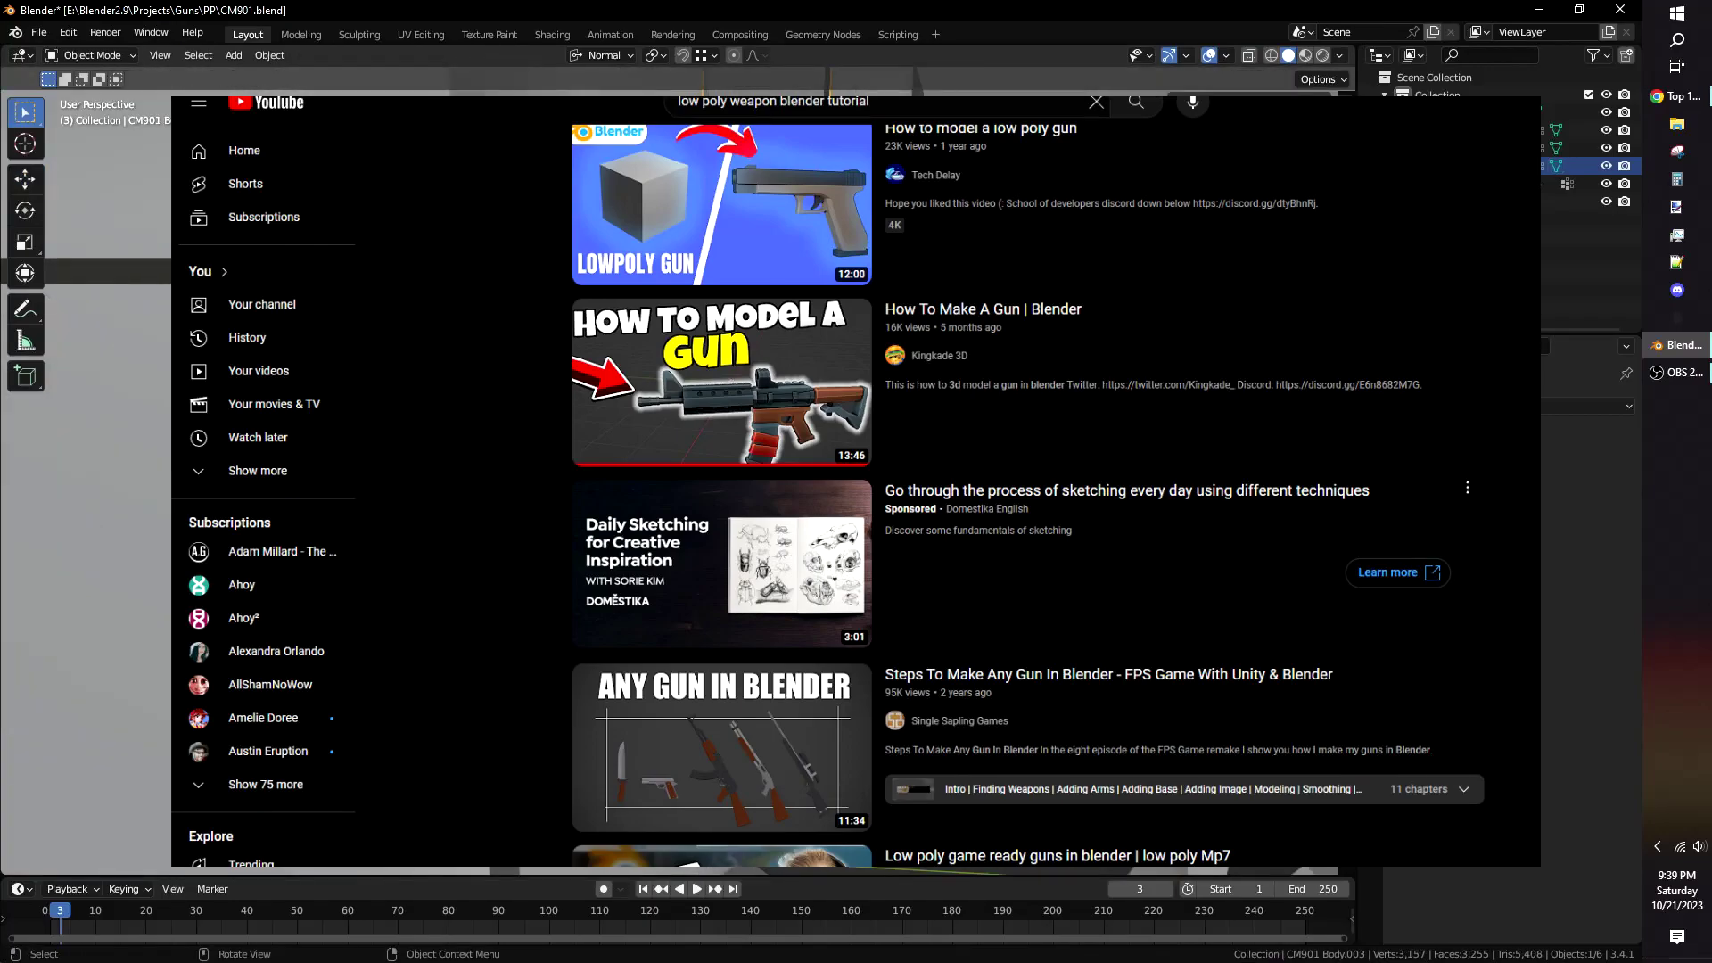
Set the selected gun part's origin point with Ctrl+Alt+Shift+C.
{"action": "key", "text": "ctrl+alt+shift+c"}
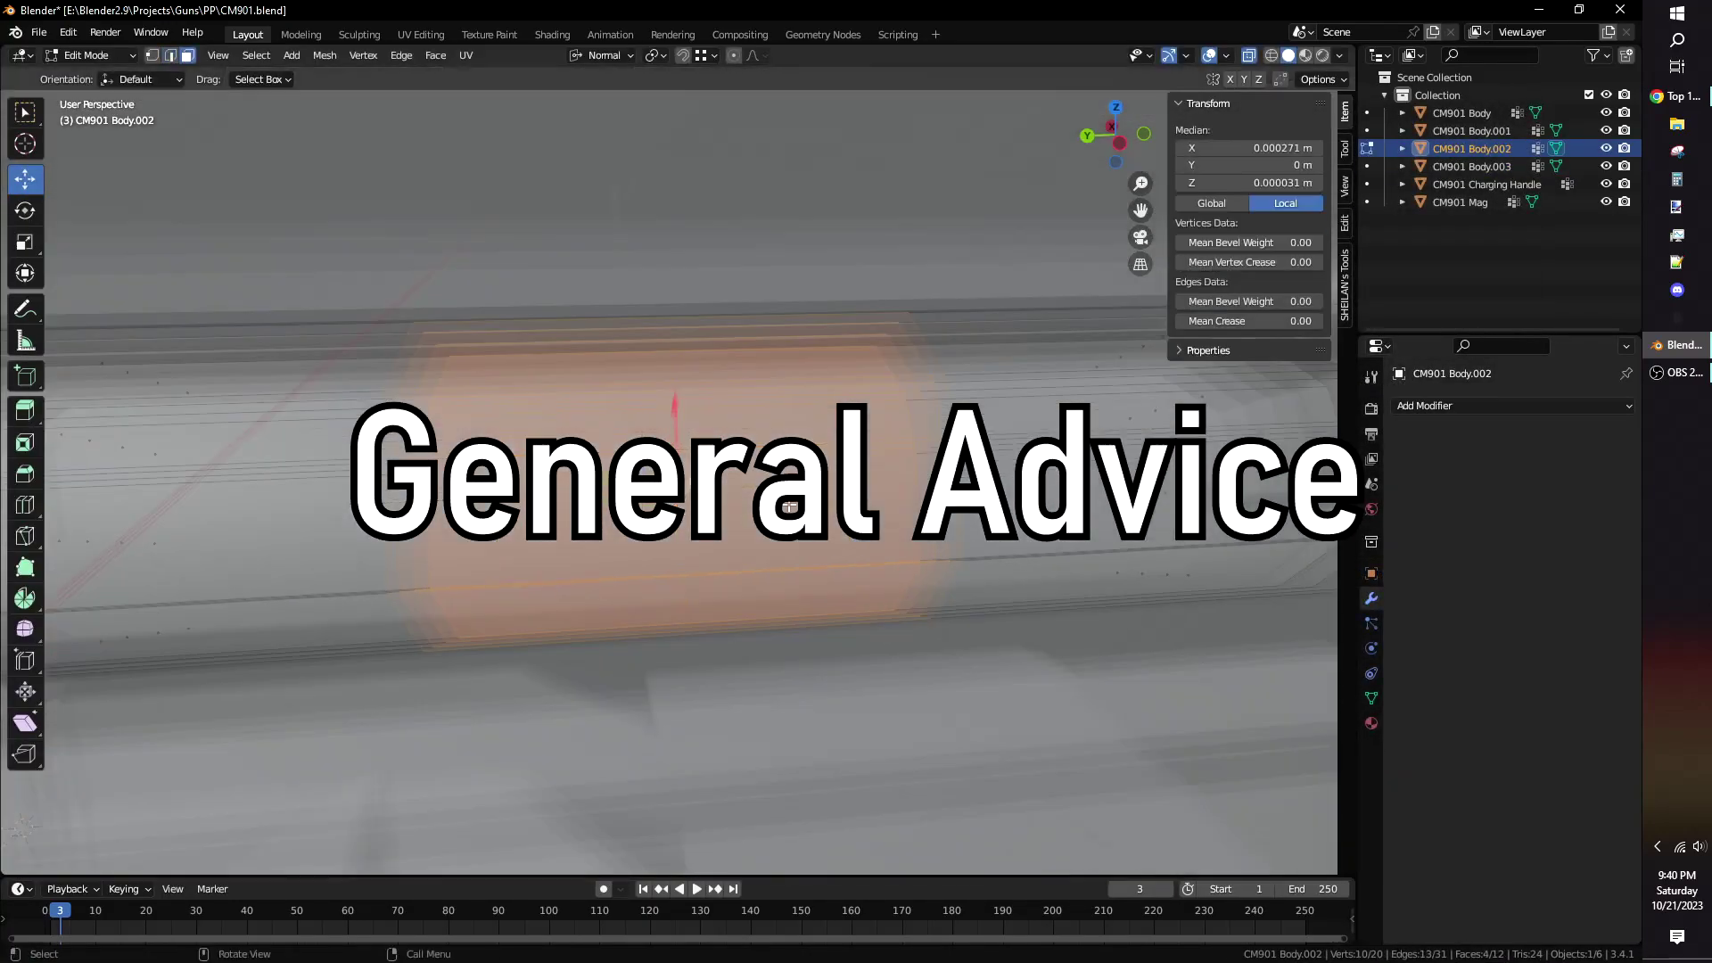
Inset the selected face band on the tube and push it inward along its normal.
{"action": "key", "text": "i"}
{"action": "left_click", "coordinate": [234, 757]}
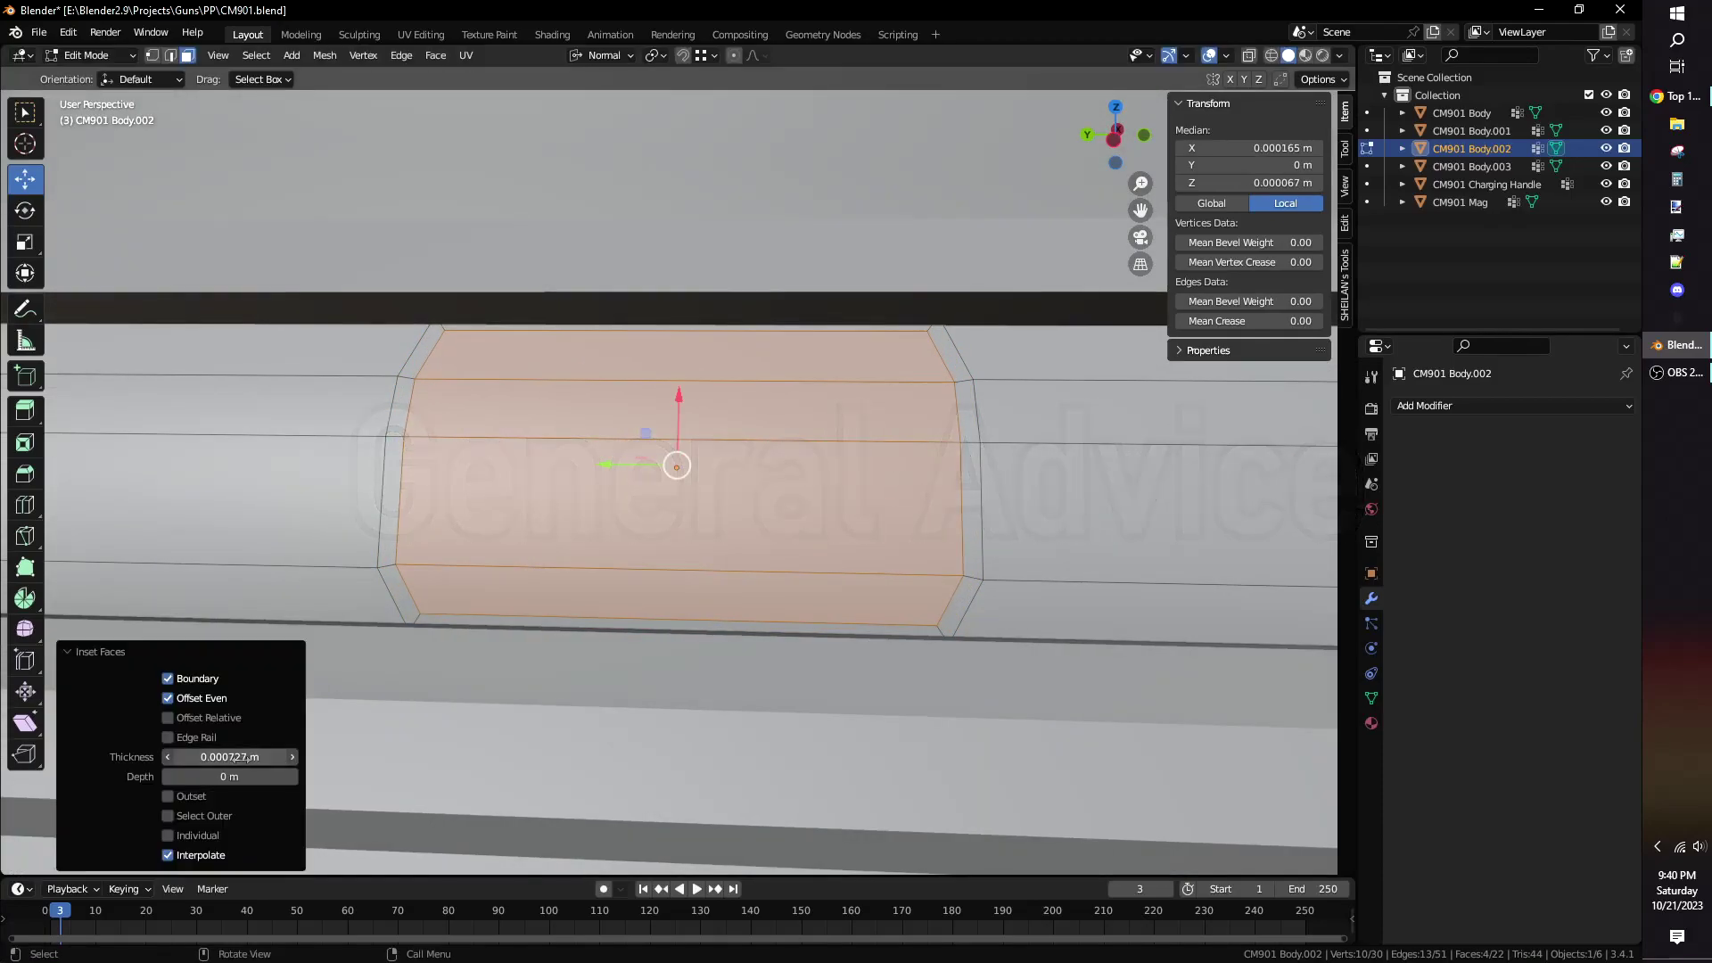
{"action": "middle_click_drag", "start_coordinate": [1053, 607], "coordinate": [1047, 495]}
{"action": "key", "text": "g"}
{"action": "key", "text": "z"}
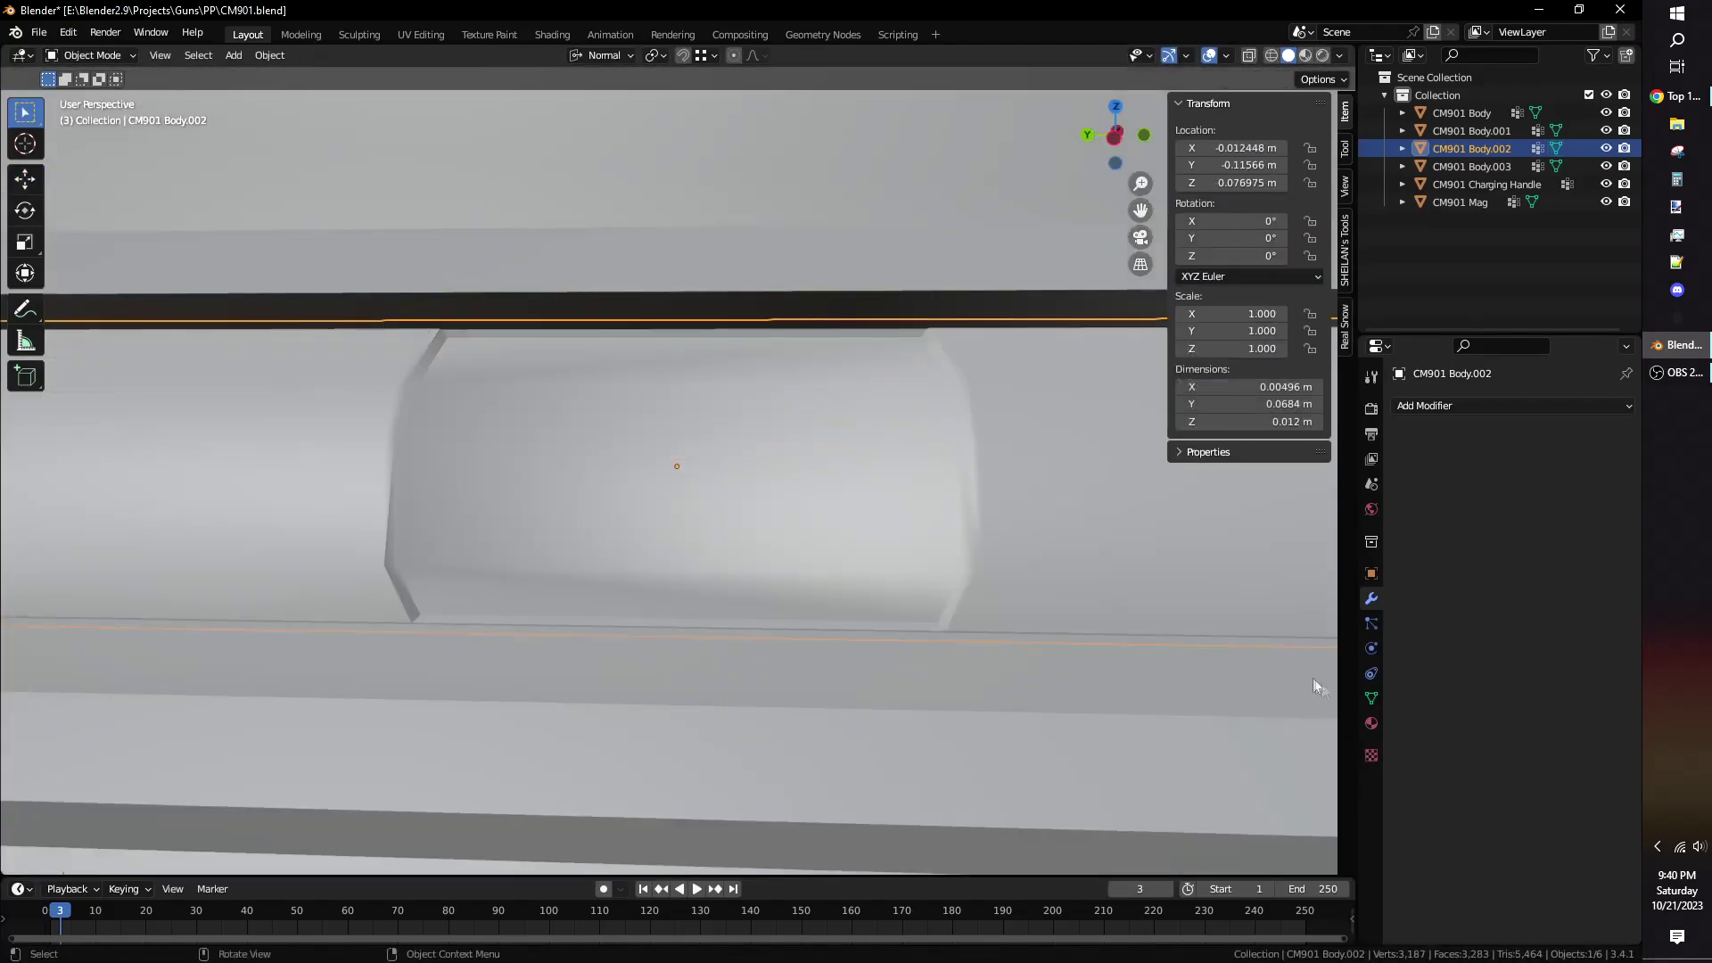
{"action": "scroll", "coordinate": [1464, 863], "scroll_direction": "up", "scroll_amount": 2}
Inset a second band of tube faces and select an edge path along the tube.
{"action": "key", "text": "Tab"}
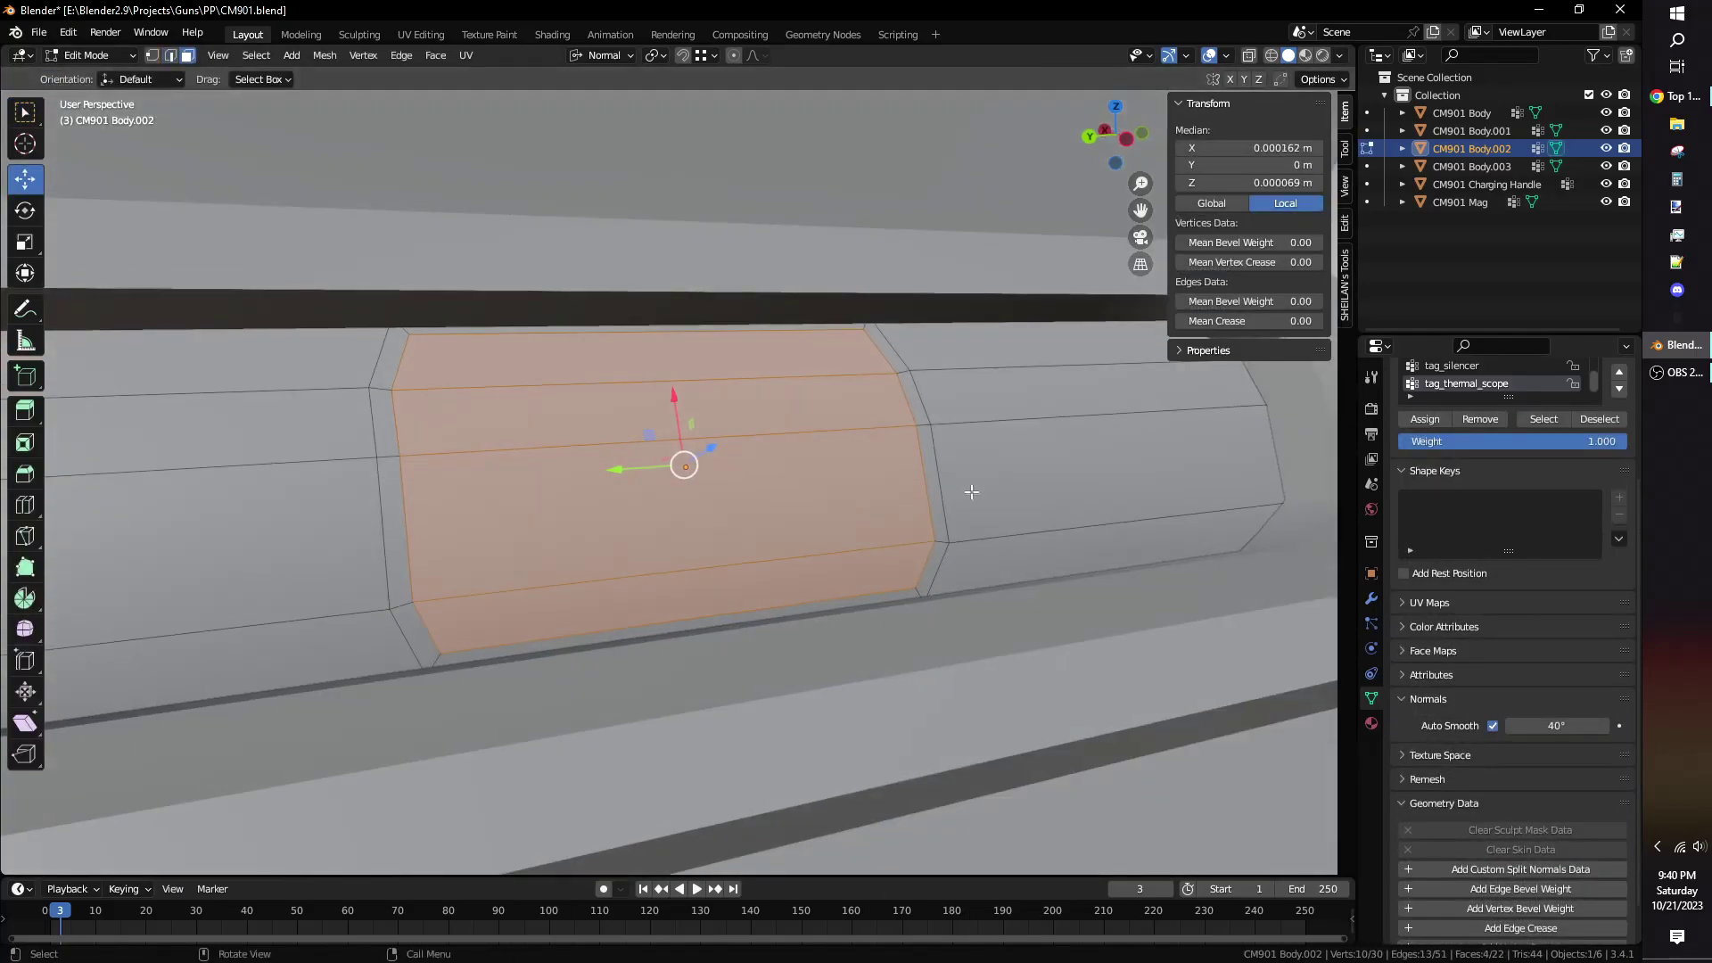
{"action": "key", "text": "i"}
{"action": "left_click", "coordinate": [1040, 502]}
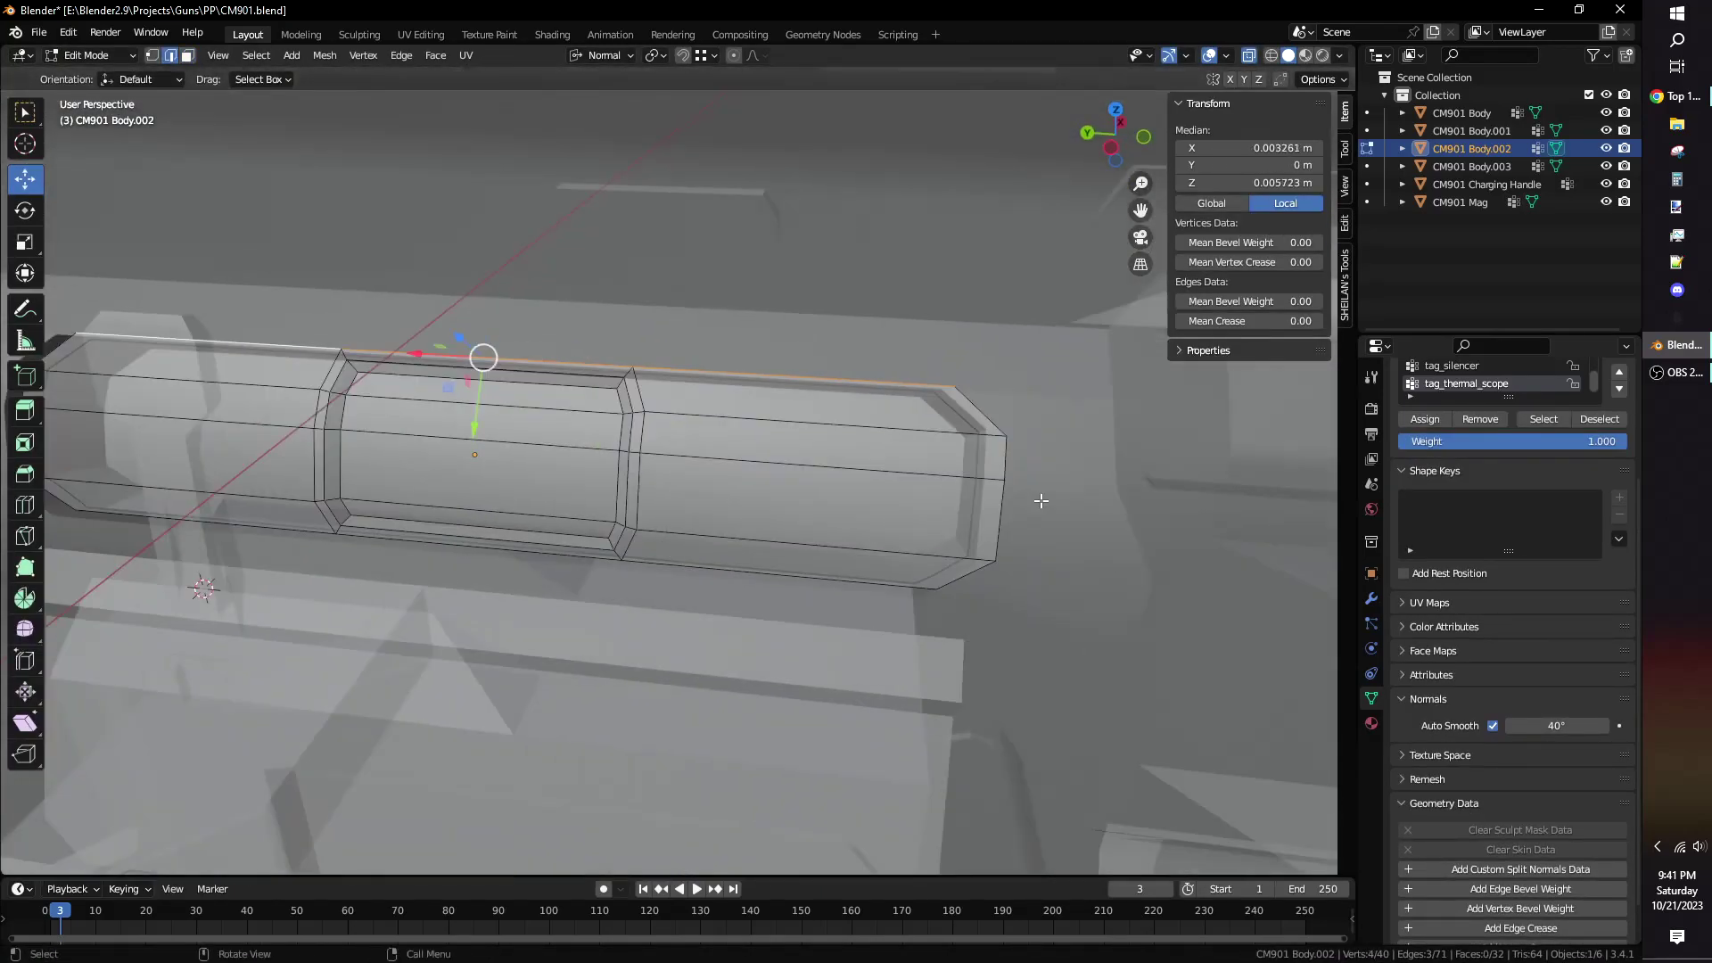
{"action": "left_click", "coordinate": [972, 481], "text": "ctrl"}
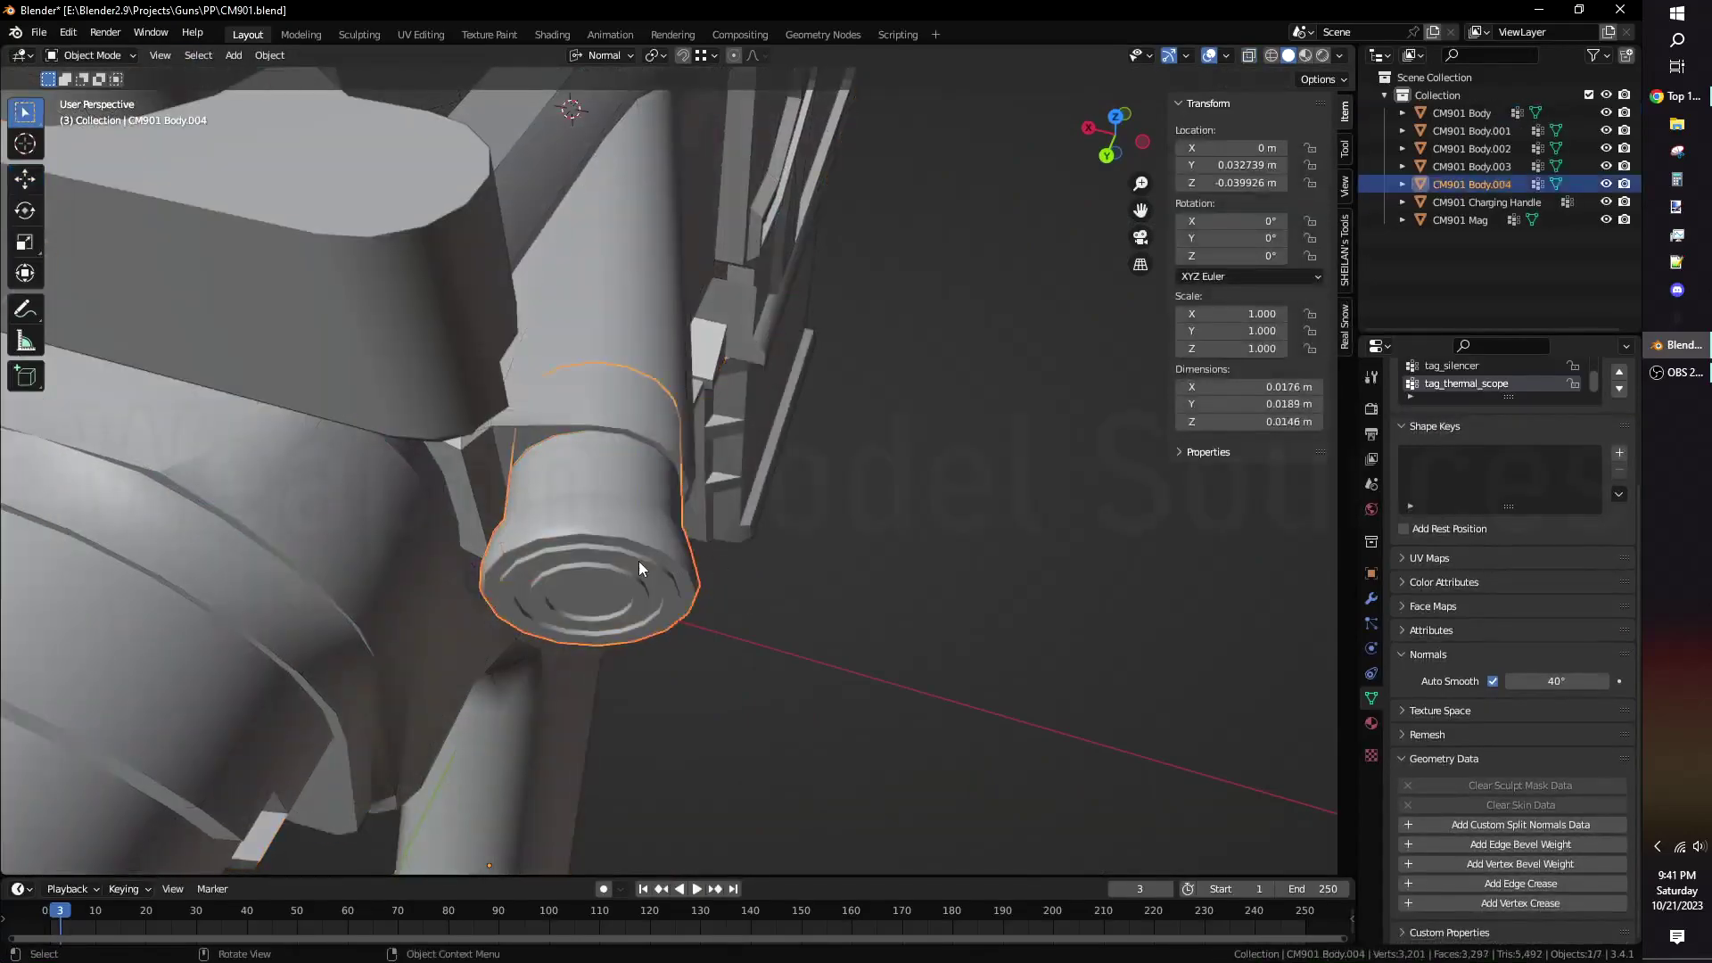
Move the CM901 Body.004 part's origin to the 3D cursor.
{"action": "left_click", "coordinate": [863, 609]}
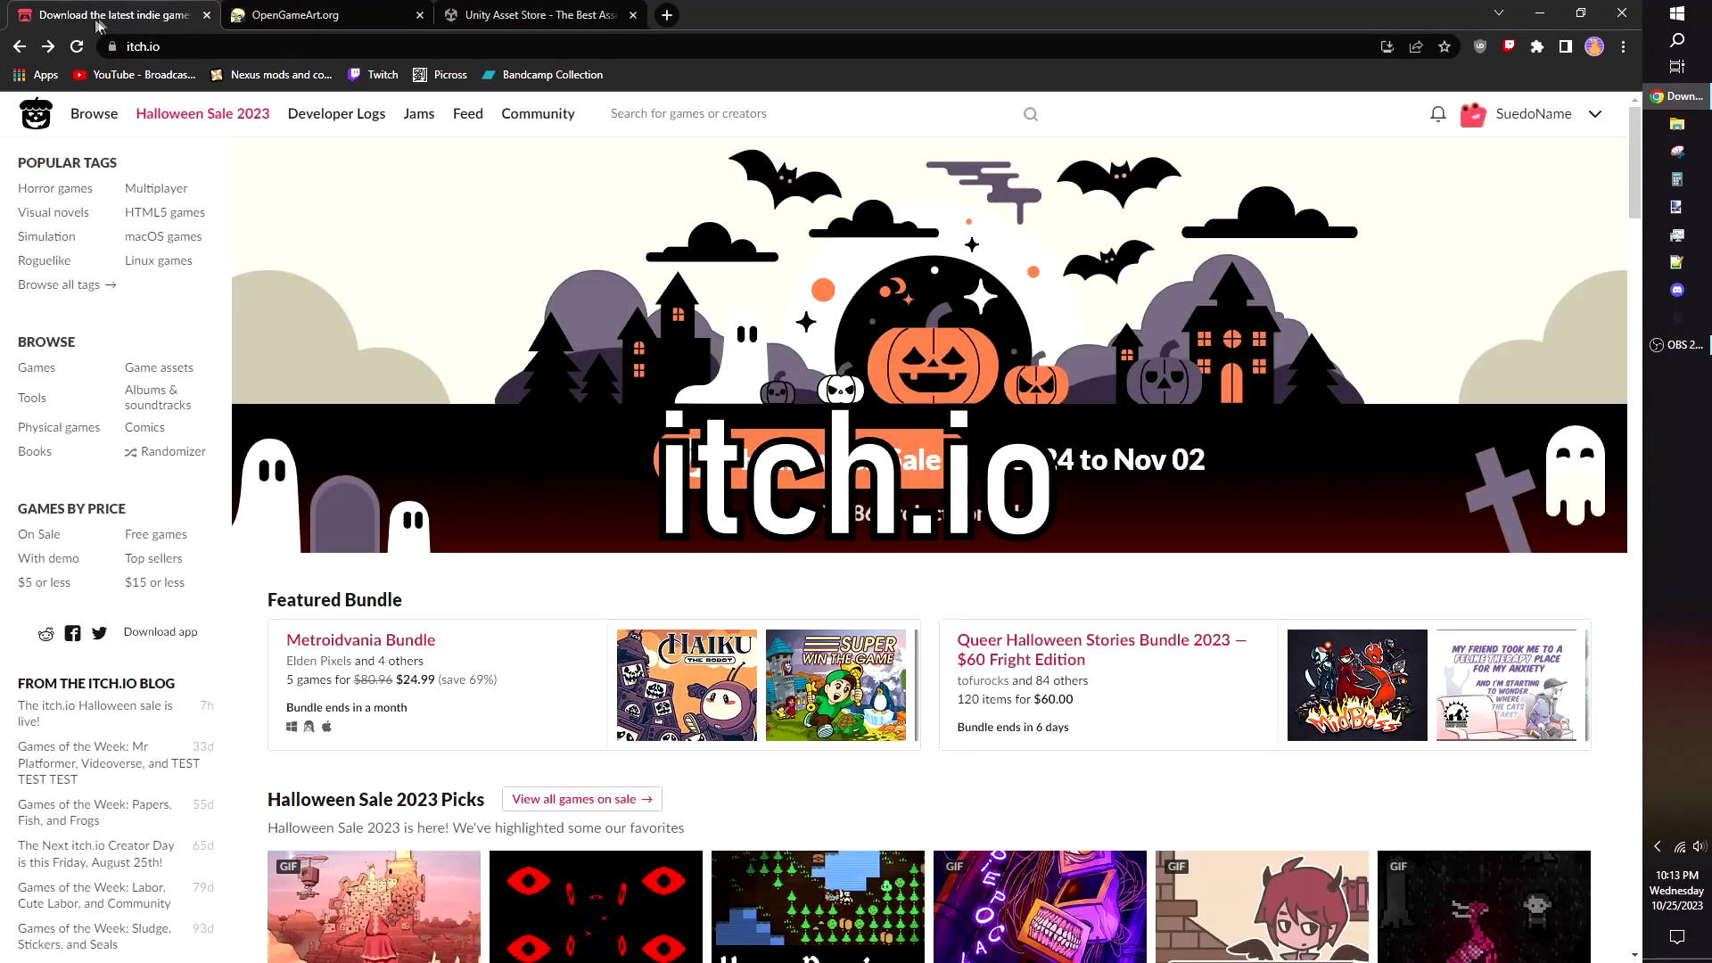
Browse itch.io's free 3D weapon packs, then list OpenGameArt's 3D Art results for guns.
{"action": "mouse_move", "coordinate": [78, 119]}
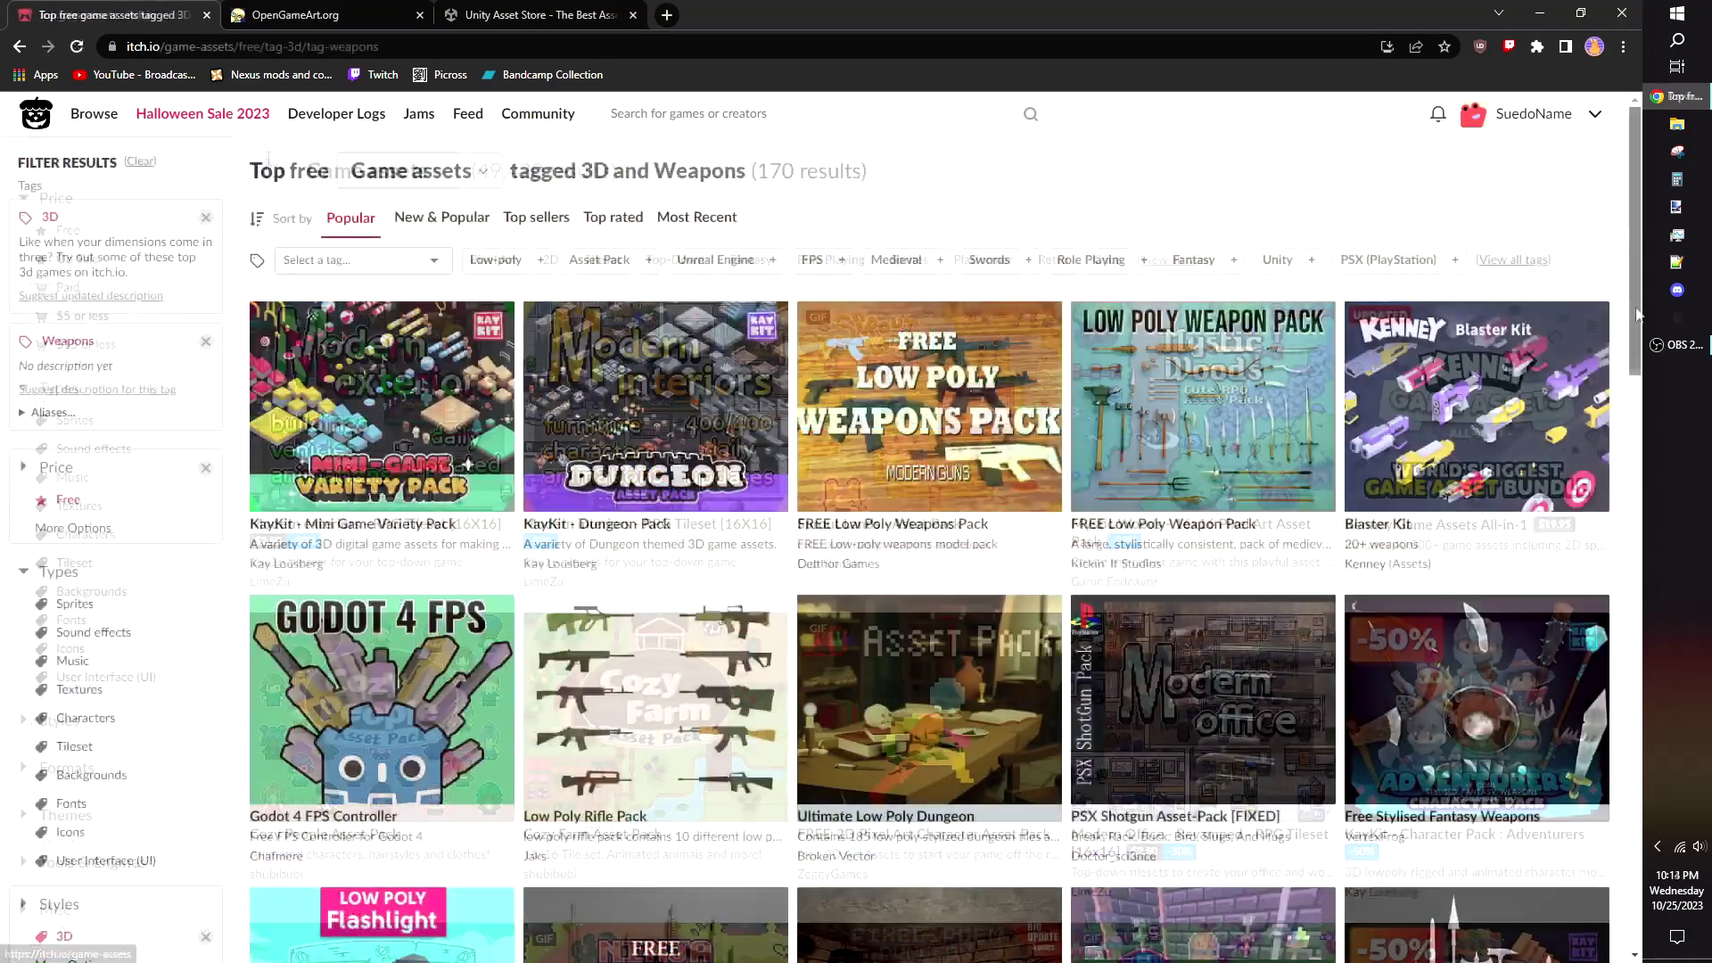
{"action": "left_click_drag", "start_coordinate": [1658, 294], "coordinate": [1663, 607]}
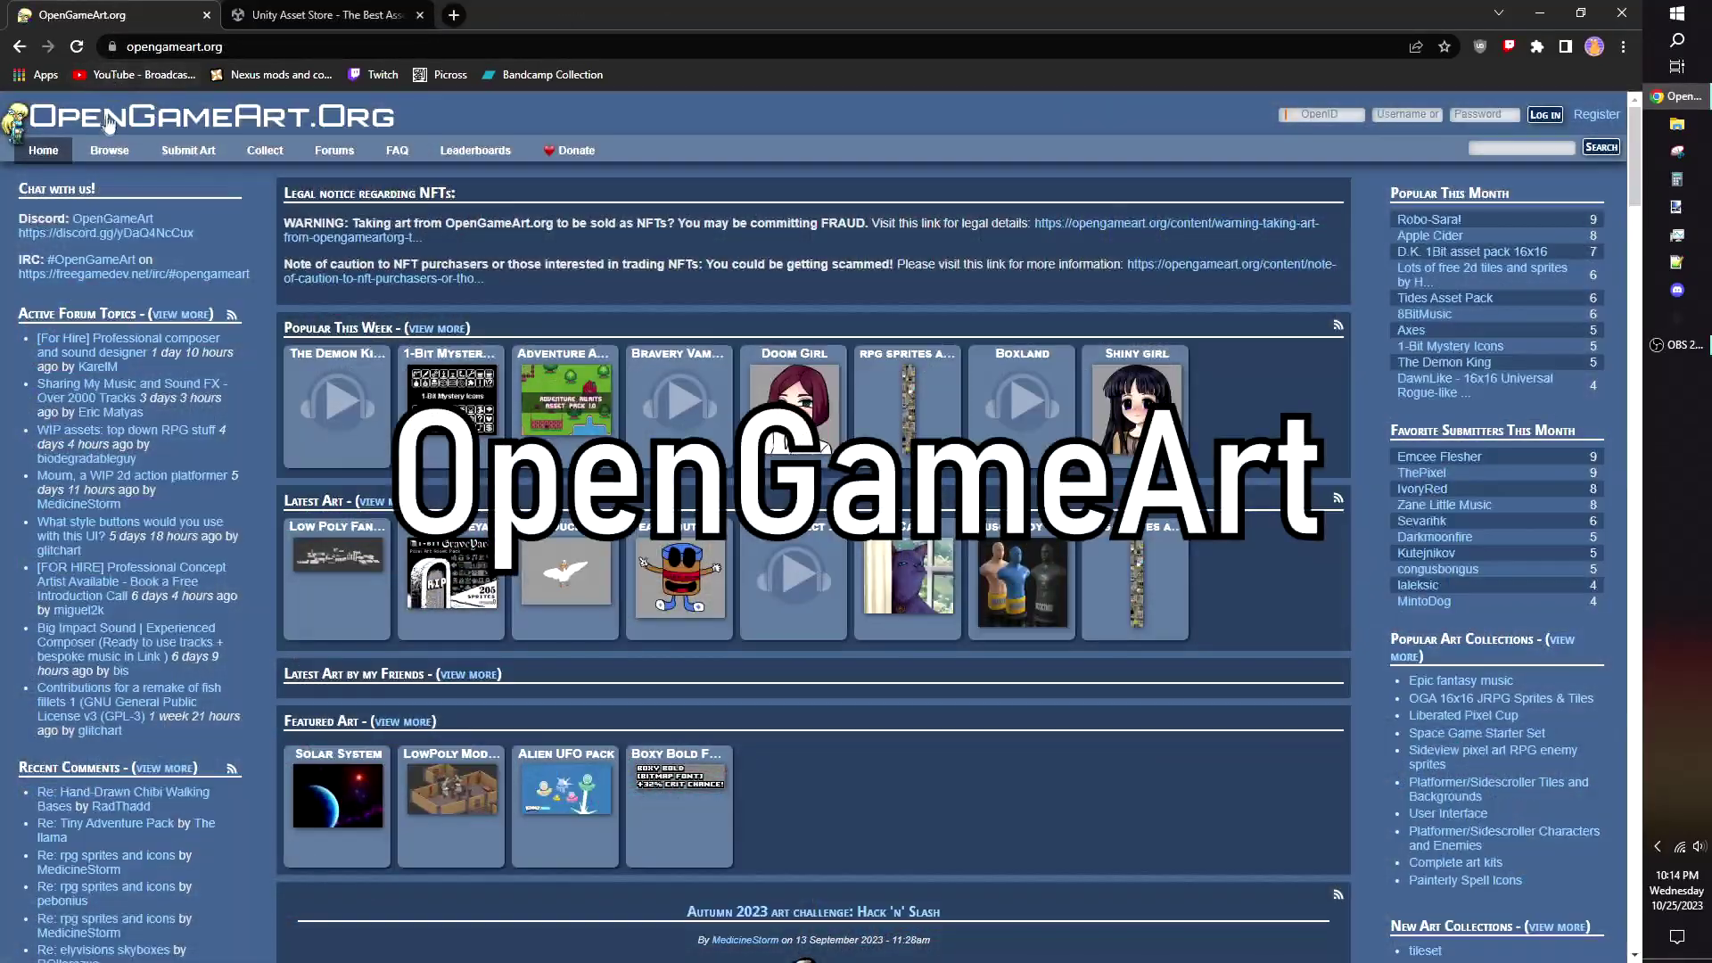
{"action": "mouse_move", "coordinate": [96, 165]}
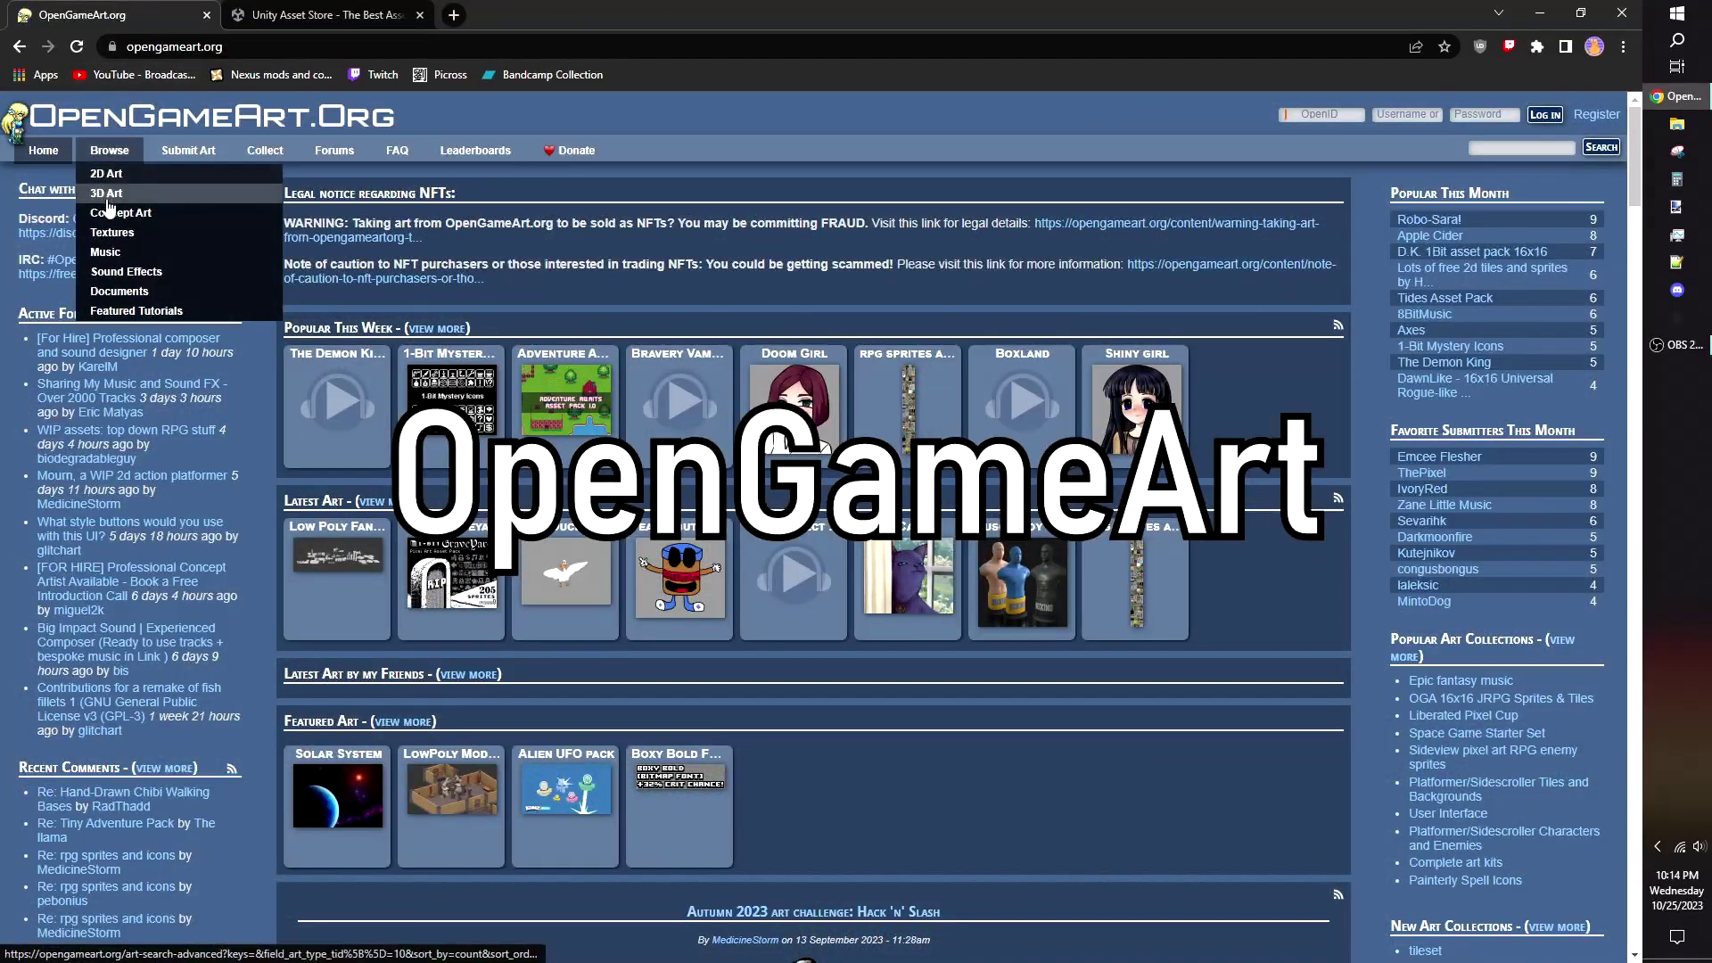
{"action": "left_click", "coordinate": [107, 194]}
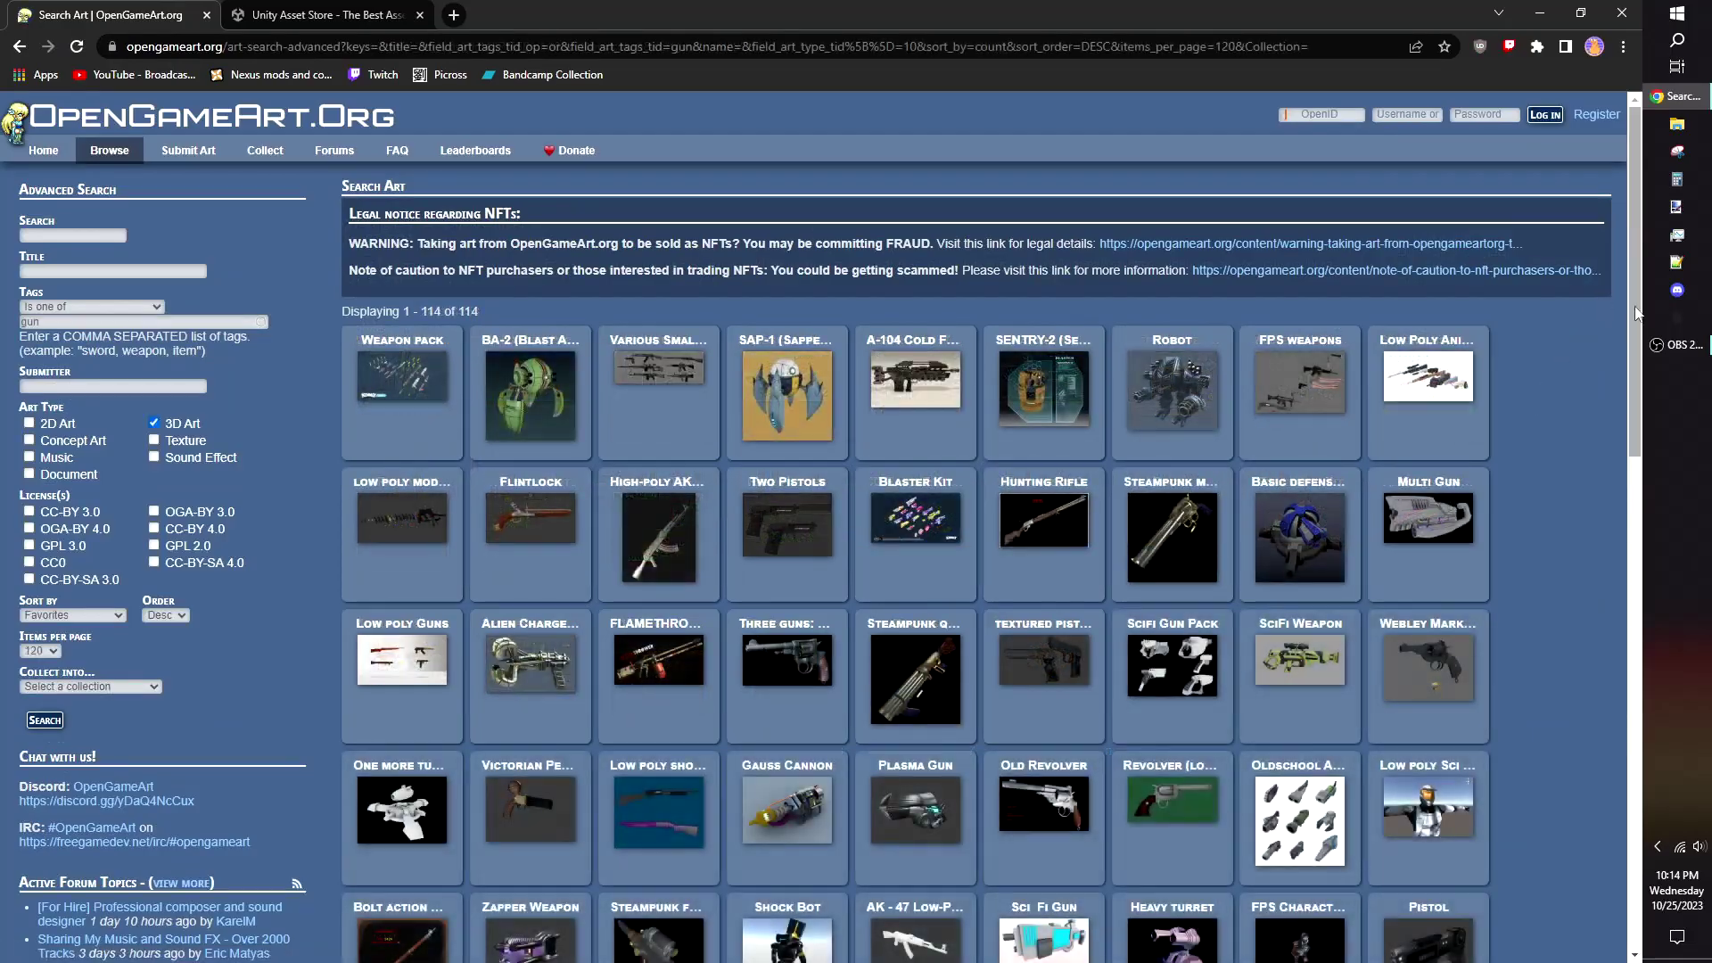
{"action": "left_click_drag", "start_coordinate": [1636, 323], "coordinate": [1638, 384]}
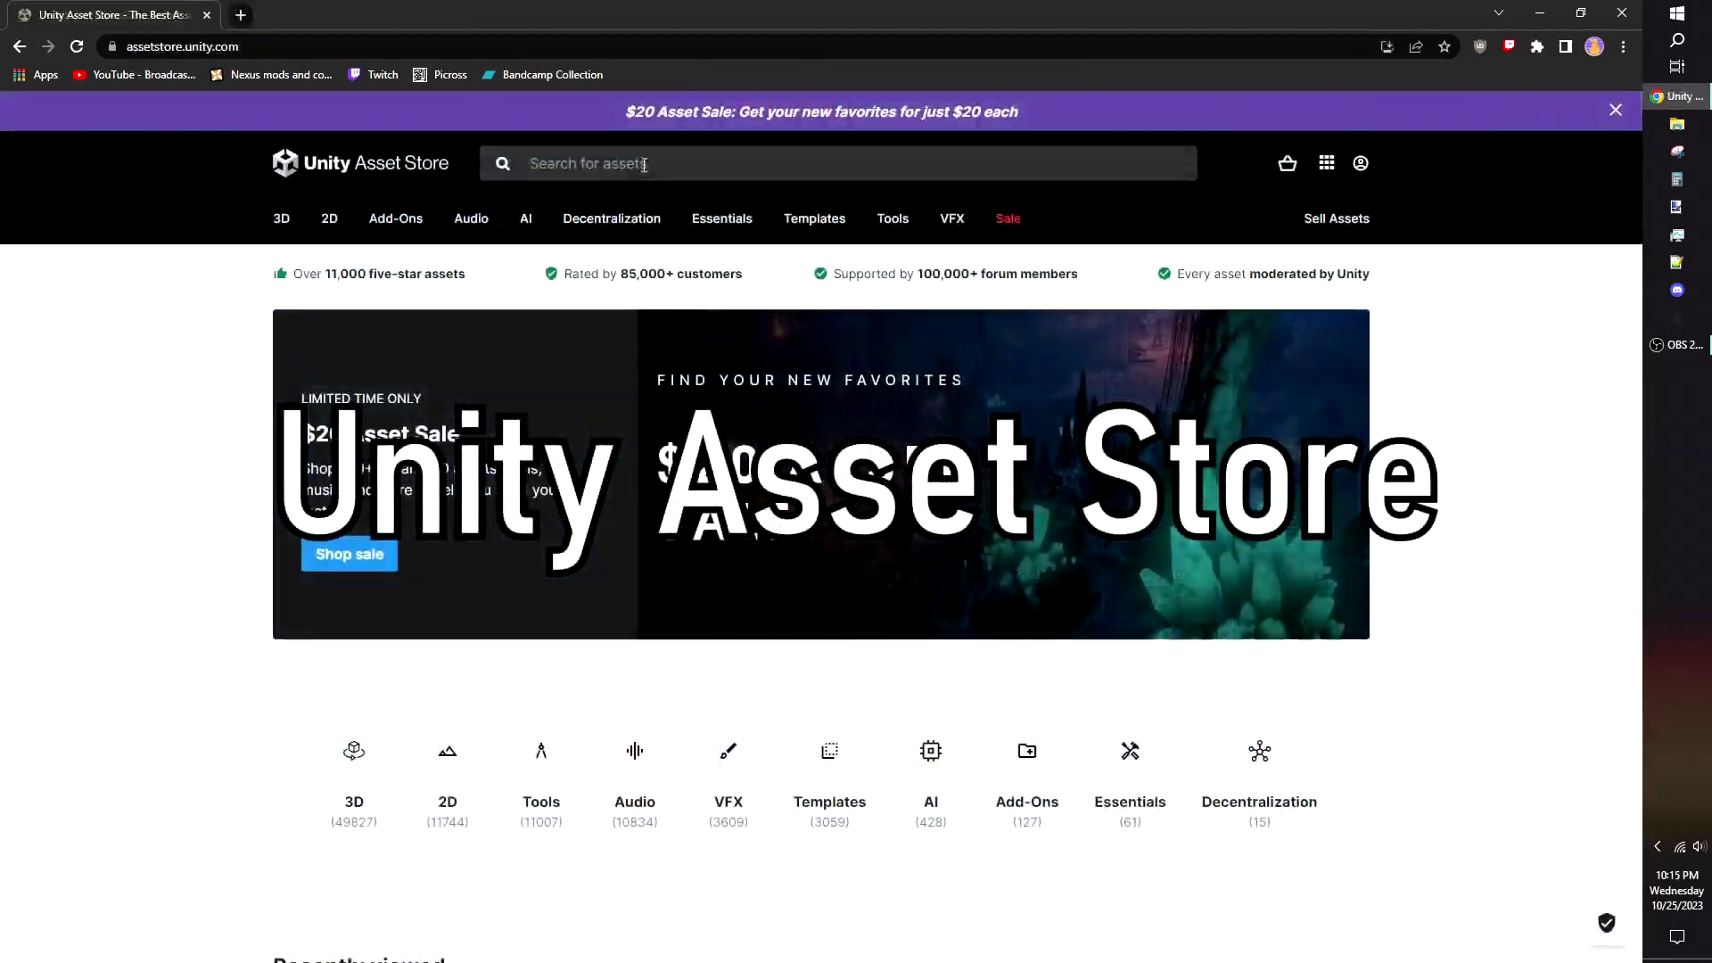
Search the Unity Asset Store for guns and scroll through the free 3D results.
{"action": "left_click", "coordinate": [644, 165]}
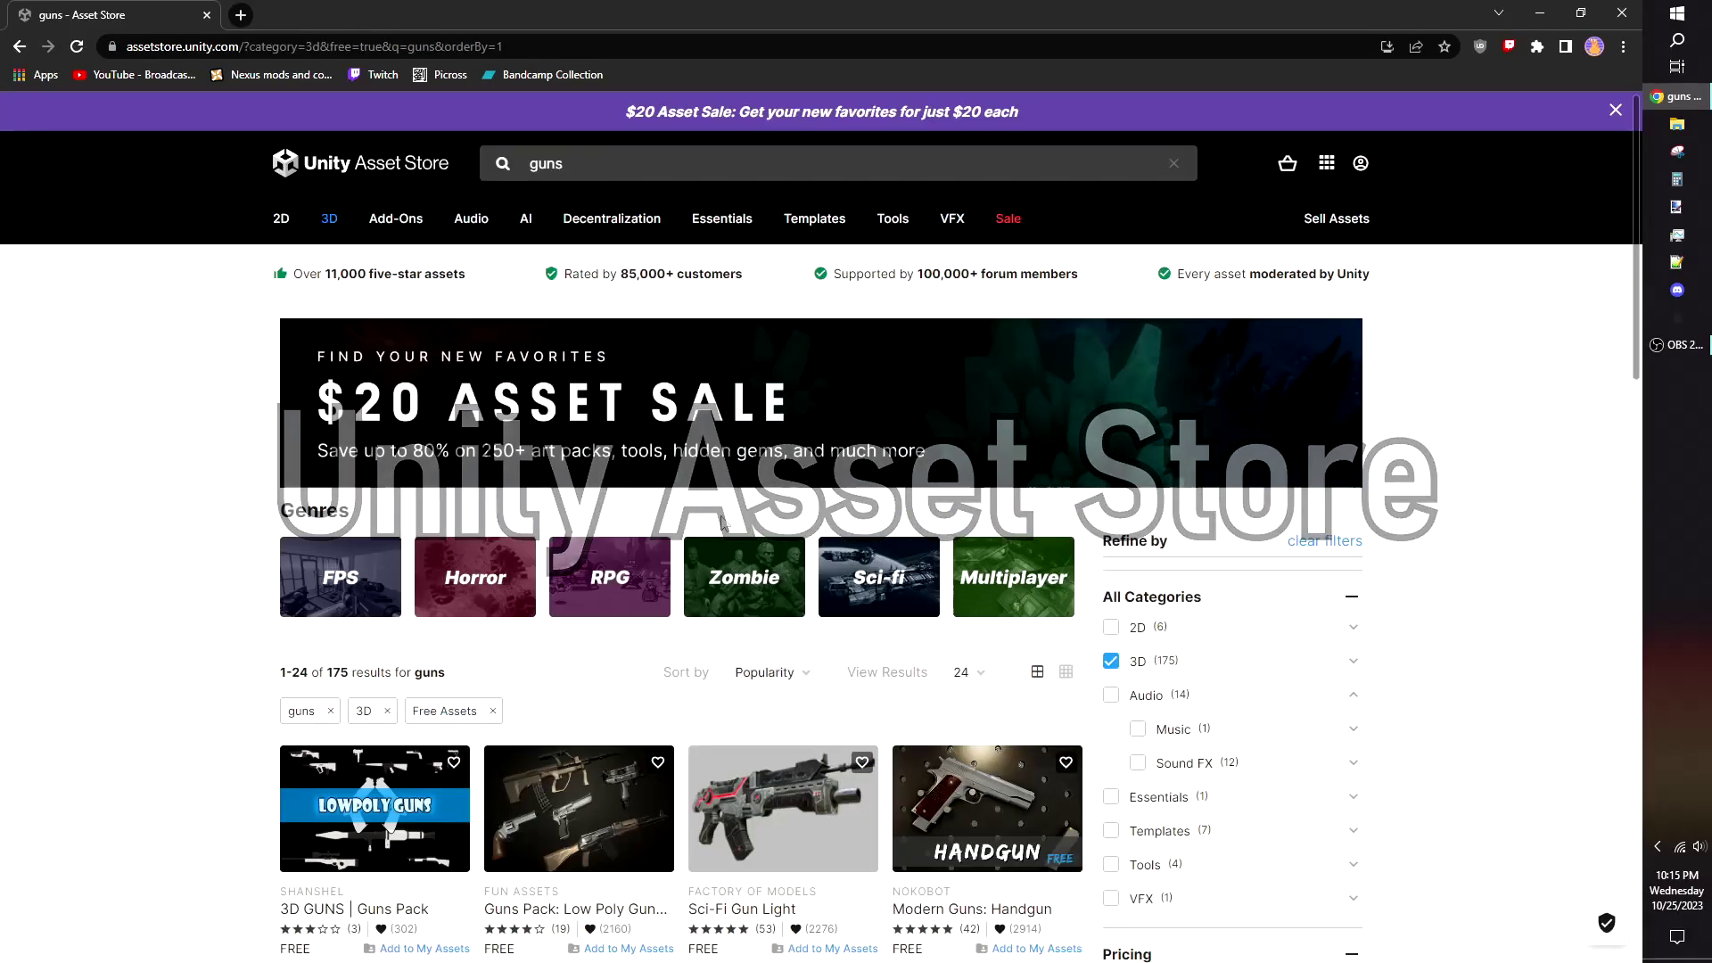
{"action": "scroll", "coordinate": [1497, 516], "scroll_direction": "down", "scroll_amount": 19}
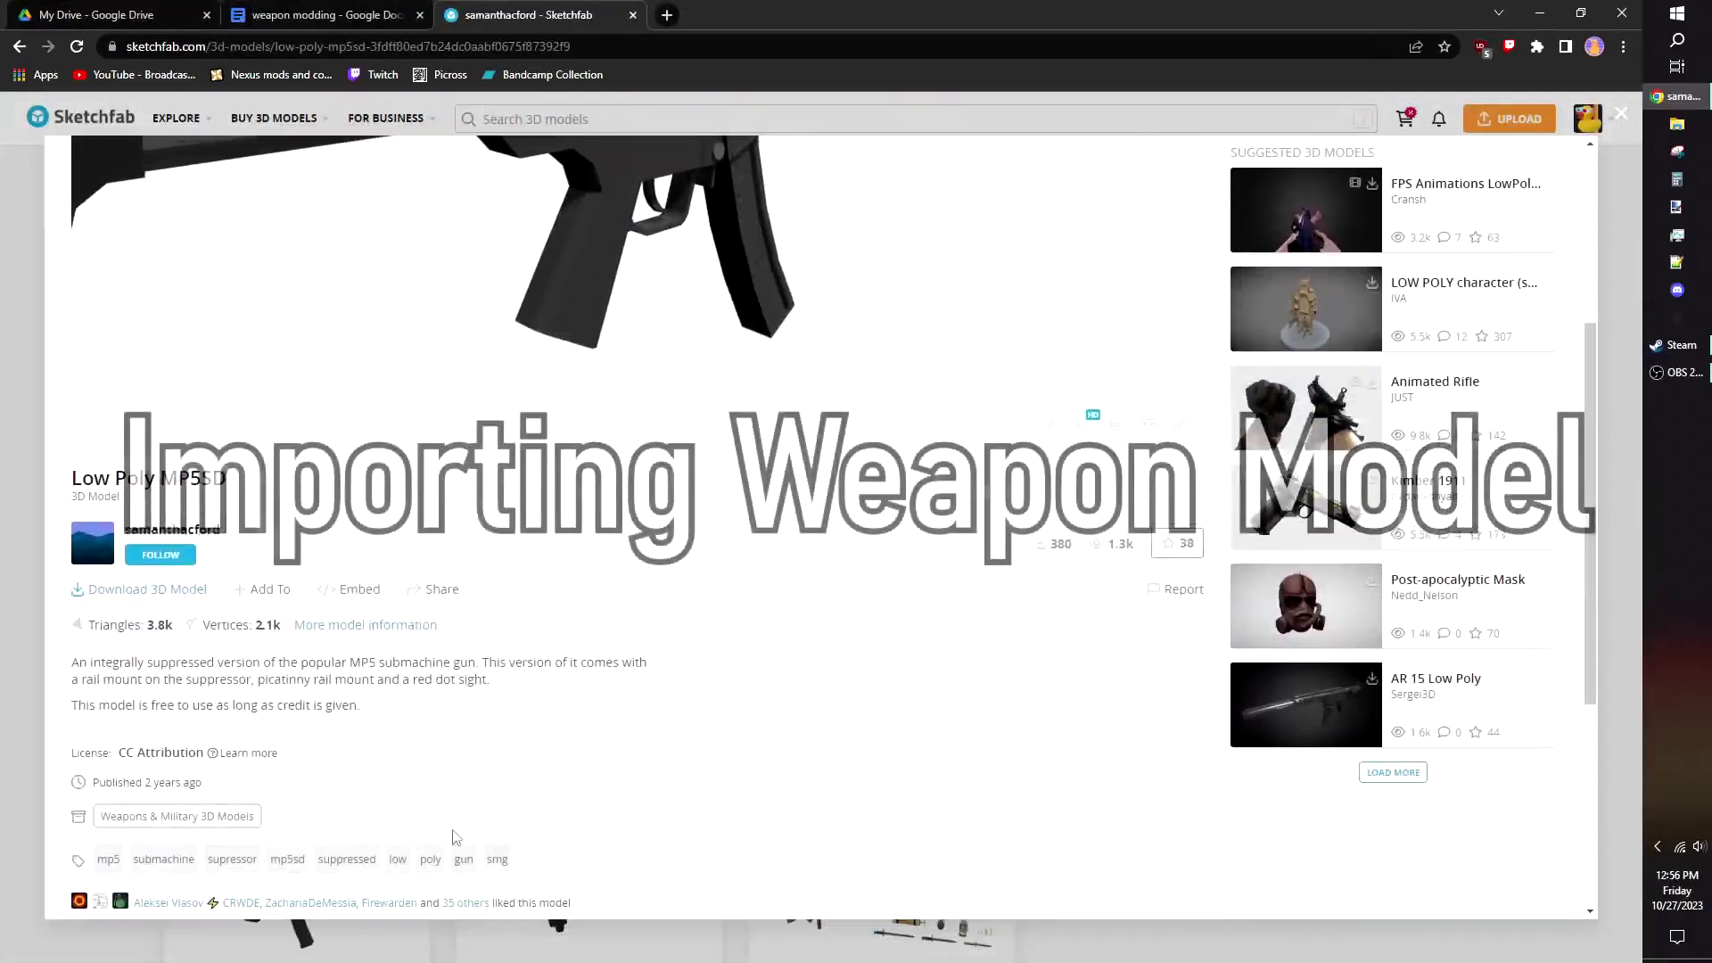
Show the download formats for Sketchfab's free Low Poly MP5SD model.
{"action": "scroll", "coordinate": [227, 669], "scroll_direction": "up", "scroll_amount": 2}
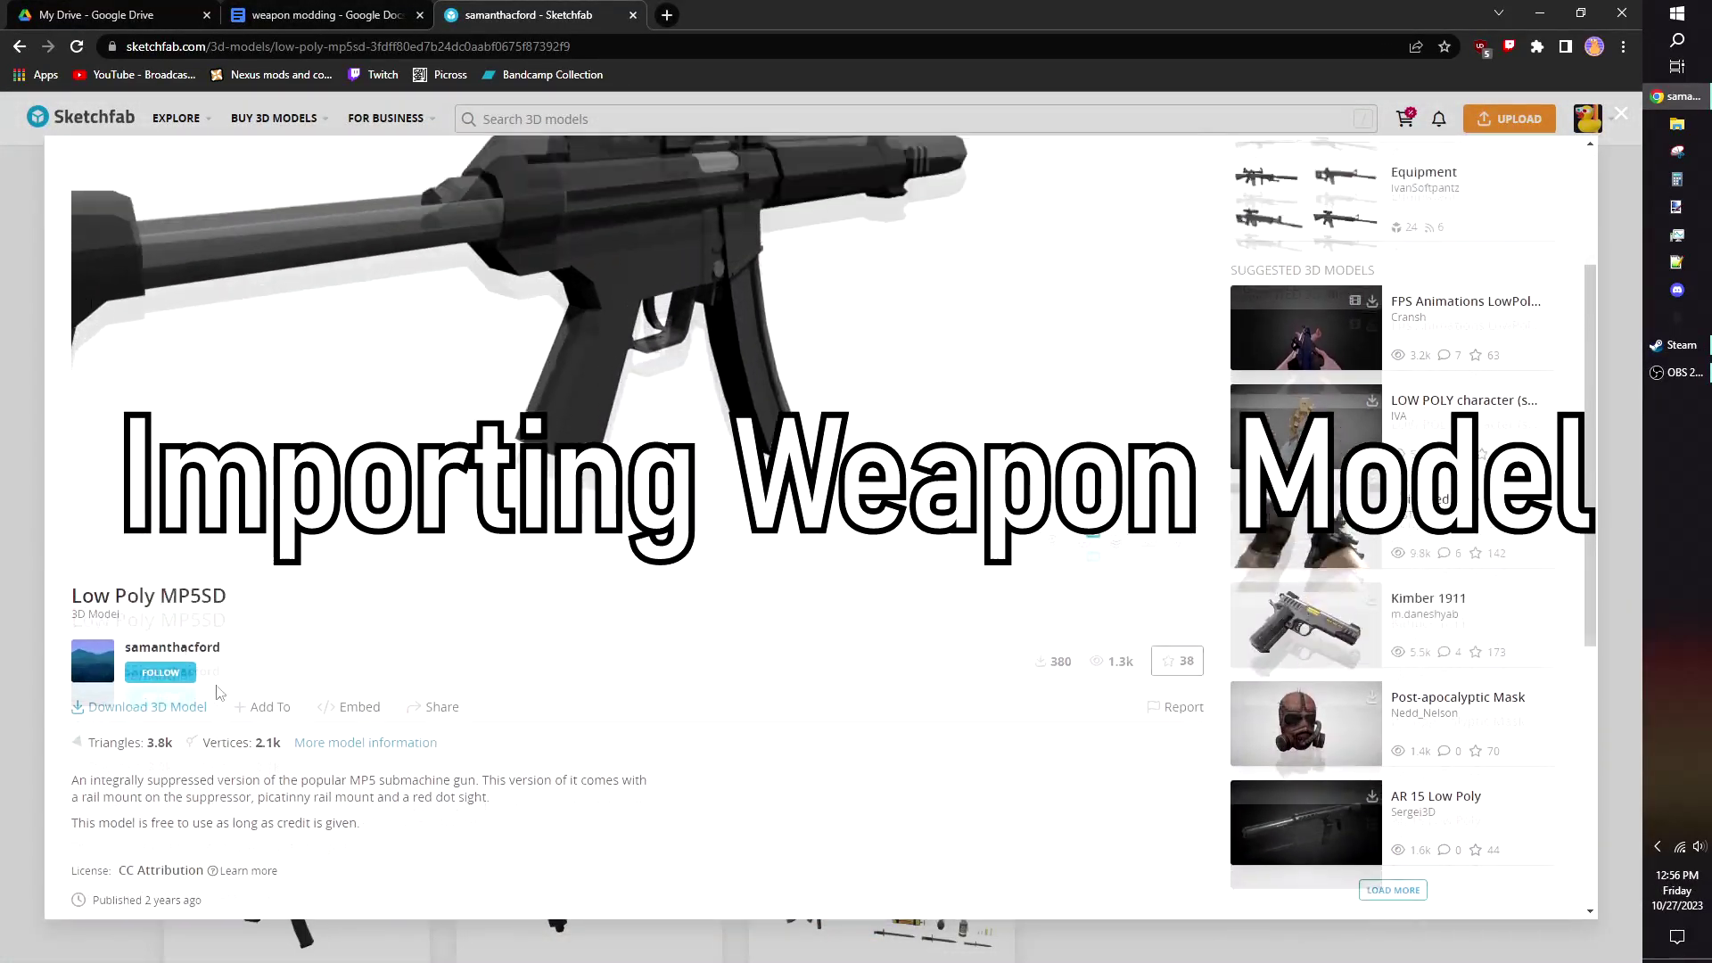
{"action": "left_click", "coordinate": [192, 764]}
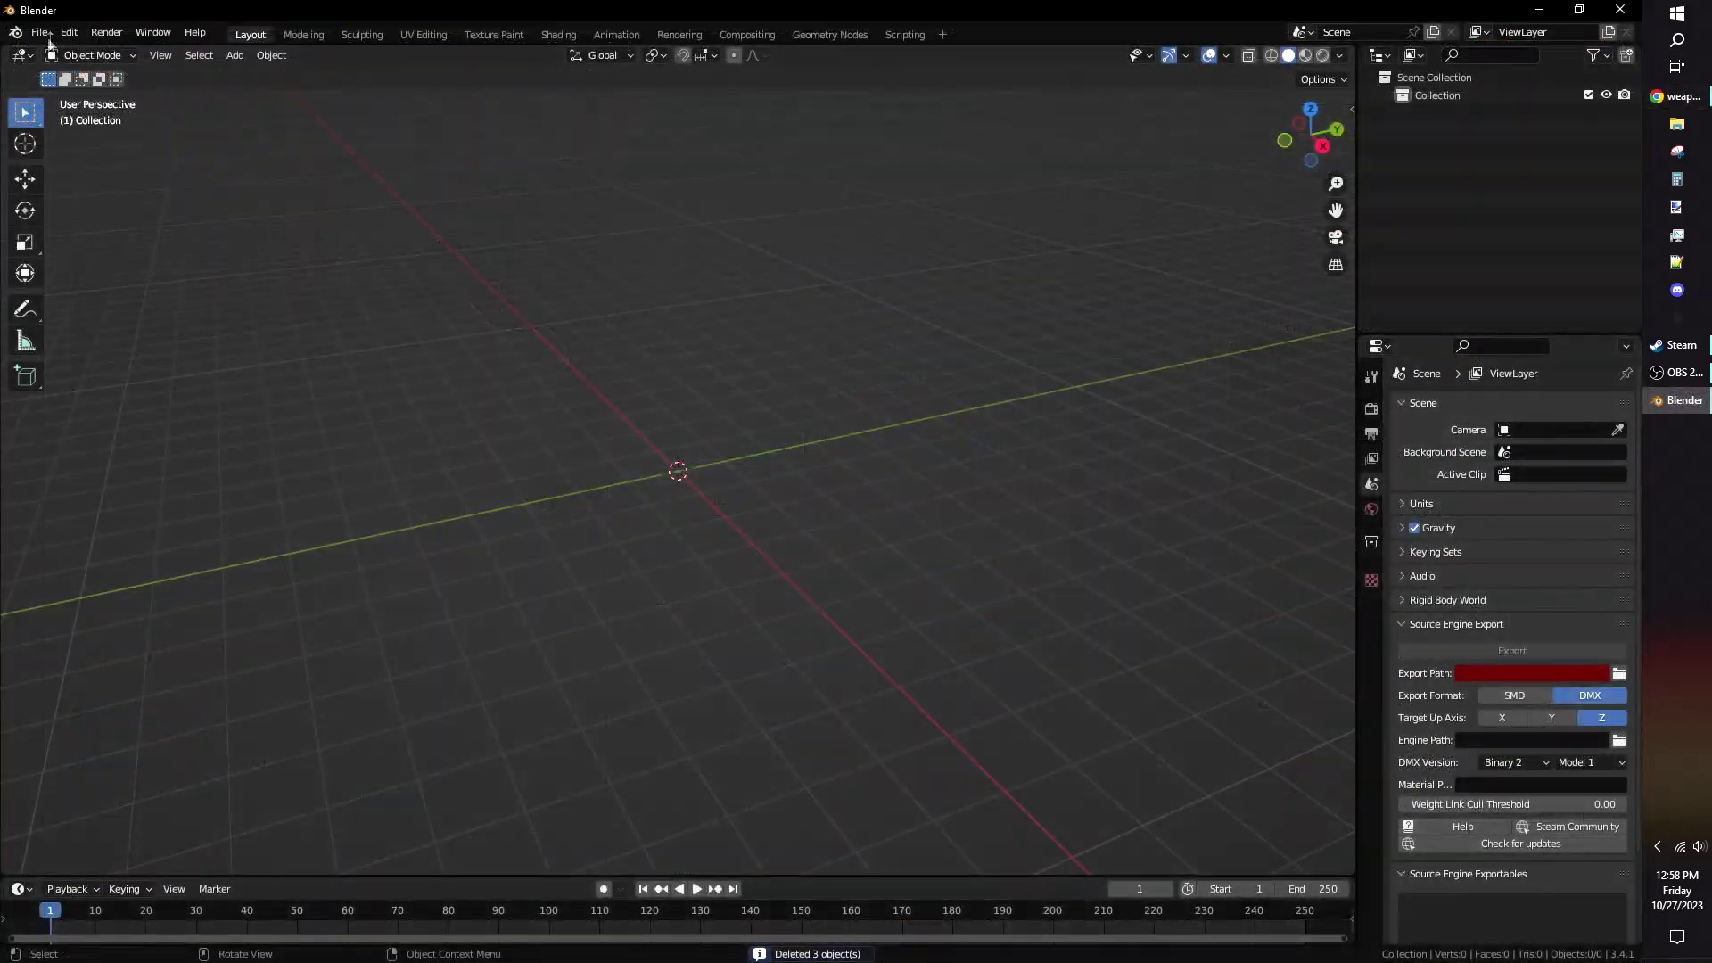
Import the MP5SD FBX, list its parts, then deselect the pasted M16A4.Rig in a new scene.
{"action": "left_click", "coordinate": [41, 32]}
{"action": "mouse_move", "coordinate": [128, 278]}
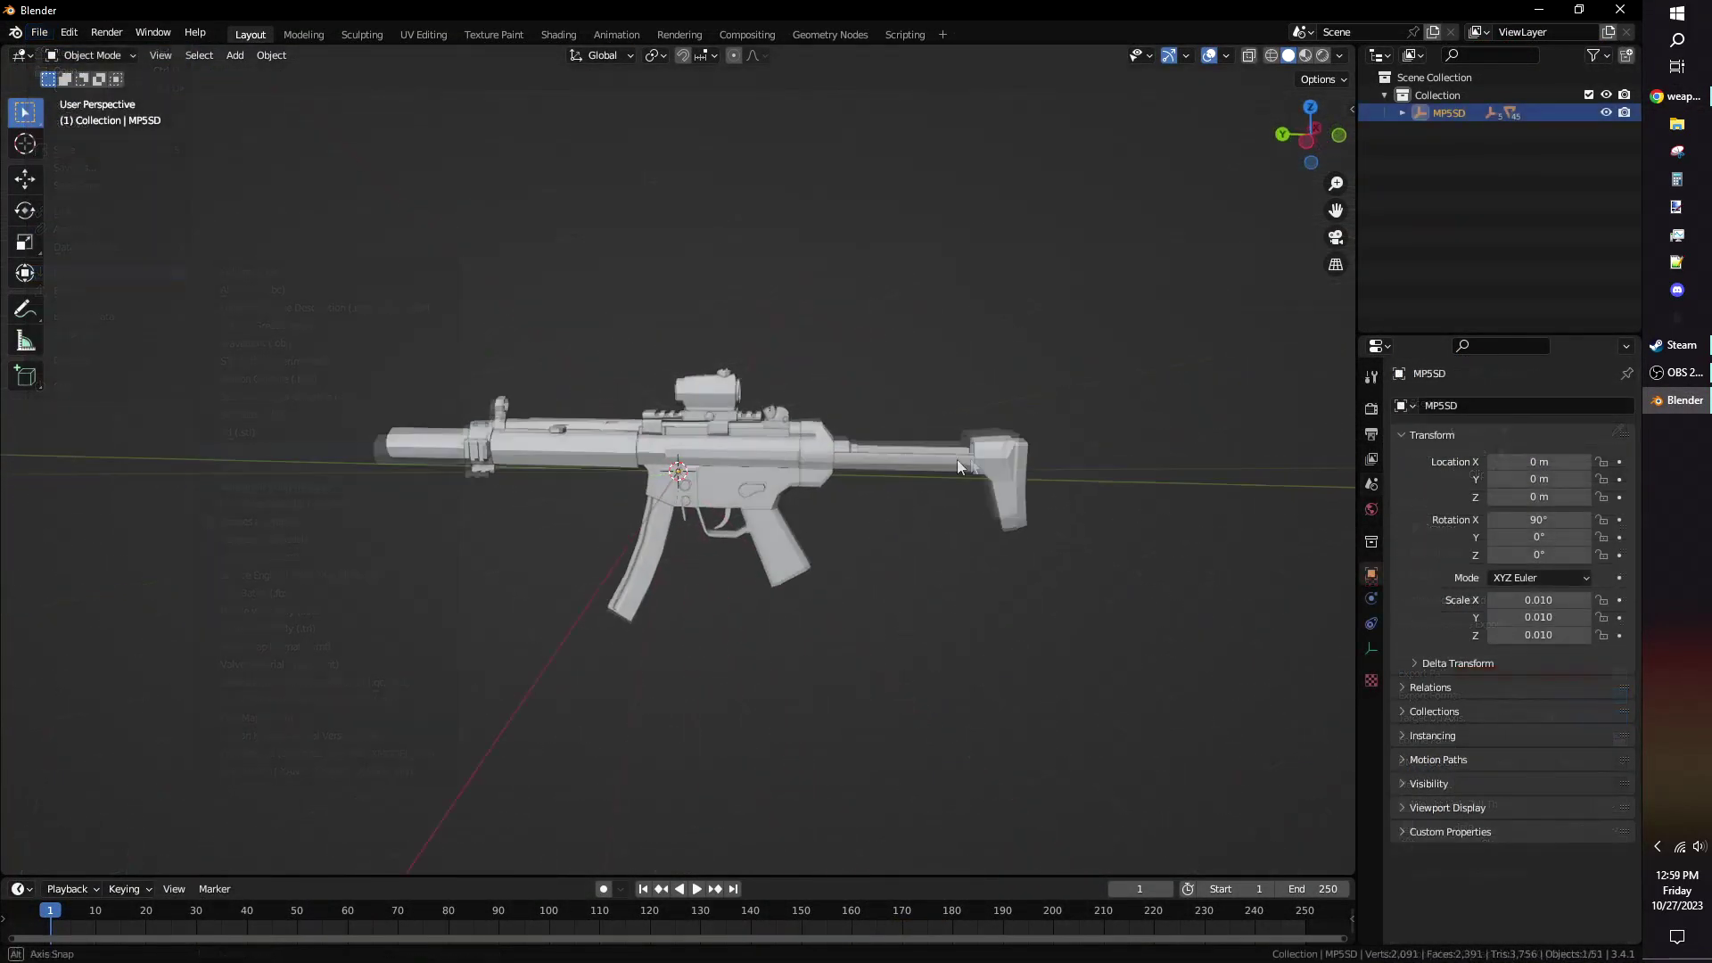
{"action": "left_click_drag", "start_coordinate": [1310, 134], "coordinate": [1364, 160]}
{"action": "left_click", "coordinate": [1400, 113]}
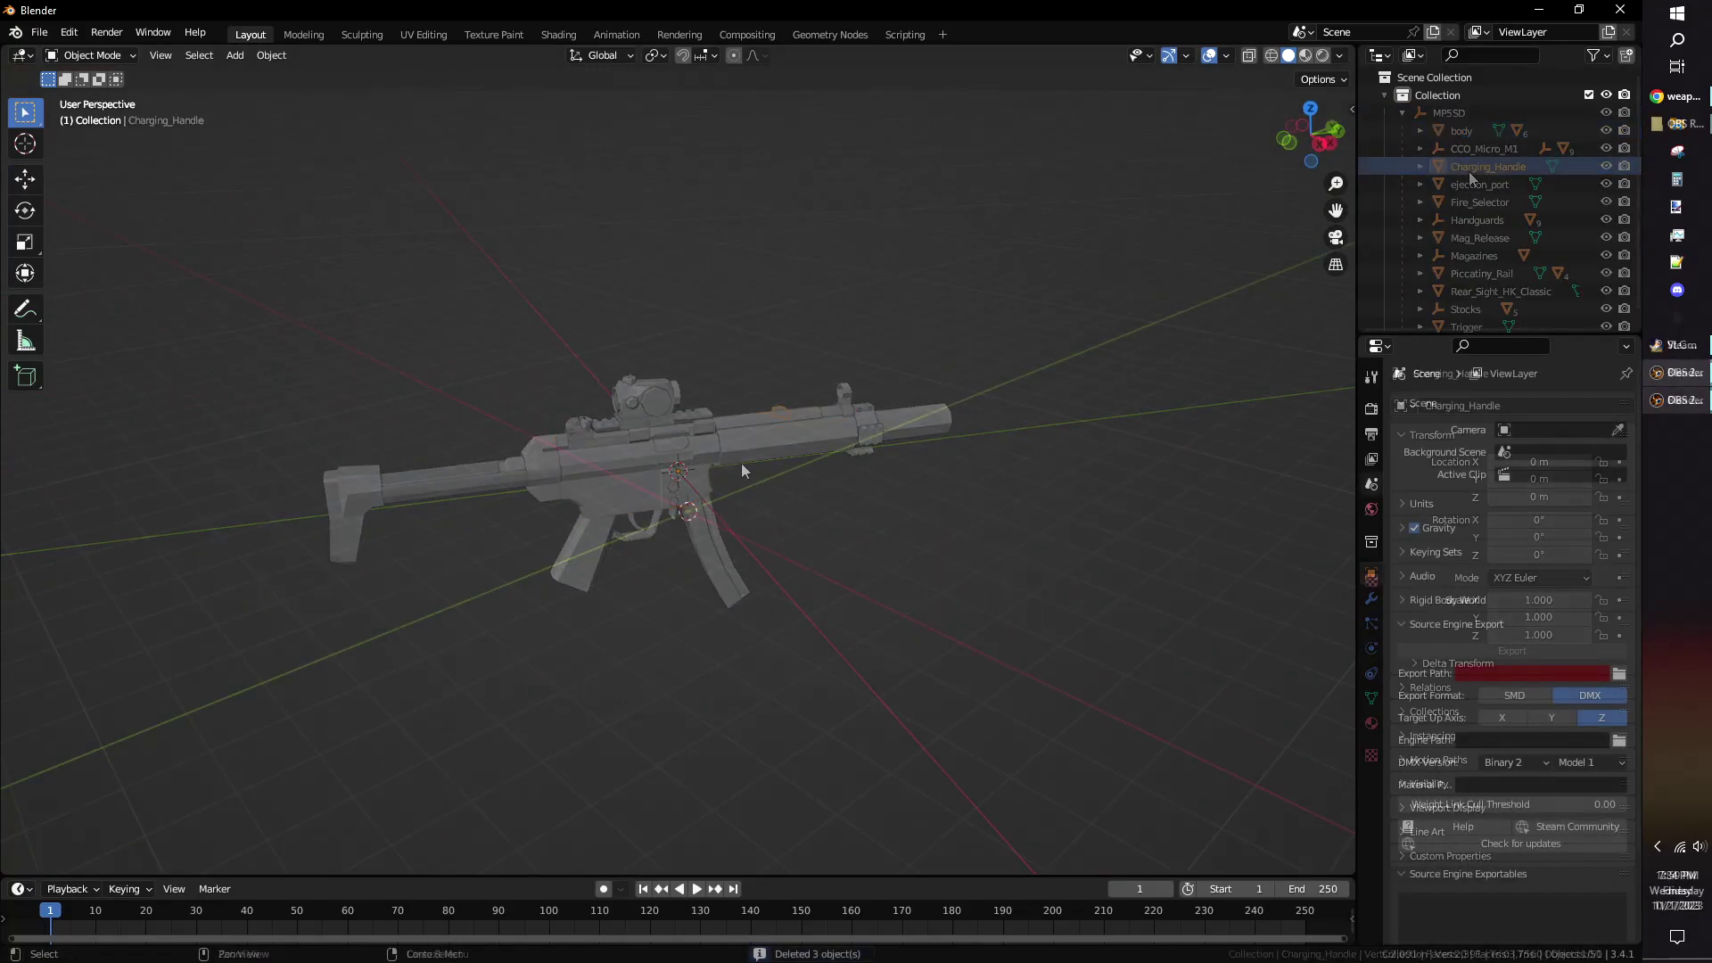
{"action": "left_click", "coordinate": [759, 457]}
{"action": "middle_click_drag", "start_coordinate": [759, 455], "coordinate": [923, 465]}
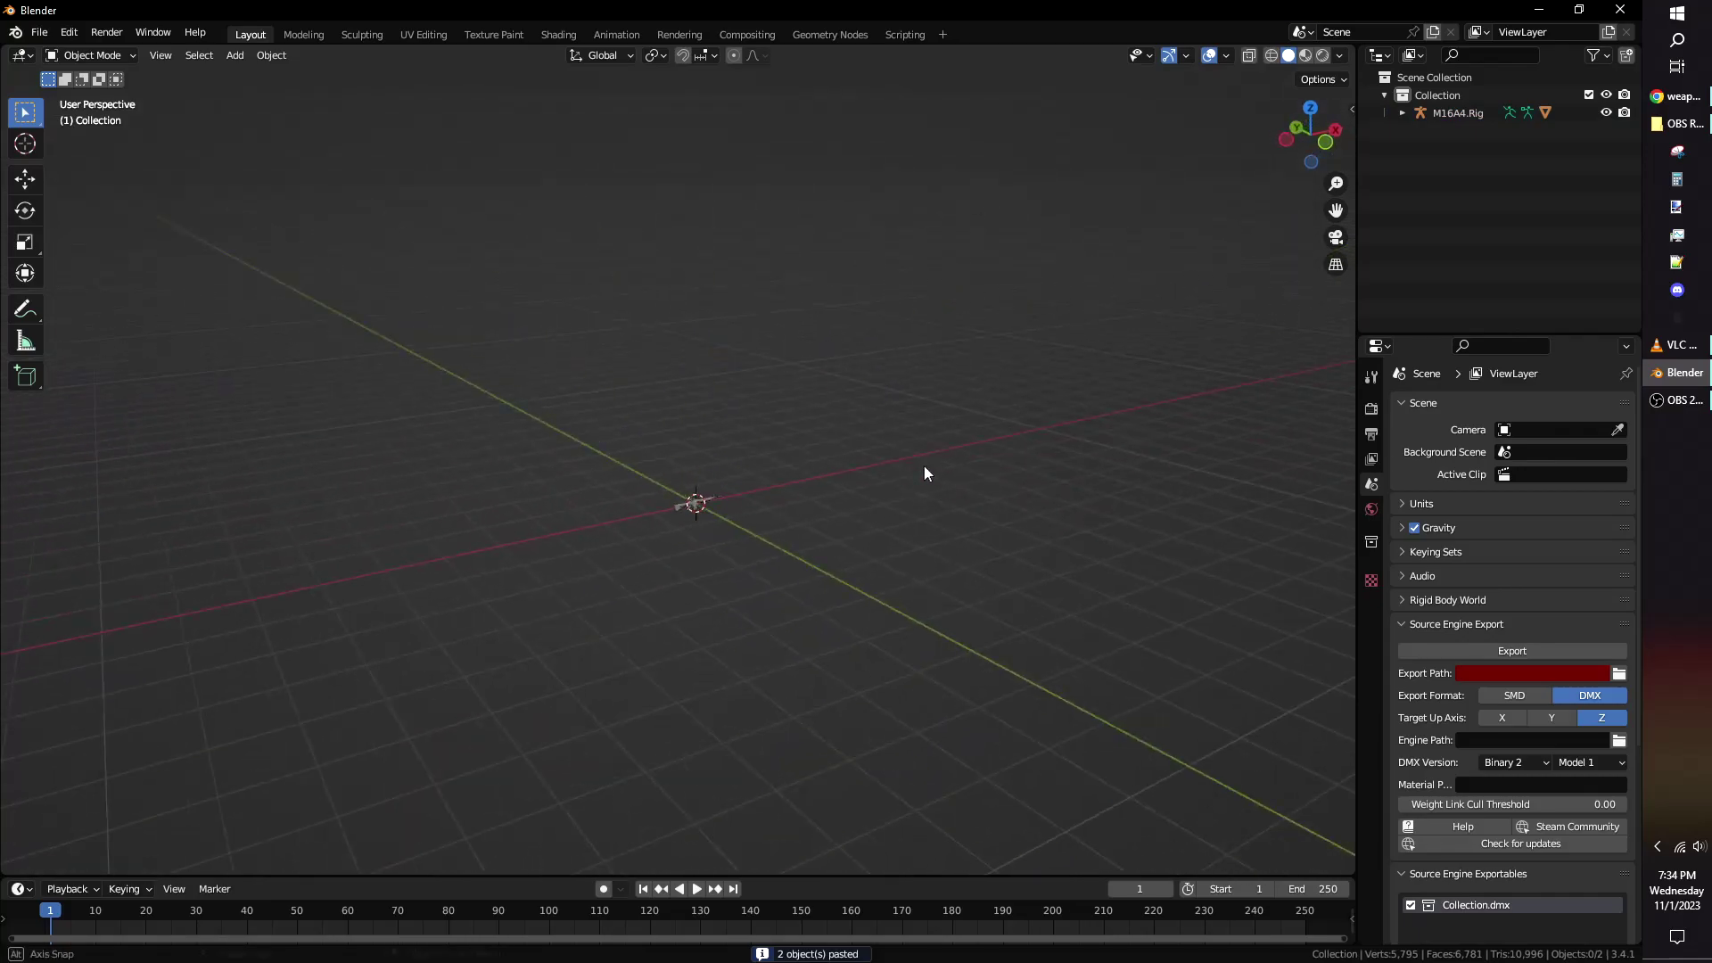
Set viewport shading to MatCap lighting with texture colour and cavity enabled.
{"action": "left_click", "coordinate": [1339, 57]}
{"action": "left_click", "coordinate": [1323, 142]}
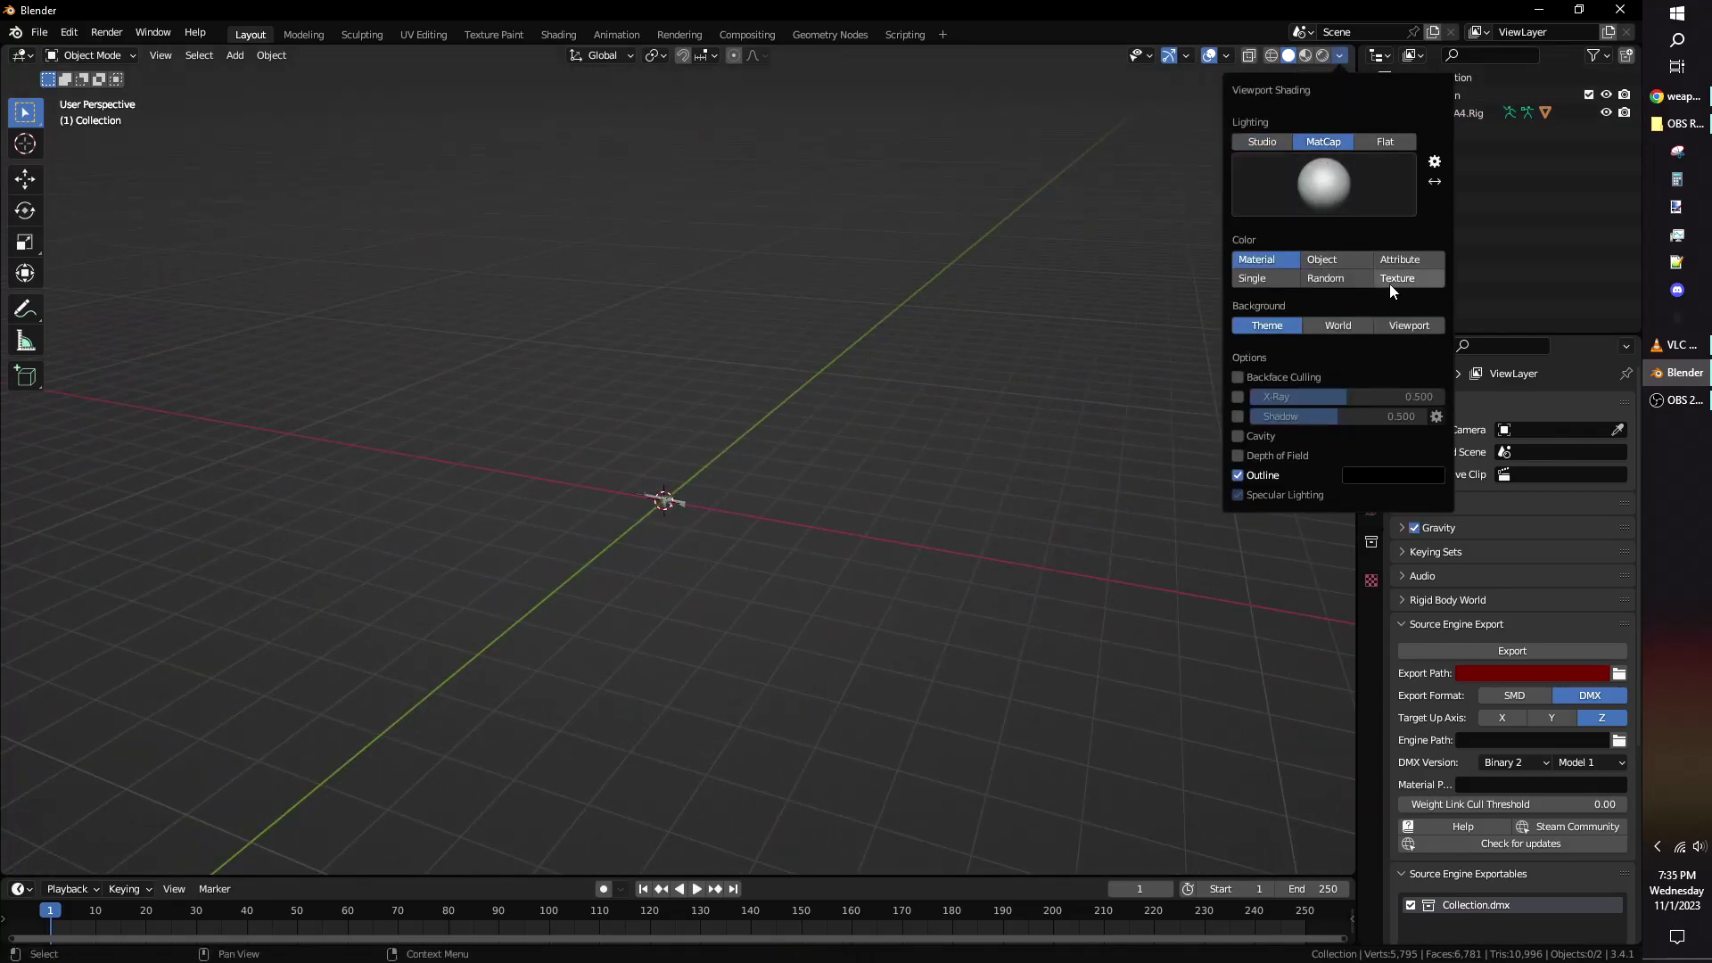
{"action": "left_click", "coordinate": [1389, 284]}
{"action": "left_click", "coordinate": [1237, 436]}
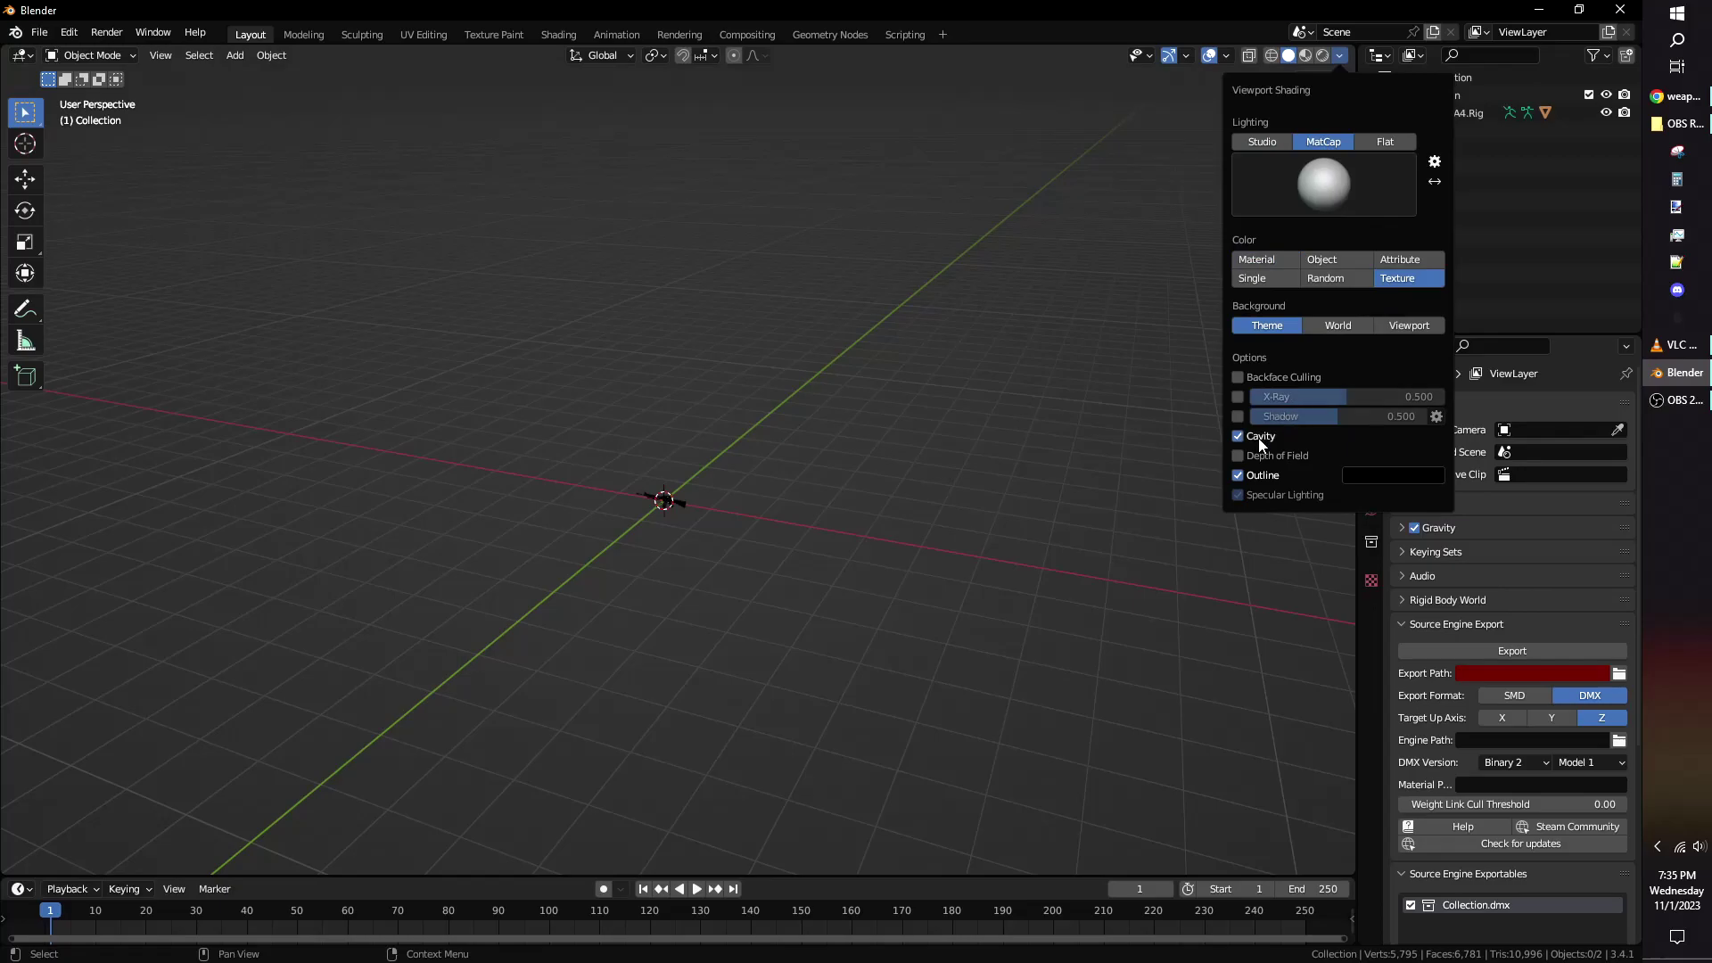
Frame the M16A4 rifle up close and list M16A4.Rig's parts in the Outliner.
{"action": "left_click", "coordinate": [667, 502]}
{"action": "key", "text": "grave"}
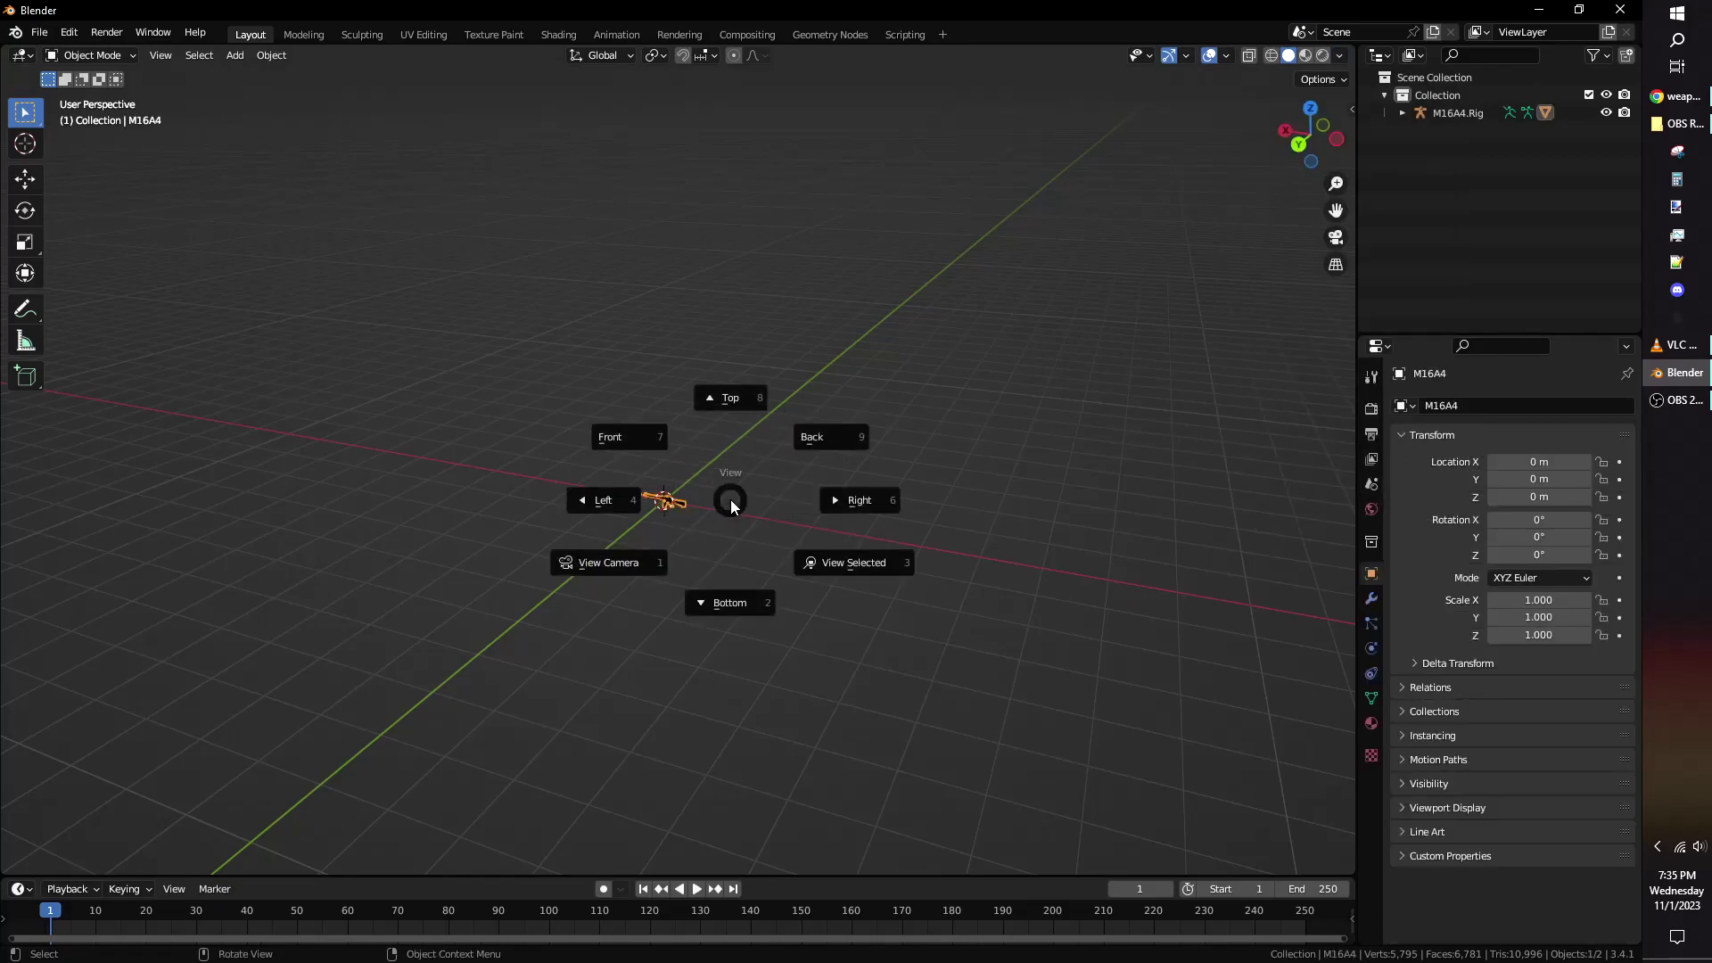
{"action": "left_click", "coordinate": [811, 560]}
{"action": "scroll", "coordinate": [764, 527], "scroll_direction": "up", "scroll_amount": 8}
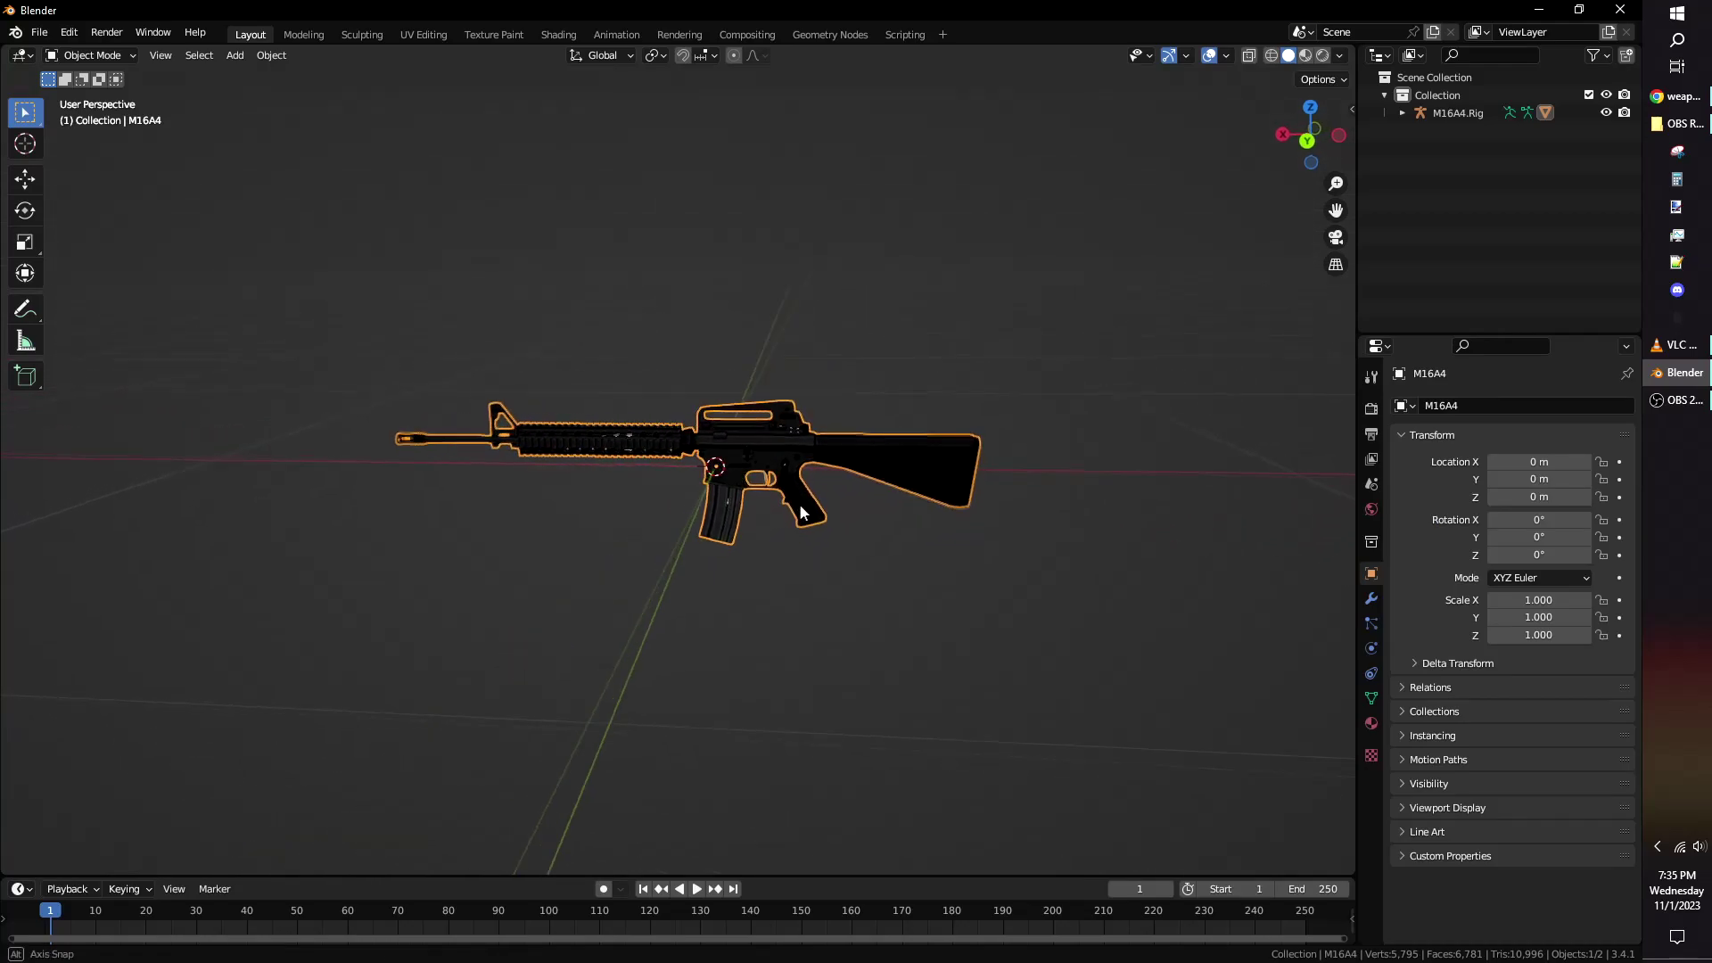
{"action": "scroll", "coordinate": [840, 474], "scroll_direction": "down", "scroll_amount": 5}
{"action": "middle_click_drag", "start_coordinate": [805, 590], "coordinate": [1000, 484]}
{"action": "left_click", "coordinate": [1399, 113]}
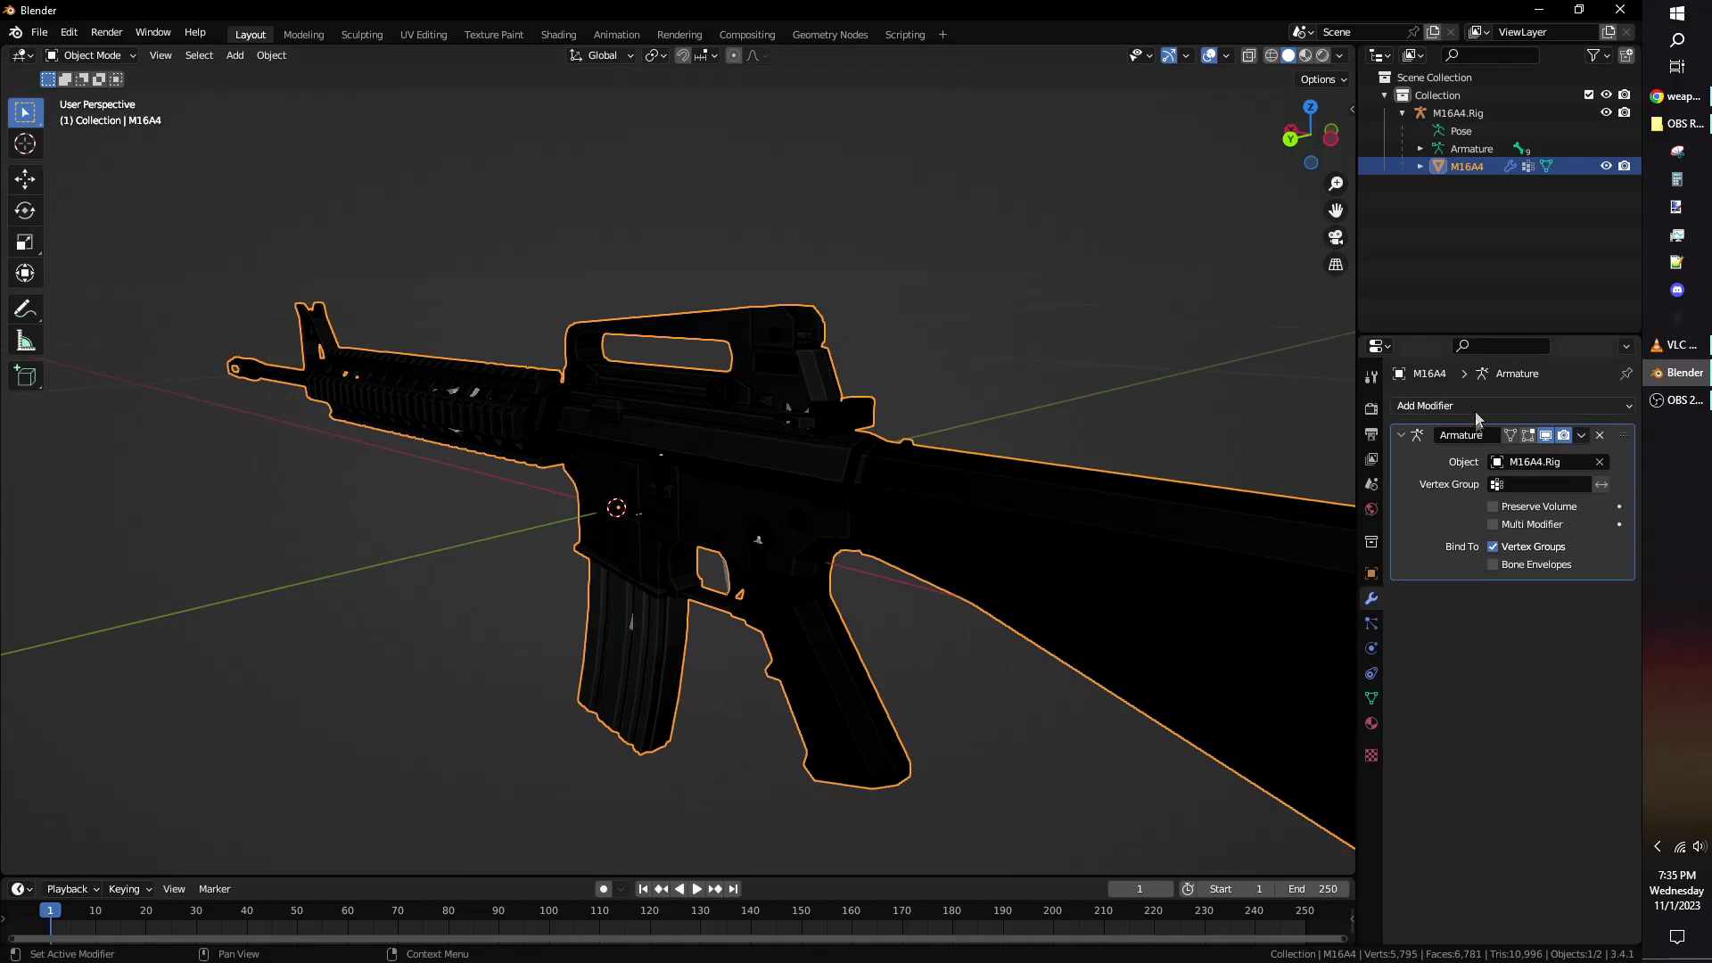
Apply the rifle's Armature modifier, show its vertex groups, and enter Edit Mode in X-ray.
{"action": "middle_click_drag", "start_coordinate": [1076, 517], "coordinate": [1293, 464]}
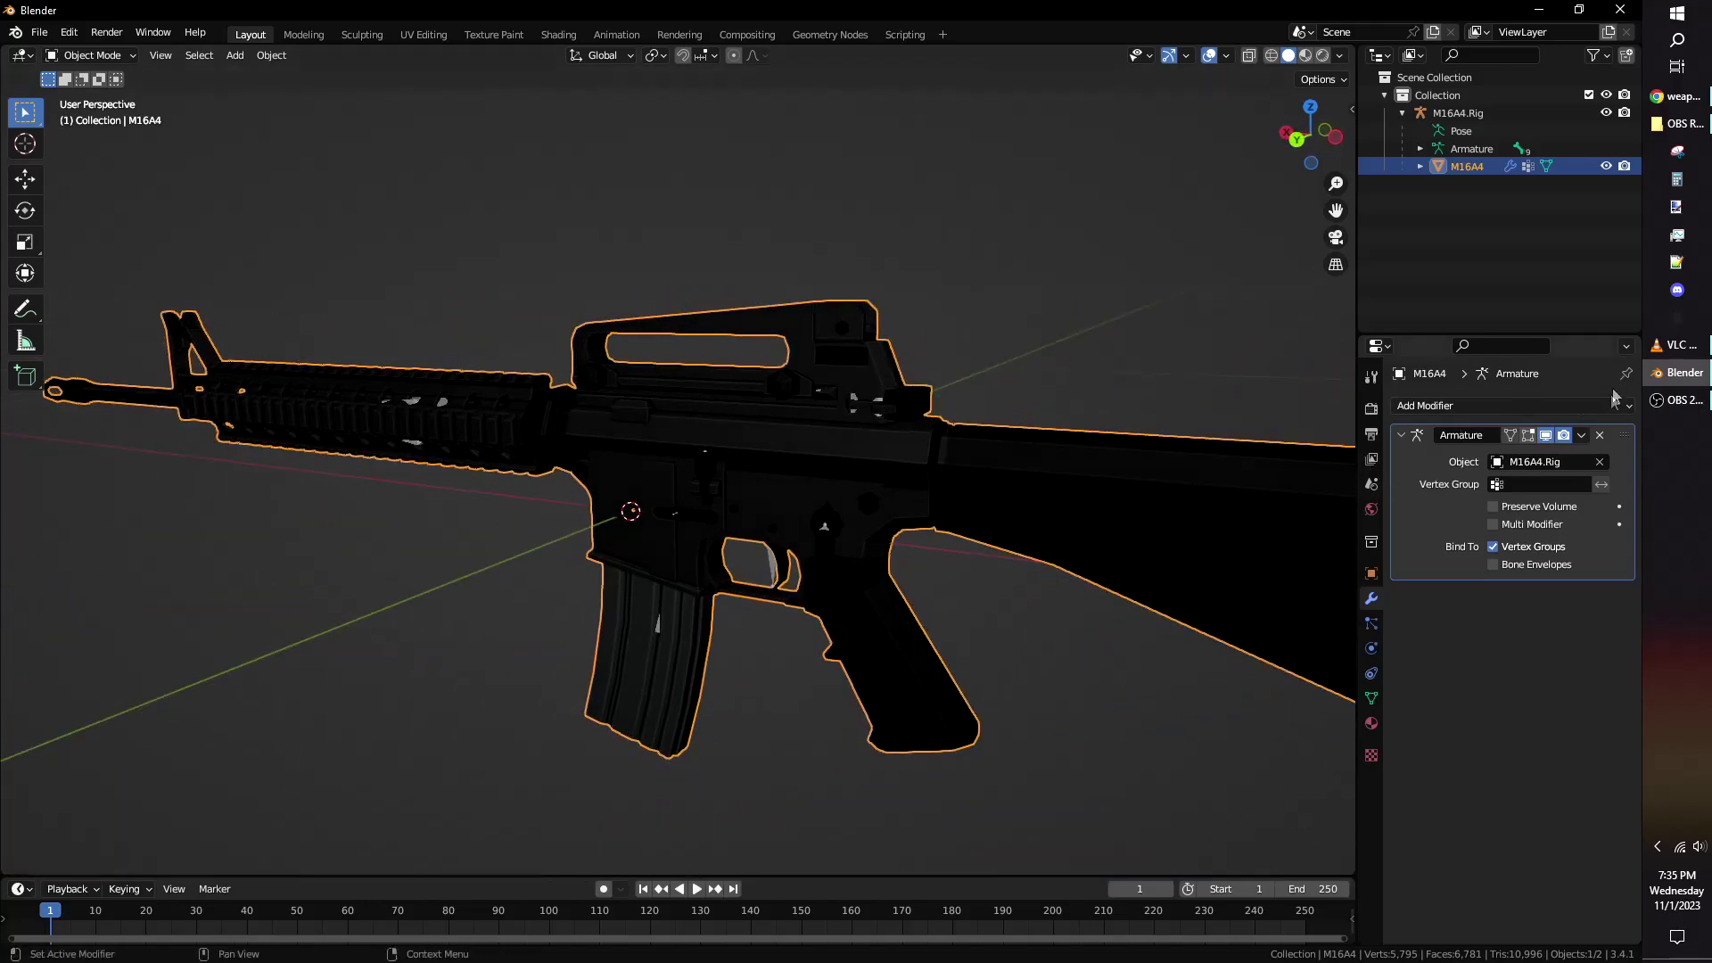
{"action": "left_click", "coordinate": [1567, 459]}
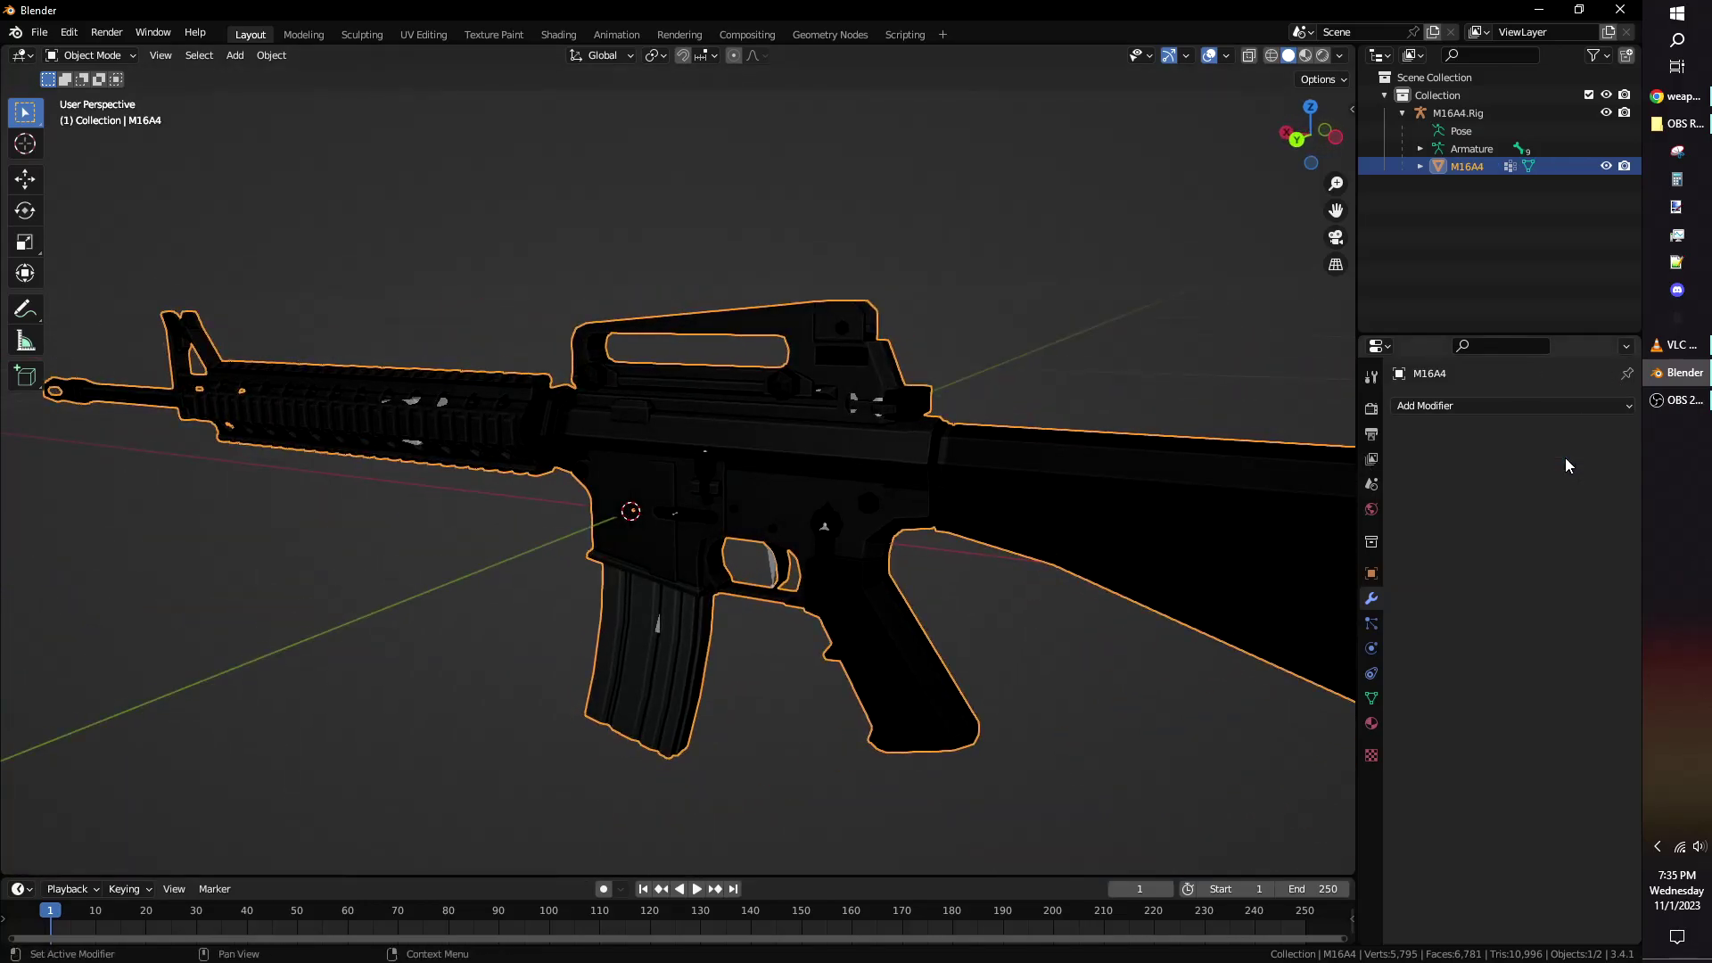
{"action": "middle_click_drag", "start_coordinate": [1114, 490], "coordinate": [1034, 544]}
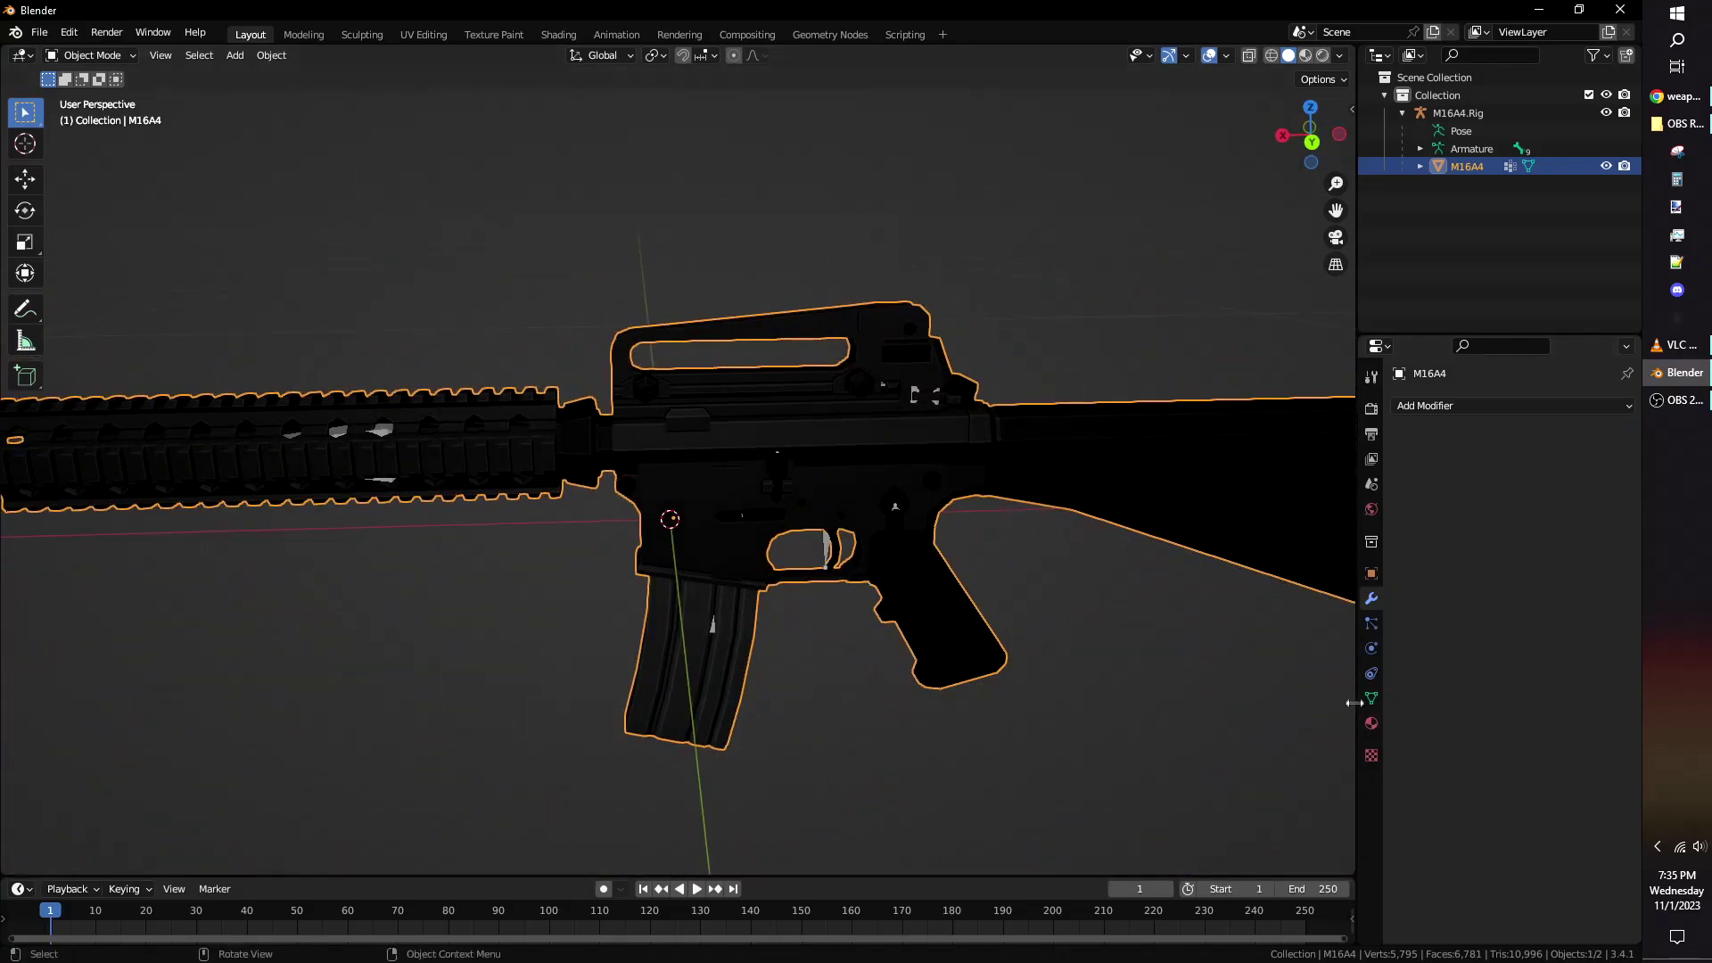
{"action": "left_click", "coordinate": [1371, 701]}
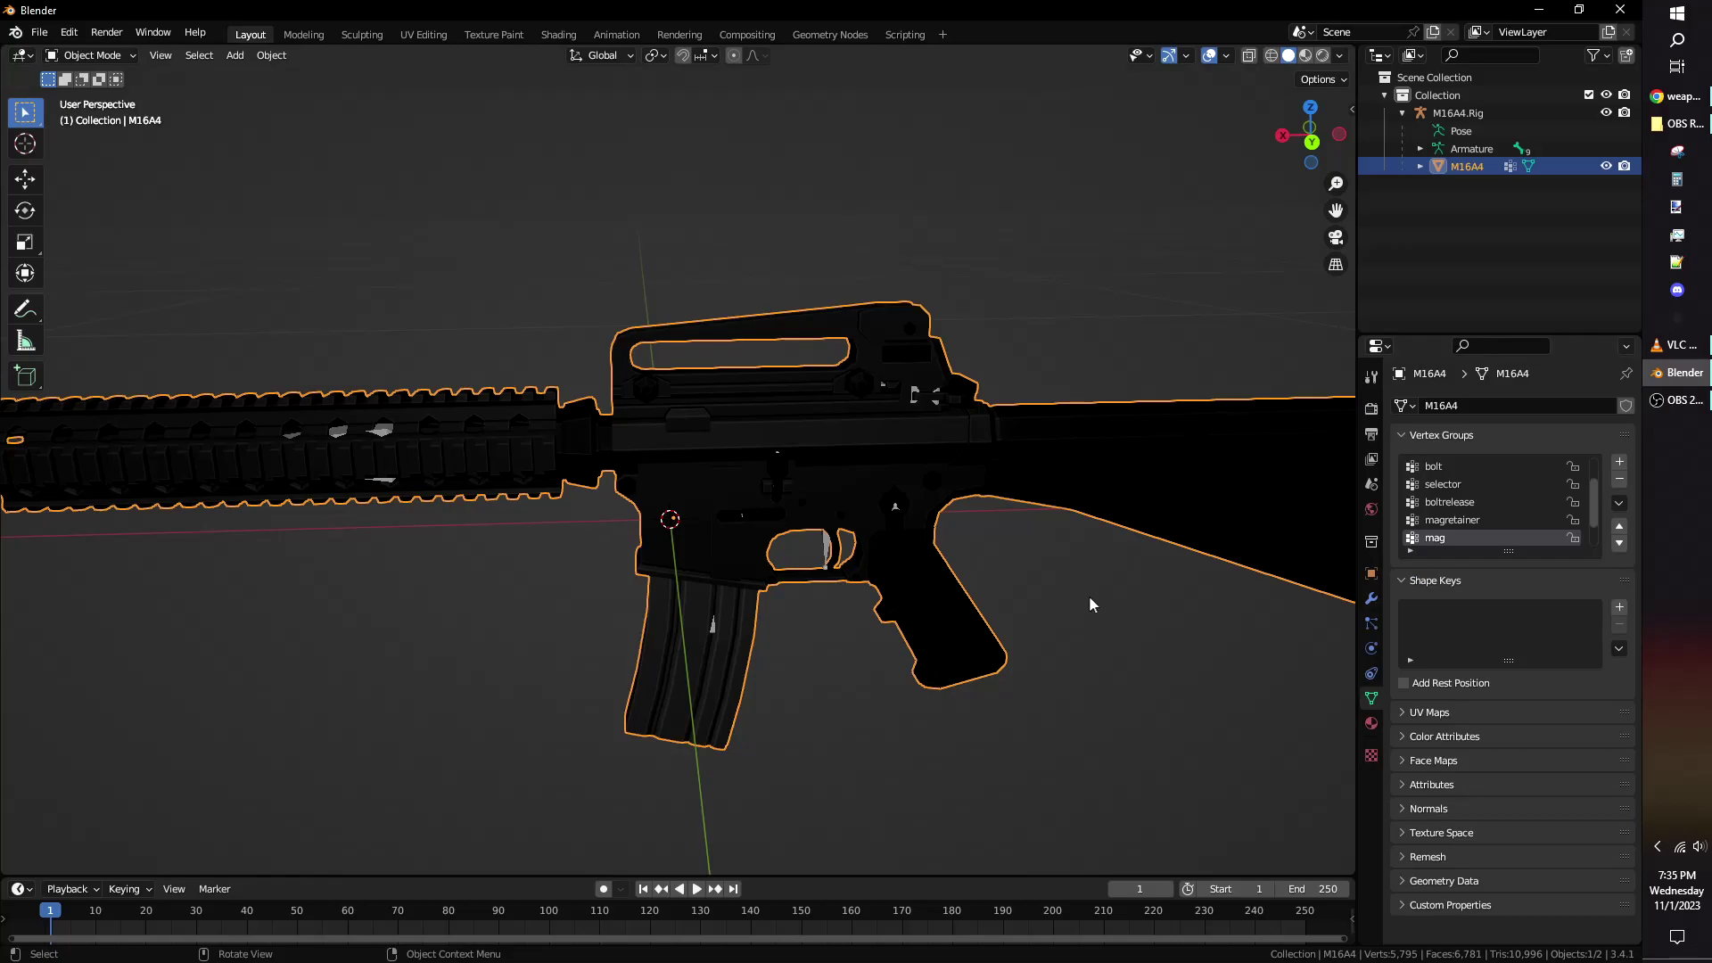
{"action": "key", "text": "Tab"}
{"action": "middle_click_drag", "start_coordinate": [1089, 604], "coordinate": [955, 630]}
{"action": "key", "text": "alt+z"}
{"action": "scroll", "coordinate": [1013, 570], "scroll_direction": "down", "scroll_amount": 3}
{"action": "scroll", "coordinate": [1008, 649], "scroll_direction": "up", "scroll_amount": 3}
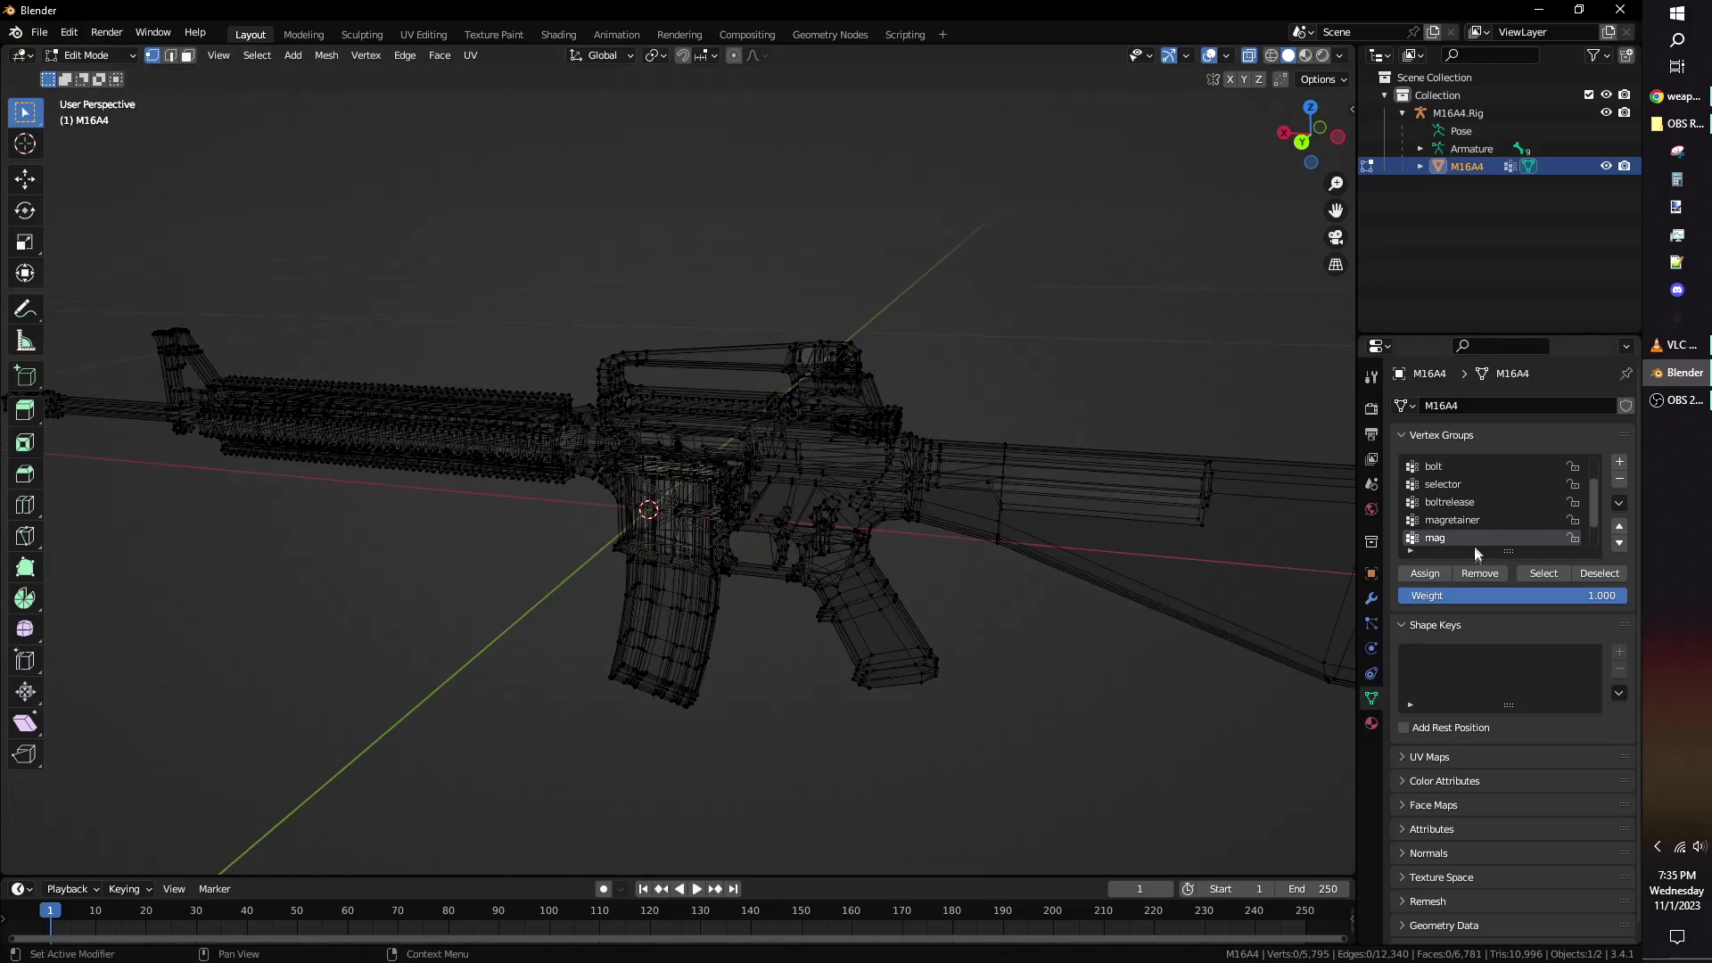
Separate the mag vertex group into its own magazine object.
{"action": "left_click", "coordinate": [1531, 574]}
{"action": "middle_click_drag", "start_coordinate": [1026, 535], "coordinate": [828, 487]}
{"action": "scroll", "coordinate": [963, 544], "scroll_direction": "up", "scroll_amount": 4}
{"action": "scroll", "coordinate": [592, 539], "scroll_direction": "down", "scroll_amount": 5}
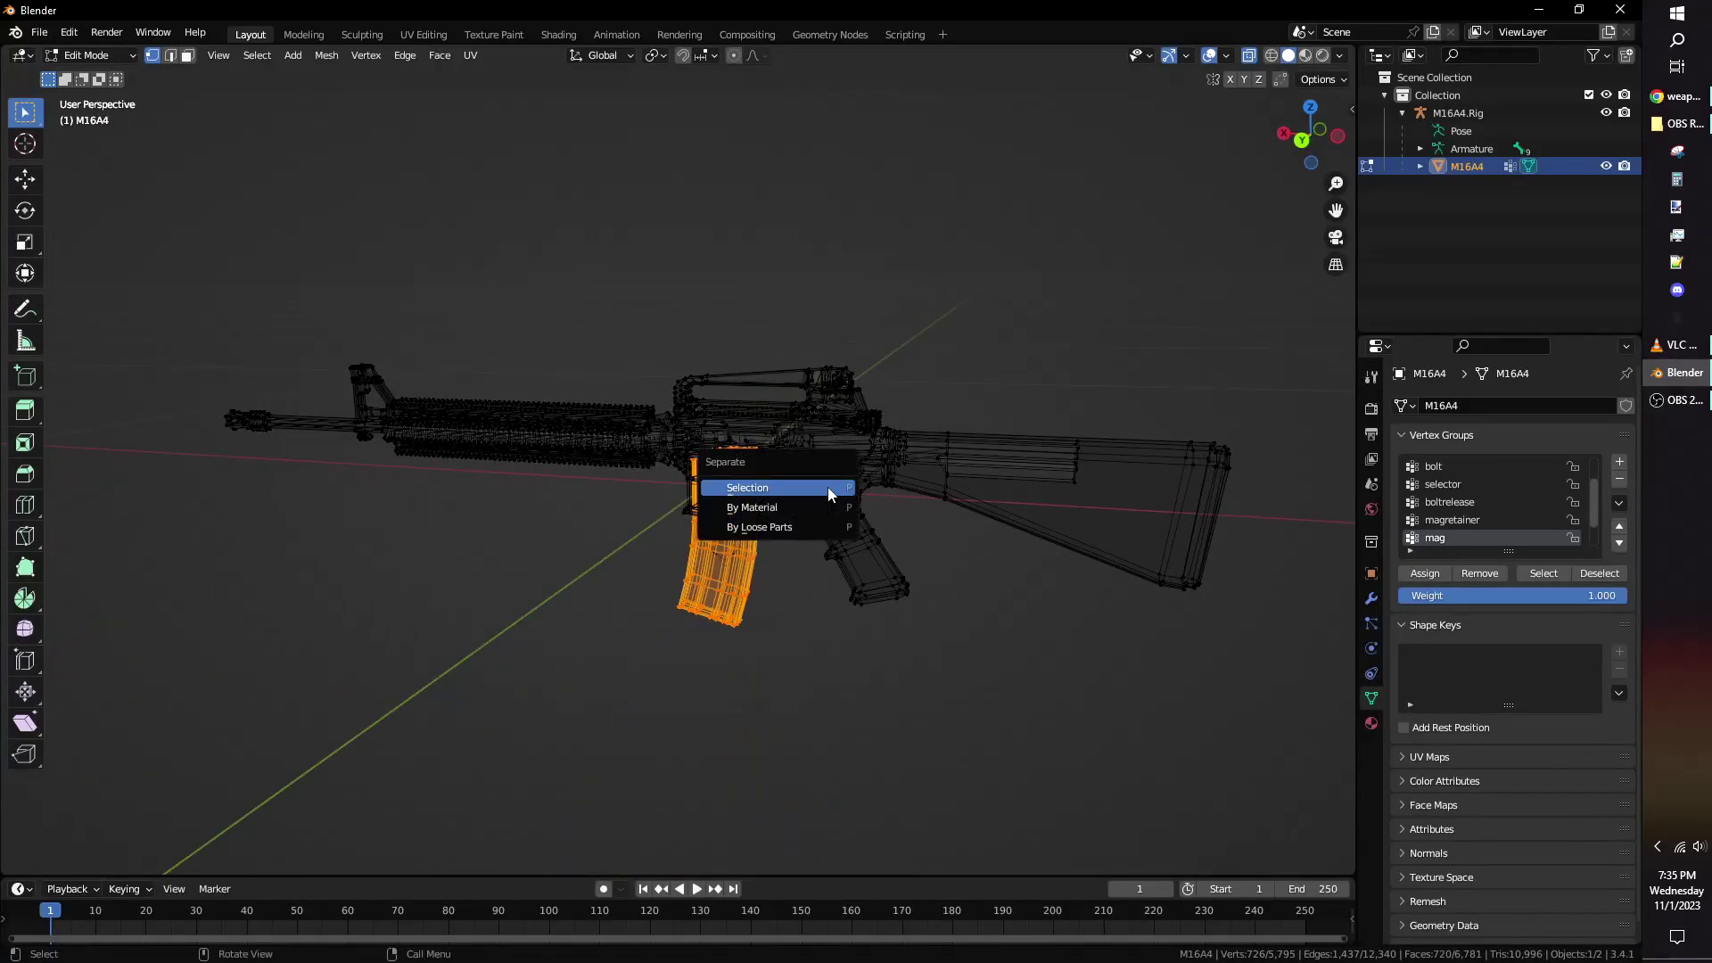
{"action": "left_click", "coordinate": [827, 487]}
Select the charginghandle vertex group to split off the charging handle.
{"action": "middle_click_drag", "start_coordinate": [931, 508], "coordinate": [1017, 502]}
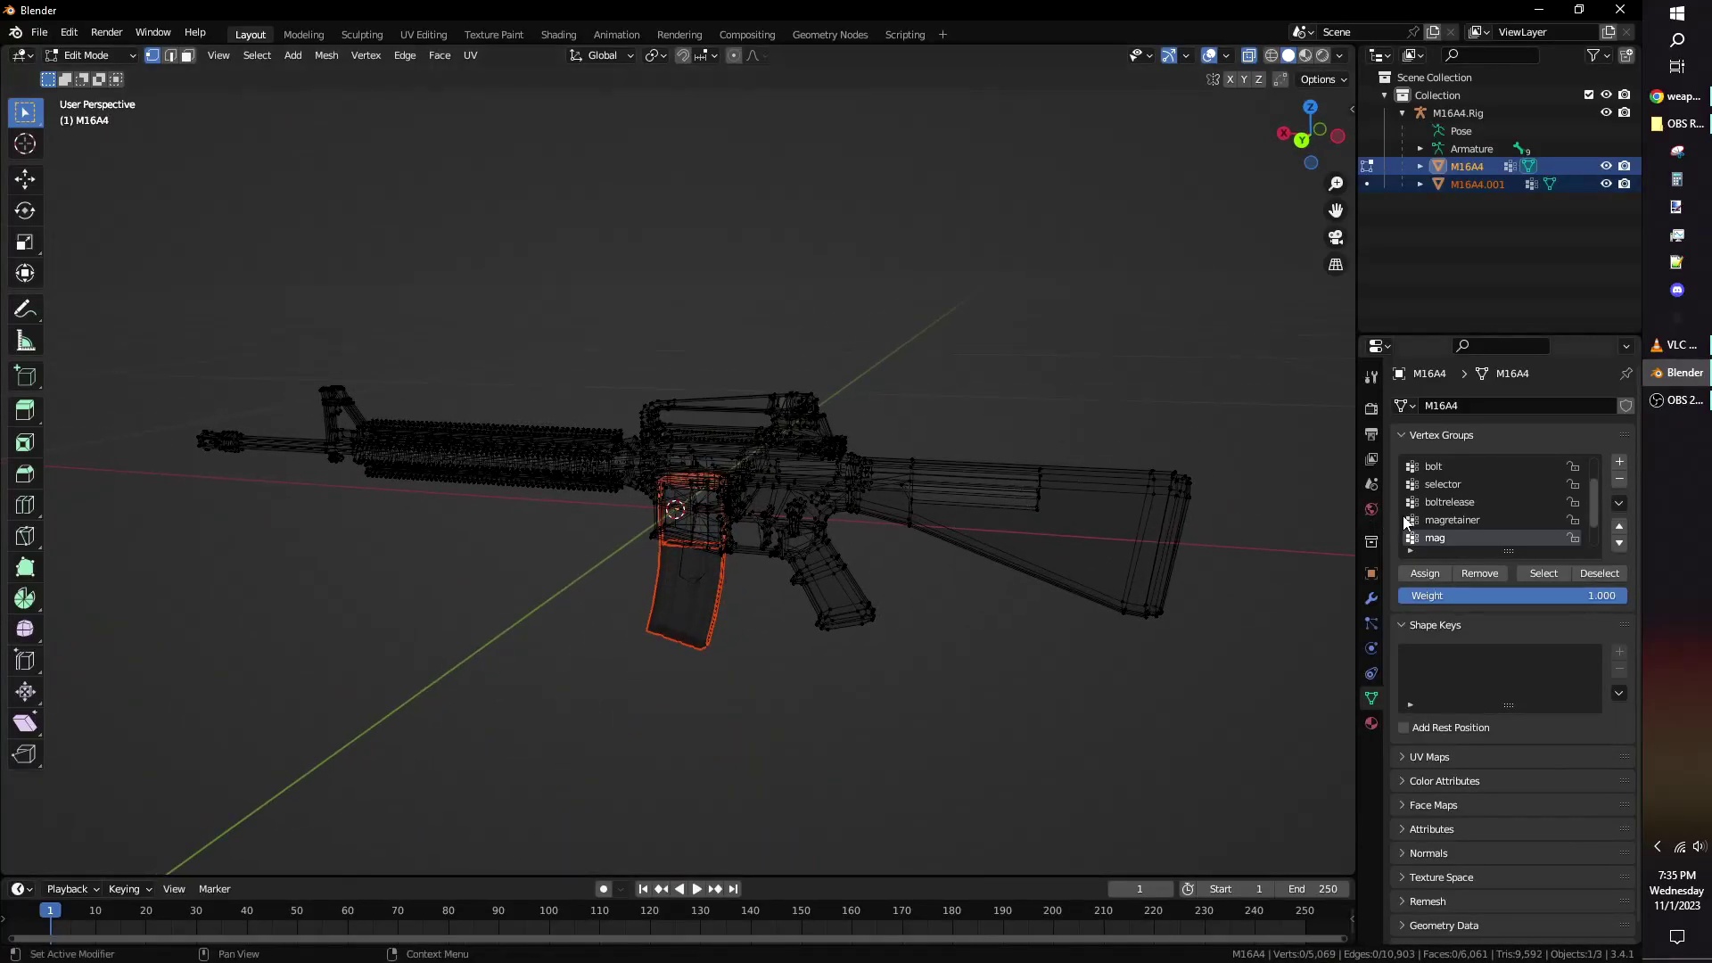
{"action": "middle_click_drag", "start_coordinate": [1249, 504], "coordinate": [793, 533]}
{"action": "scroll", "coordinate": [803, 533], "scroll_direction": "up", "scroll_amount": 4}
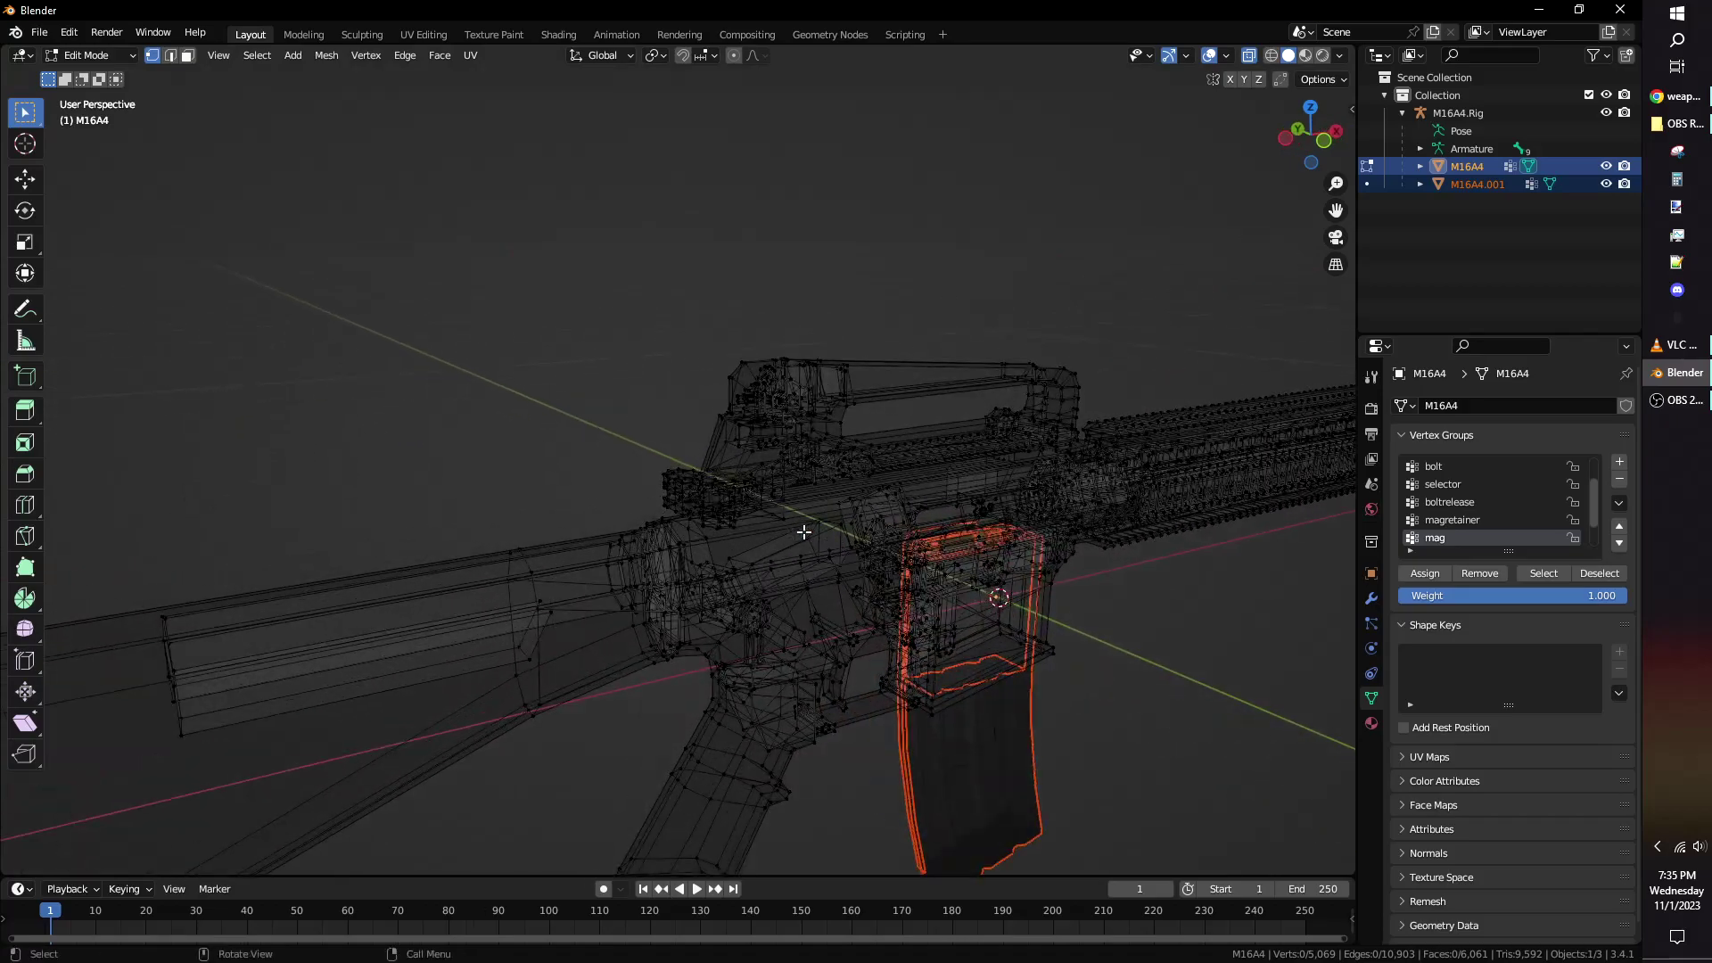
{"action": "key", "text": "alt+z"}
{"action": "middle_click_drag", "start_coordinate": [884, 574], "coordinate": [918, 571]}
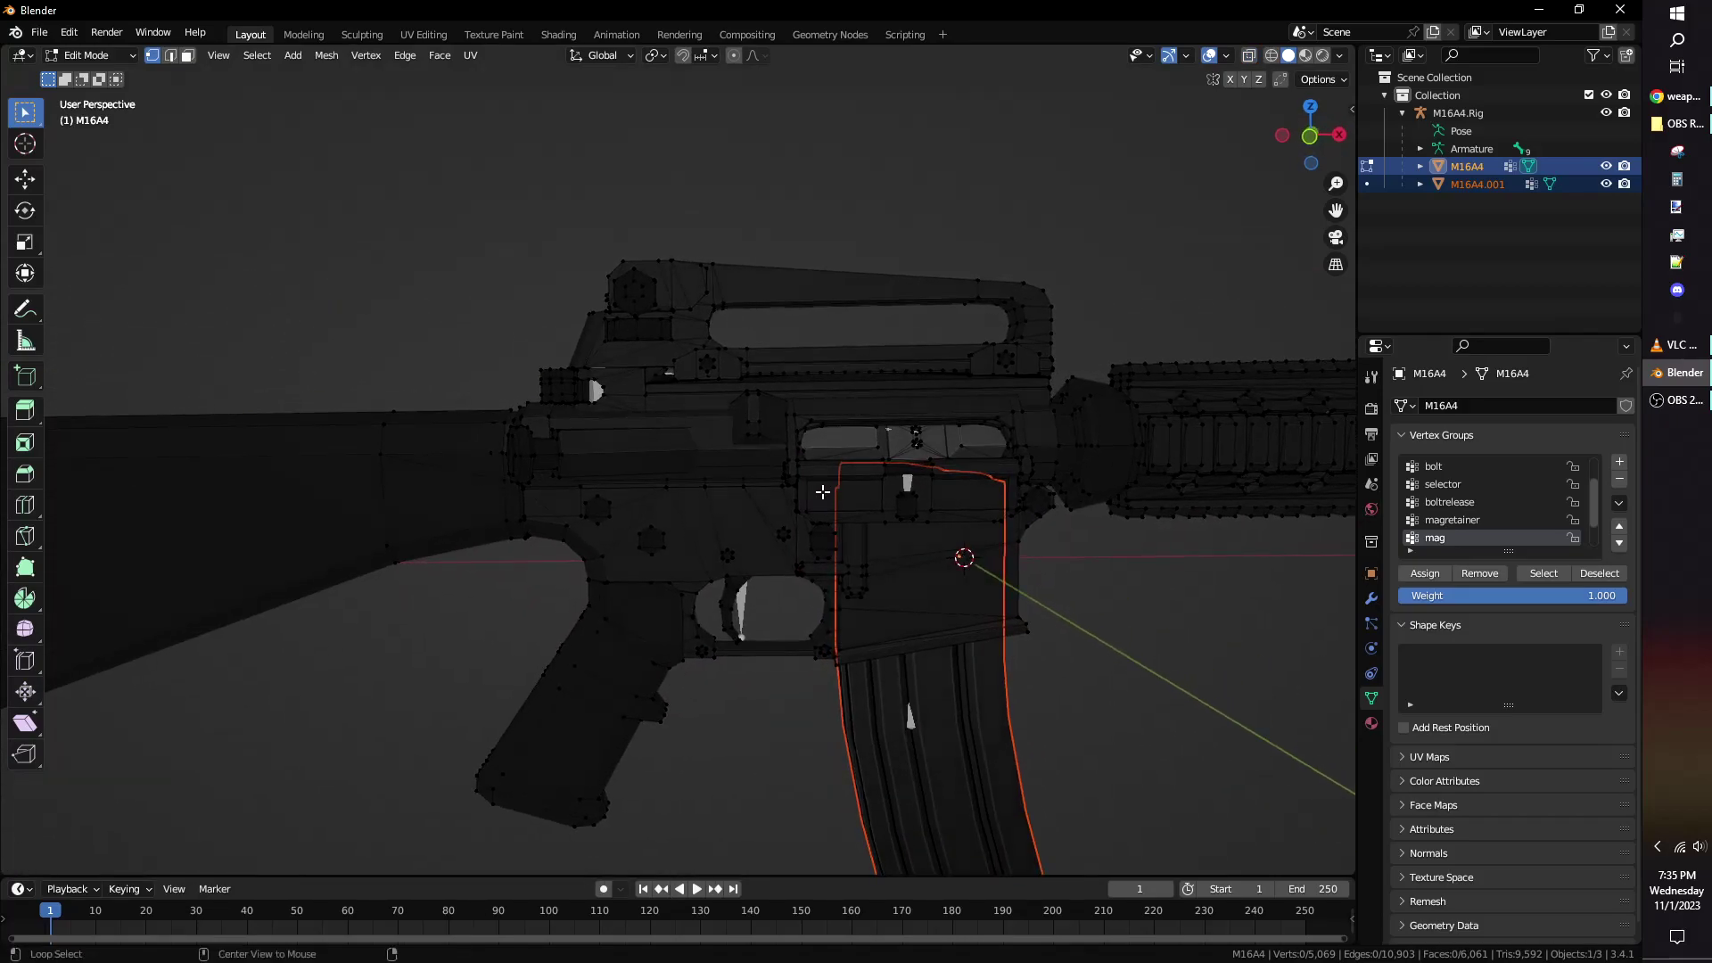
{"action": "key", "text": "alt+z"}
{"action": "left_click", "coordinate": [1543, 573]}
{"action": "key", "text": "alt+z"}
{"action": "middle_click_drag", "start_coordinate": [892, 463], "coordinate": [682, 475]}
{"action": "key", "text": "alt+z"}
Separate the bolt vertex group by selection, then return to Object Mode and deselect all.
{"action": "left_click", "coordinate": [1537, 574]}
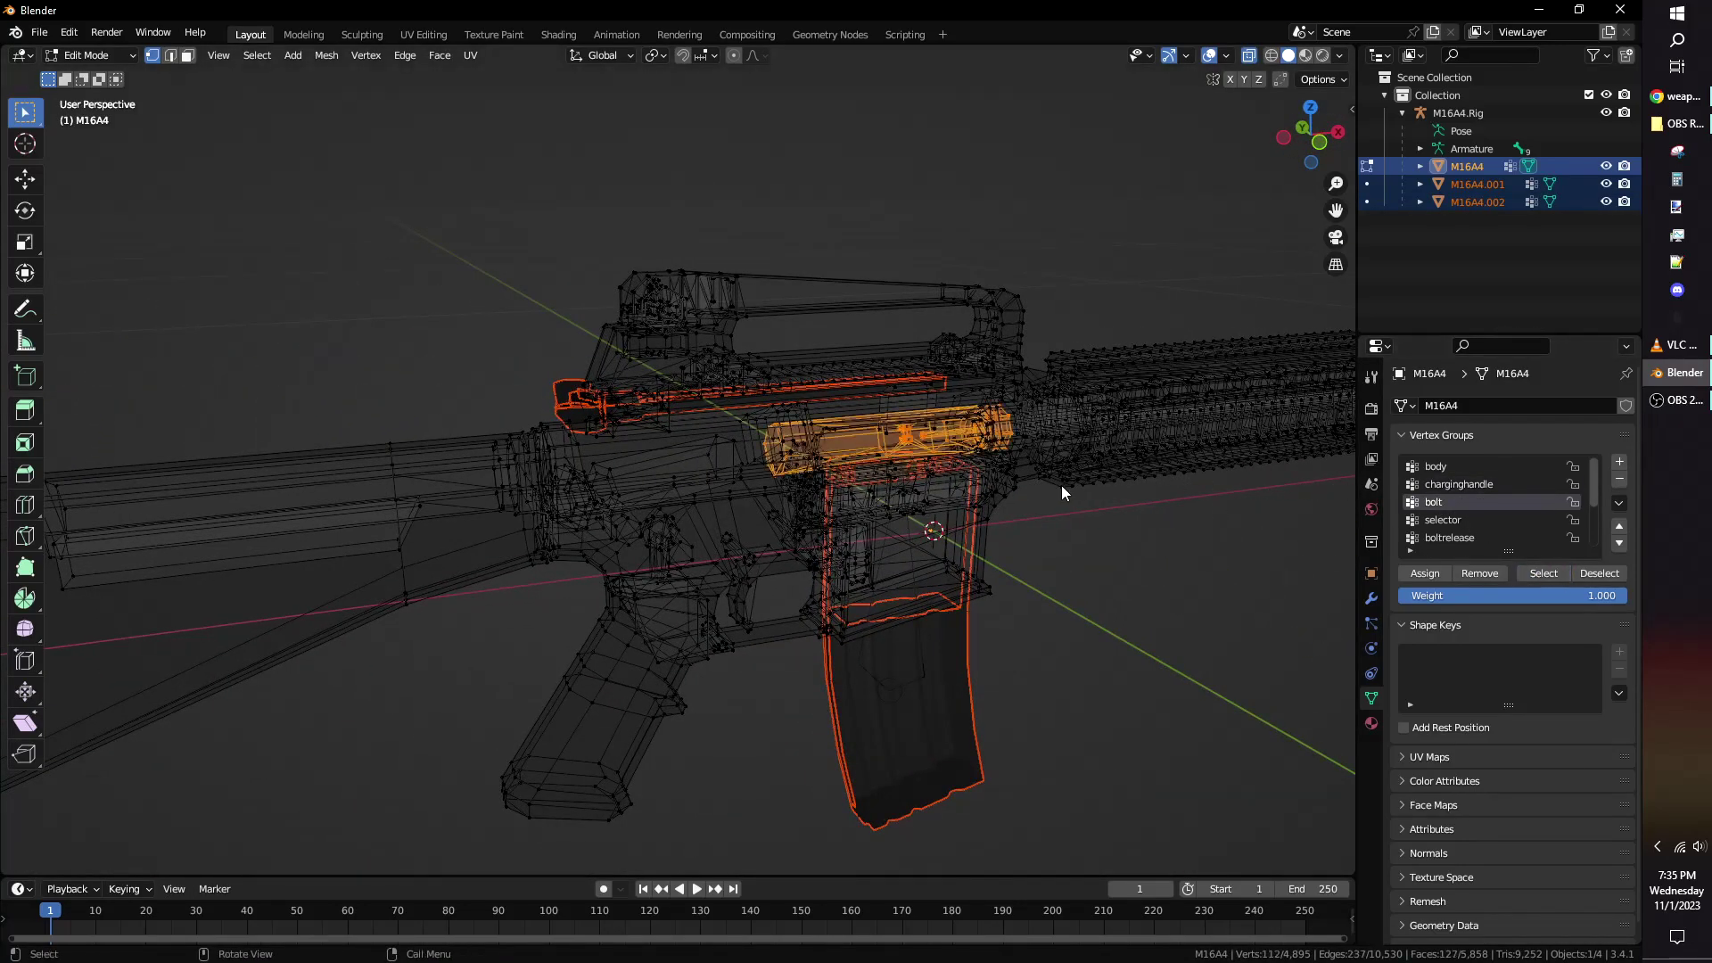
{"action": "key", "text": "alt+z"}
{"action": "scroll", "coordinate": [1061, 485], "scroll_direction": "up", "scroll_amount": 8}
{"action": "middle_click_drag", "start_coordinate": [811, 461], "coordinate": [794, 460]}
{"action": "key", "text": "alt+z"}
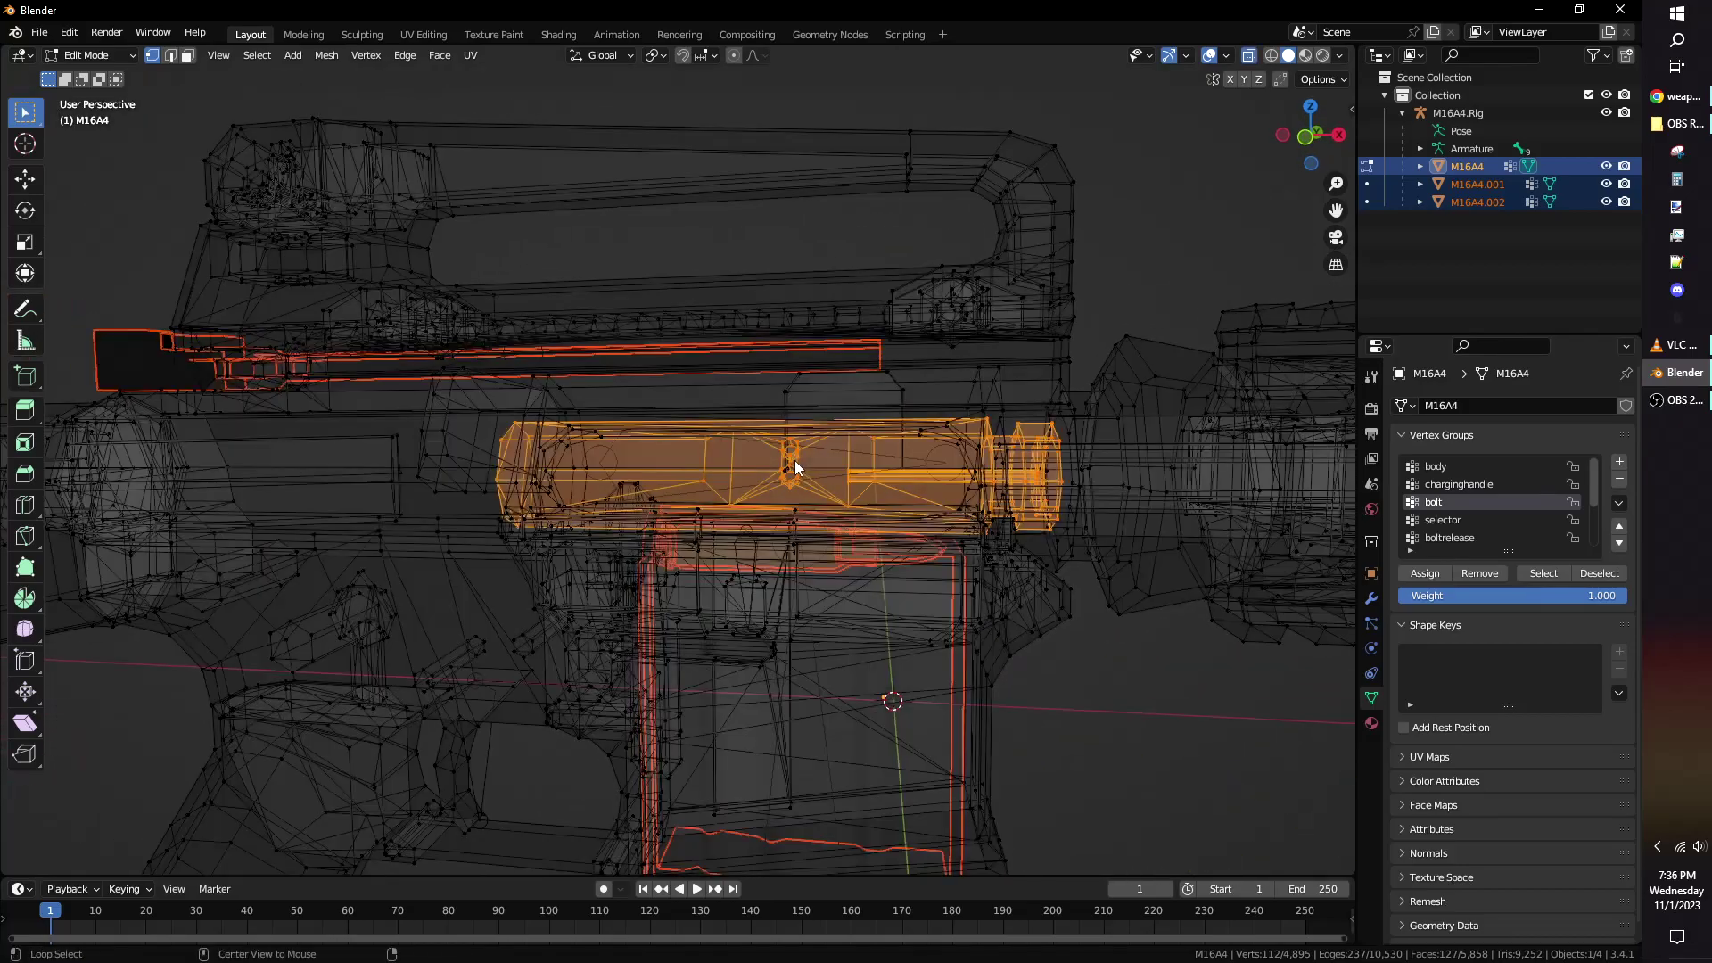
{"action": "key", "text": "alt+z"}
{"action": "key", "text": "p"}
{"action": "left_click", "coordinate": [795, 460]}
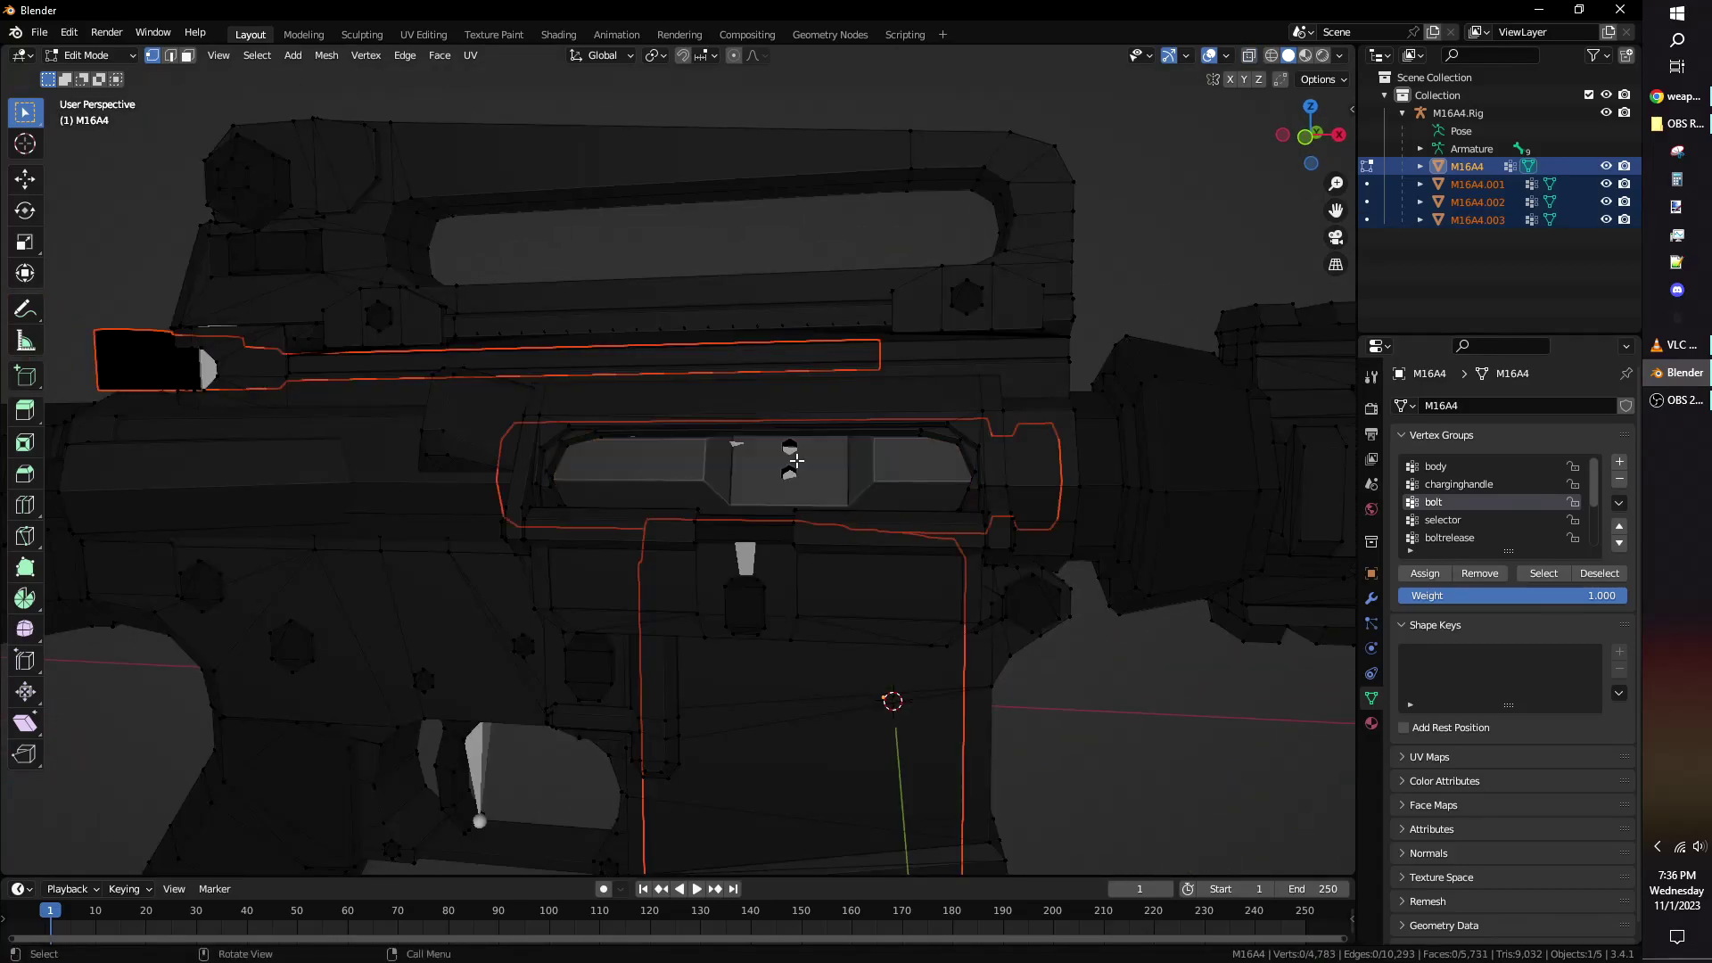
{"action": "scroll", "coordinate": [793, 462], "scroll_direction": "down", "scroll_amount": 5}
{"action": "key", "text": "Tab"}
{"action": "middle_click_drag", "start_coordinate": [594, 467], "coordinate": [986, 417]}
{"action": "key", "text": "alt+a"}
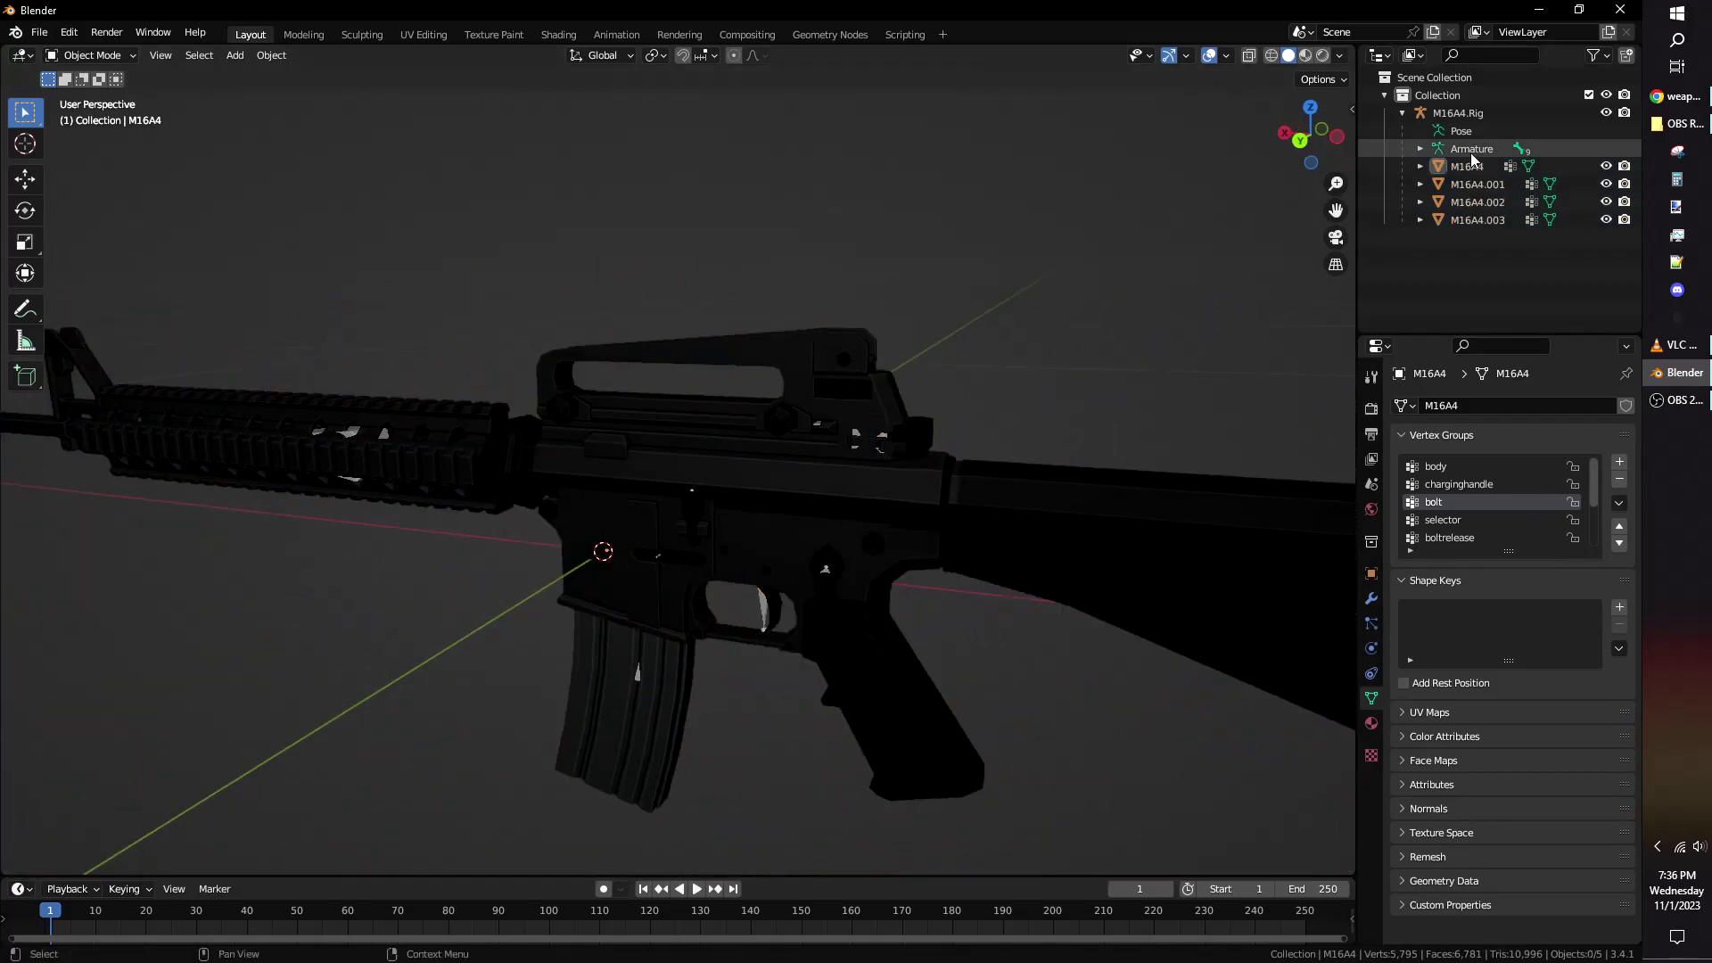
Delete the M16A4.Rig armature and select the charging handle part for renaming.
{"action": "left_click", "coordinate": [1458, 112]}
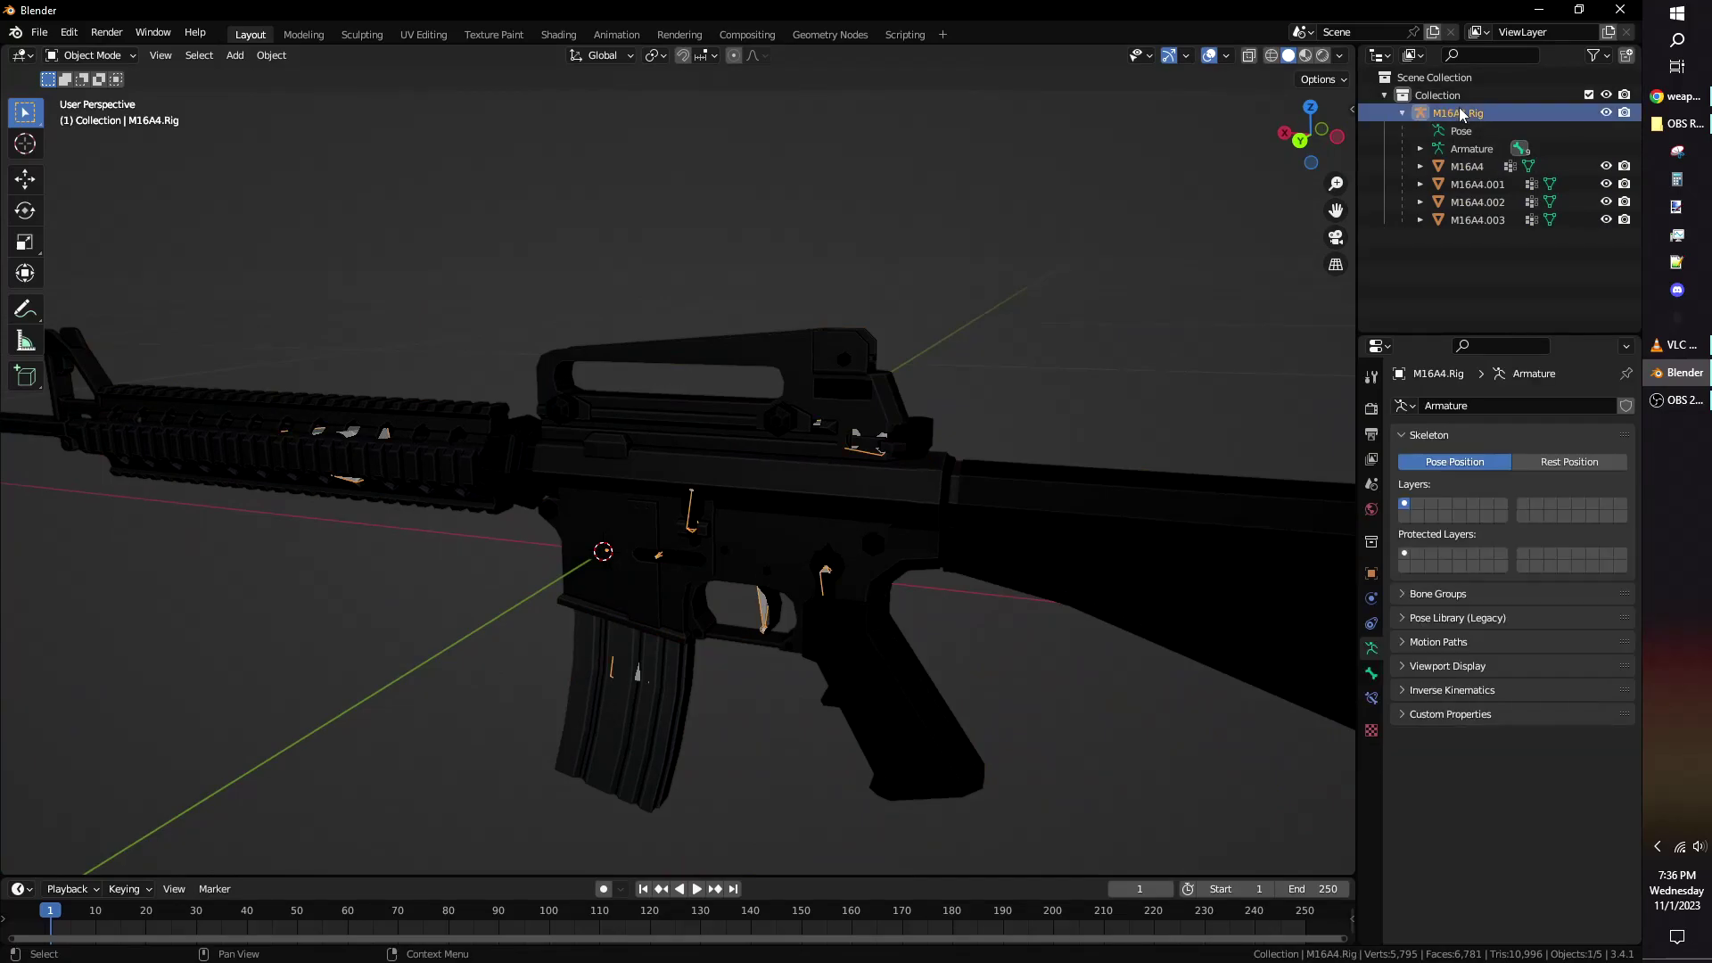
{"action": "key", "text": "Delete"}
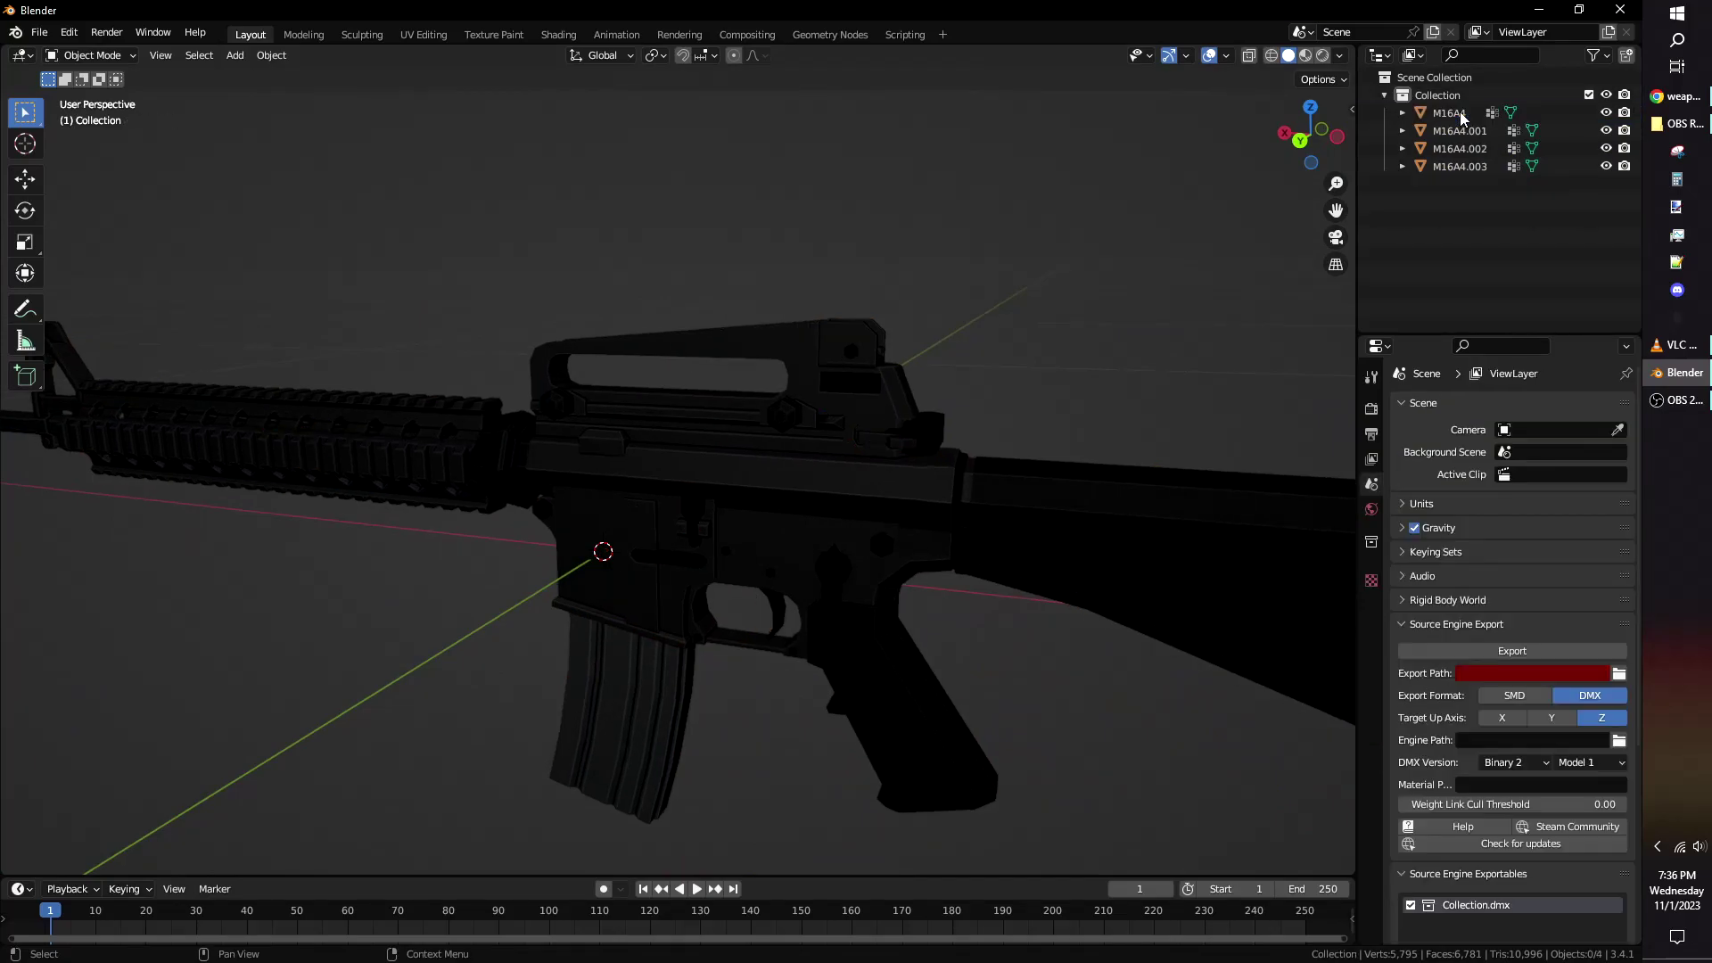
{"action": "left_click", "coordinate": [914, 433]}
{"action": "middle_click_drag", "start_coordinate": [917, 432], "coordinate": [834, 467]}
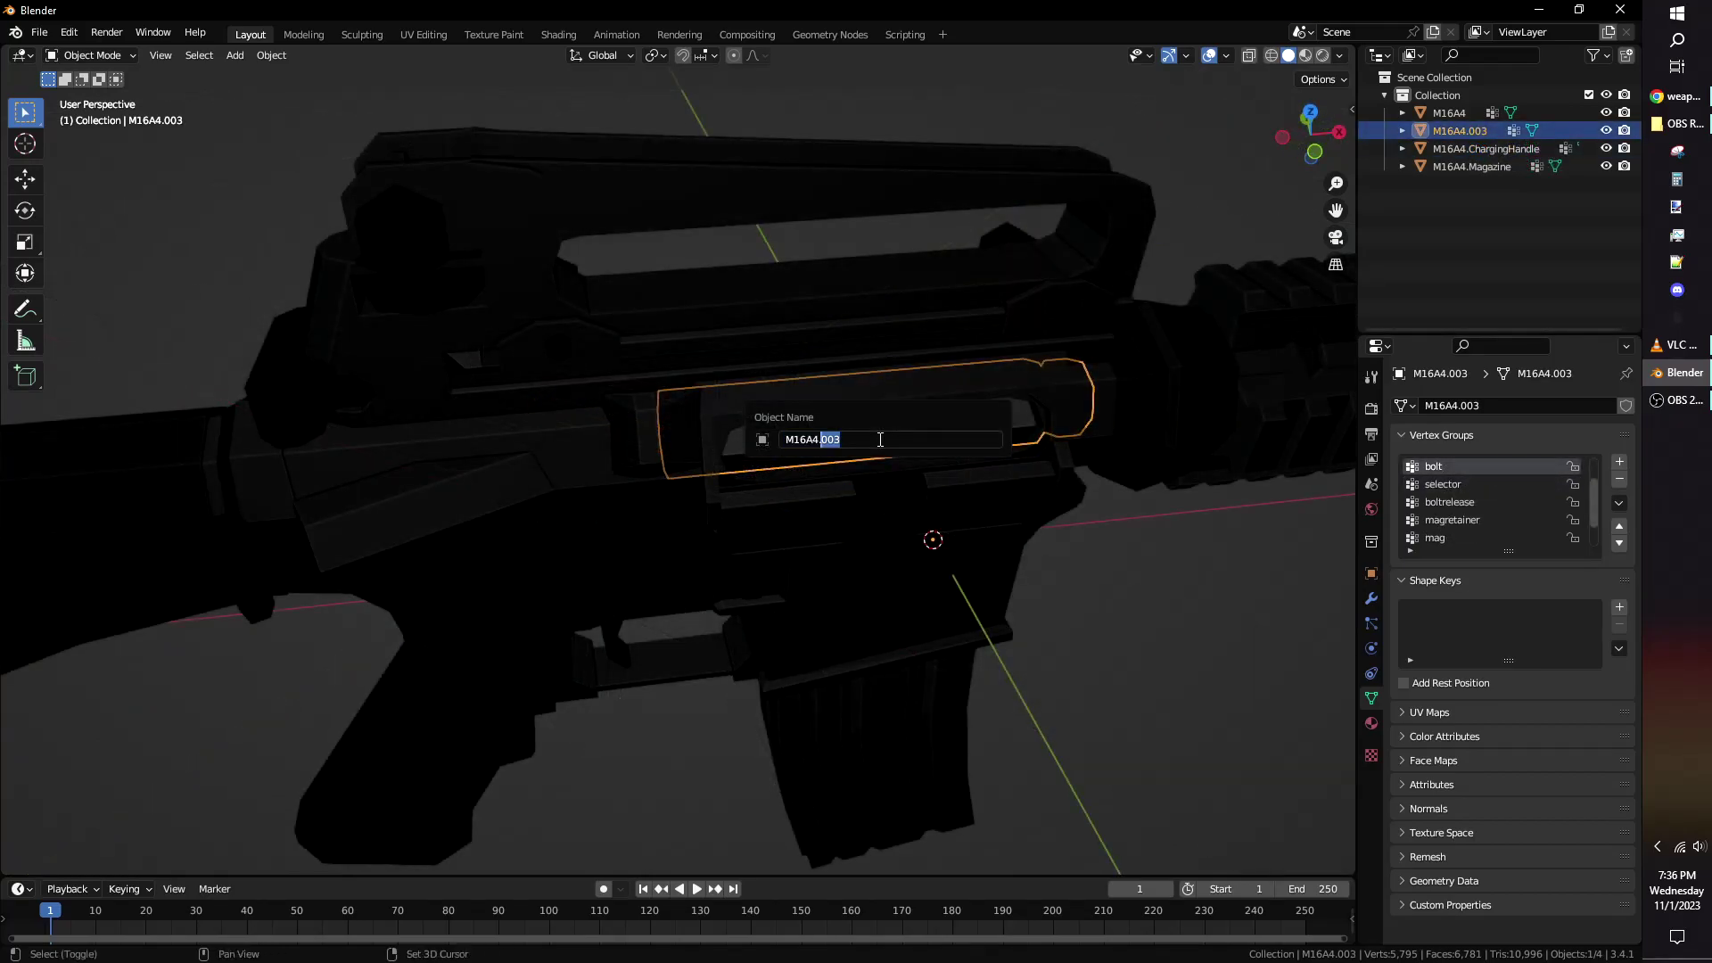
{"action": "middle_click_drag", "start_coordinate": [879, 439], "coordinate": [782, 445]}
Set the bolt's origin to its centre of mass (surface).
{"action": "right_click", "coordinate": [781, 450]}
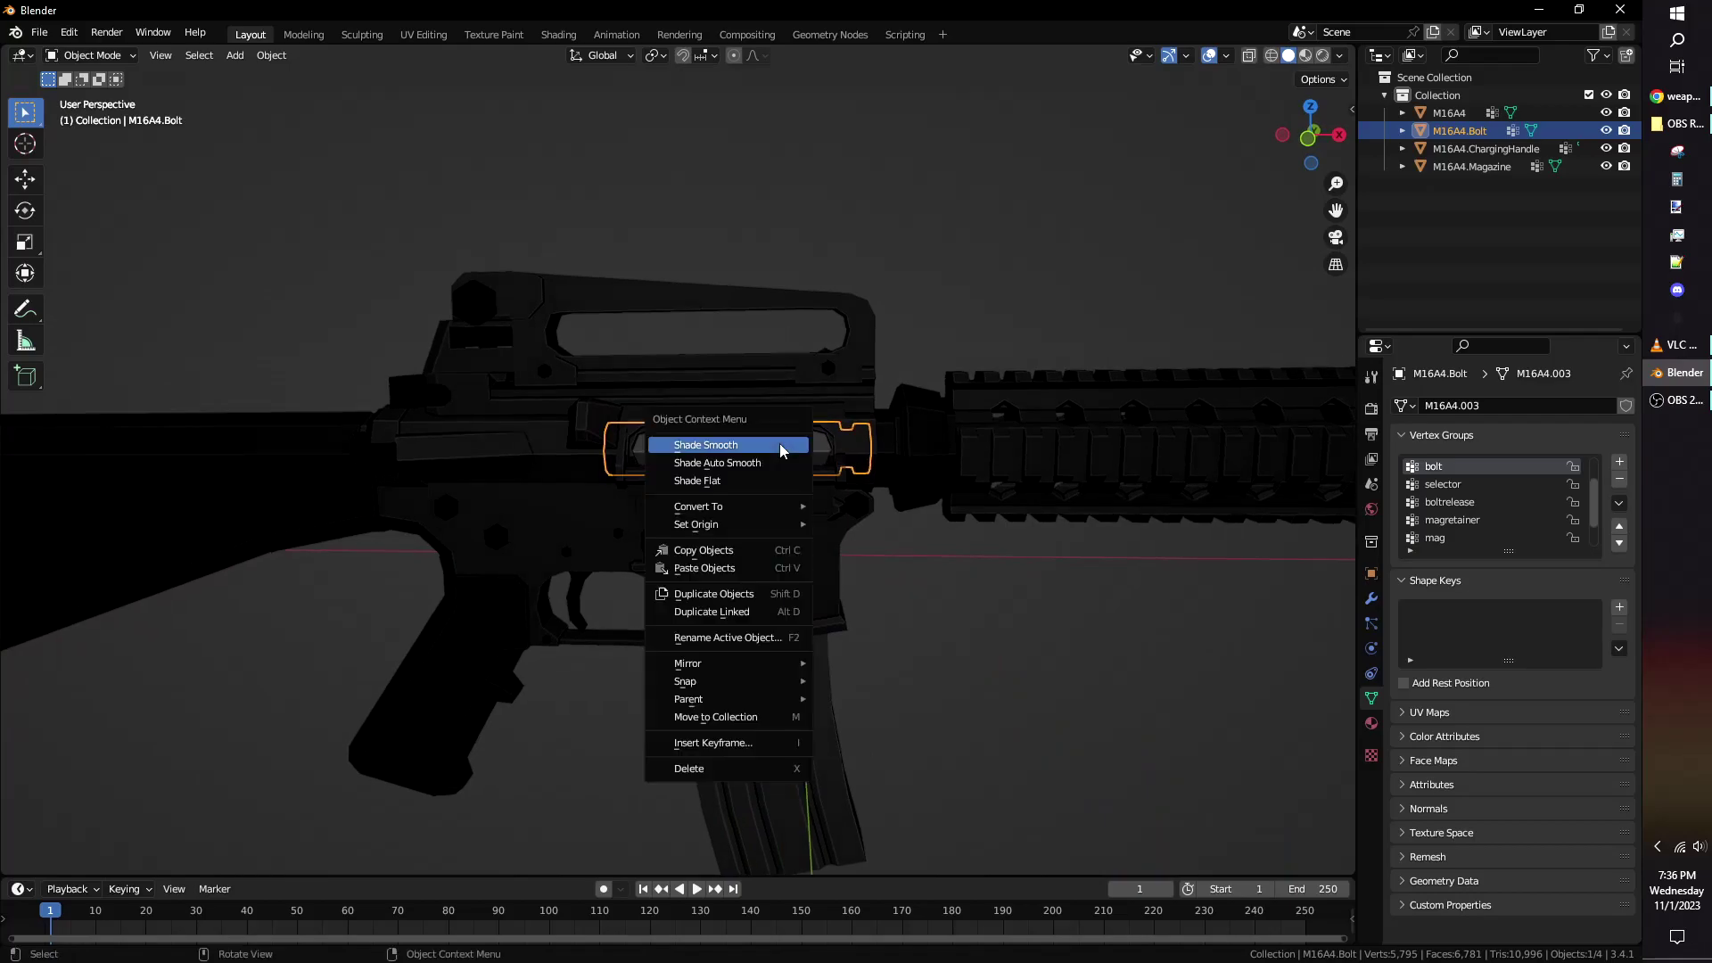
{"action": "mouse_move", "coordinate": [746, 528]}
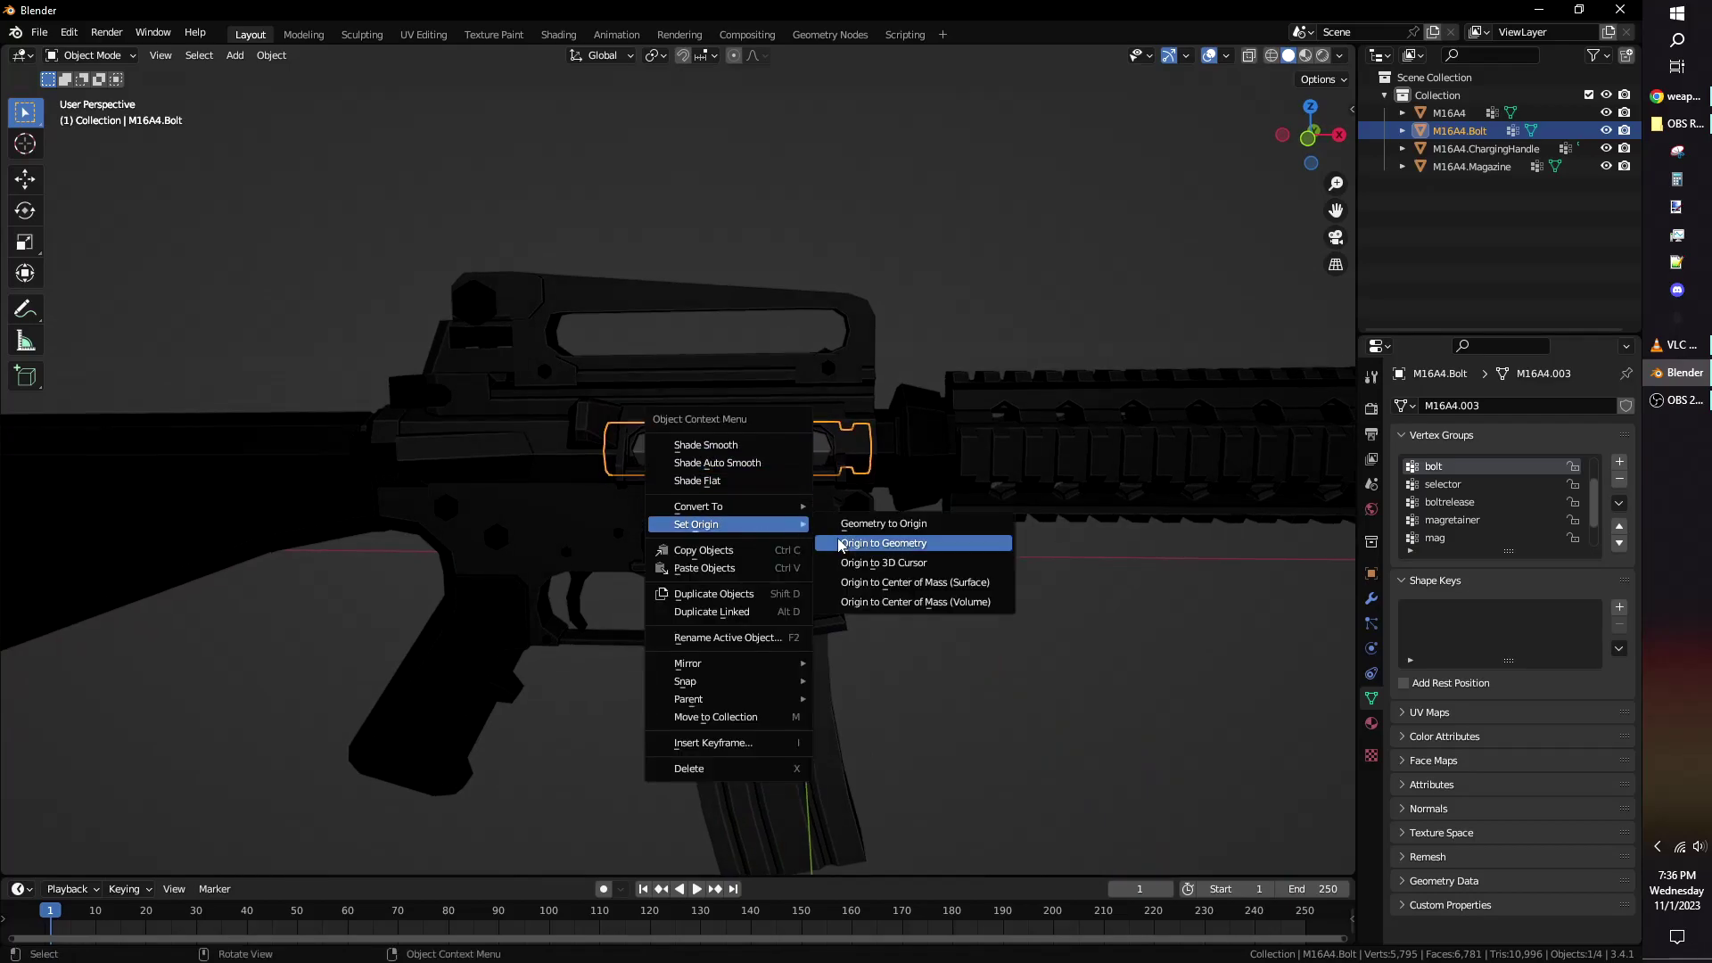
{"action": "left_click", "coordinate": [931, 582]}
{"action": "middle_click_drag", "start_coordinate": [931, 585], "coordinate": [944, 516]}
{"action": "scroll", "coordinate": [767, 493], "scroll_direction": "up", "scroll_amount": 4}
{"action": "middle_click_drag", "start_coordinate": [768, 493], "coordinate": [780, 460]}
In edit mode on the M16A4 body, select the pistol grip faces and snap the 3D cursor there.
{"action": "left_click", "coordinate": [764, 508]}
{"action": "left_click", "coordinate": [765, 515]}
{"action": "key", "text": "Tab"}
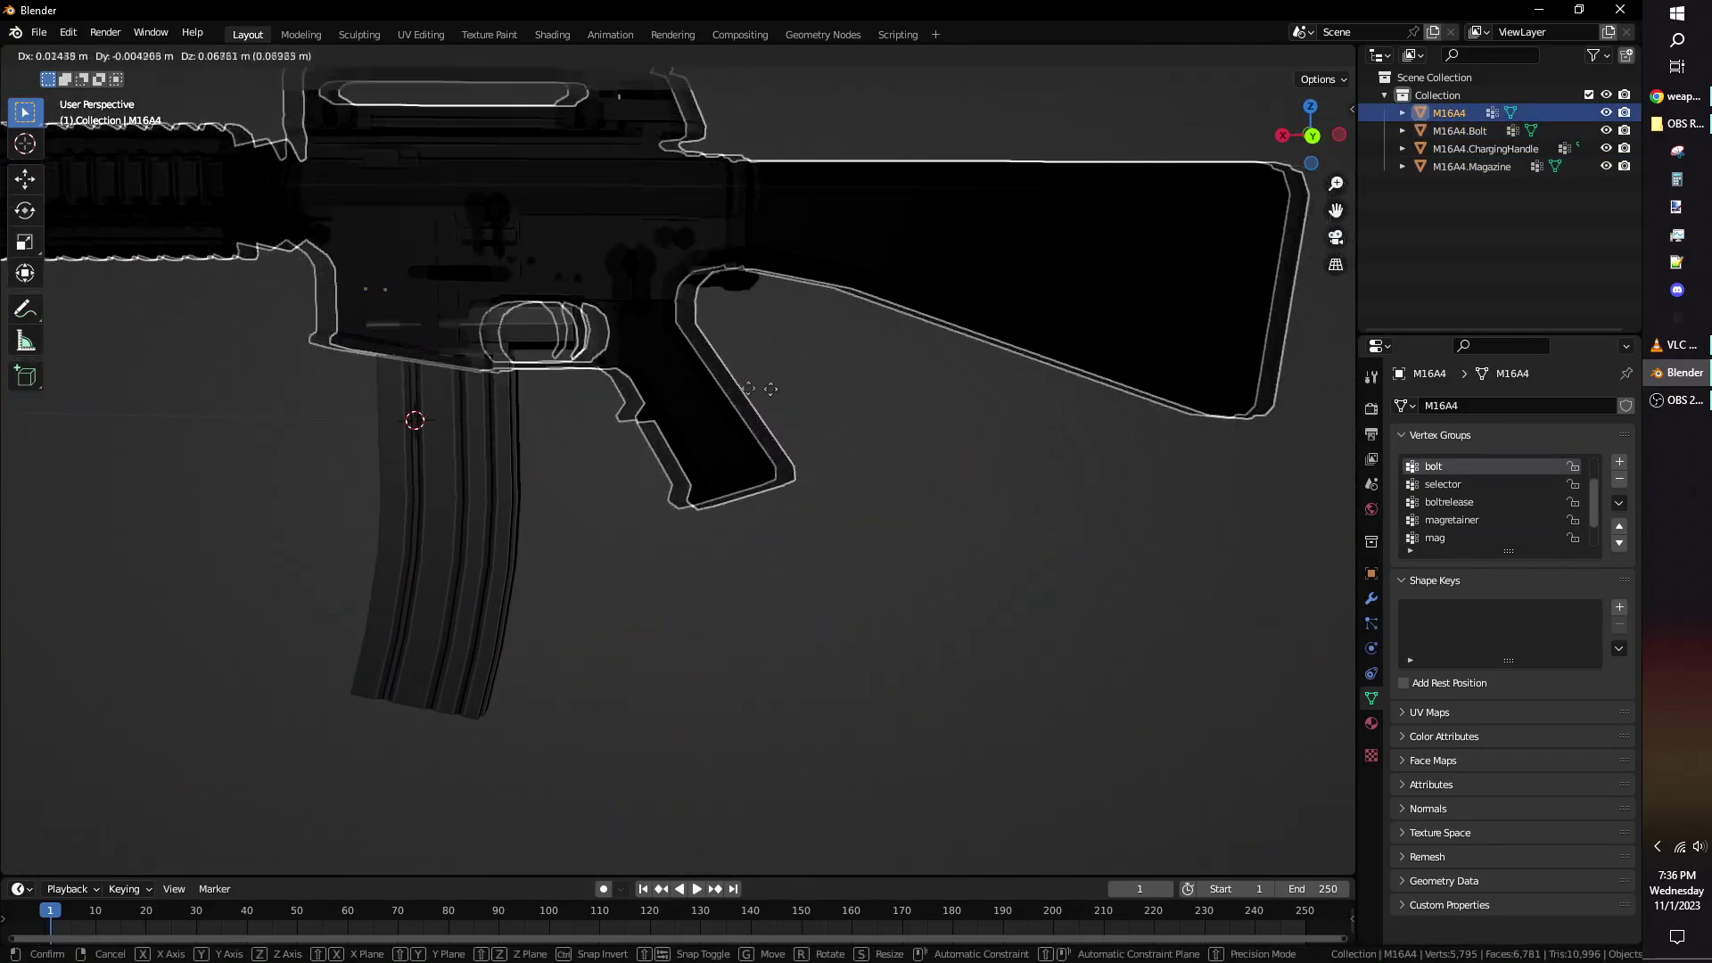
{"action": "key", "text": "Tab"}
{"action": "scroll", "coordinate": [867, 538], "scroll_direction": "up", "scroll_amount": 2}
{"action": "key", "text": "Tab"}
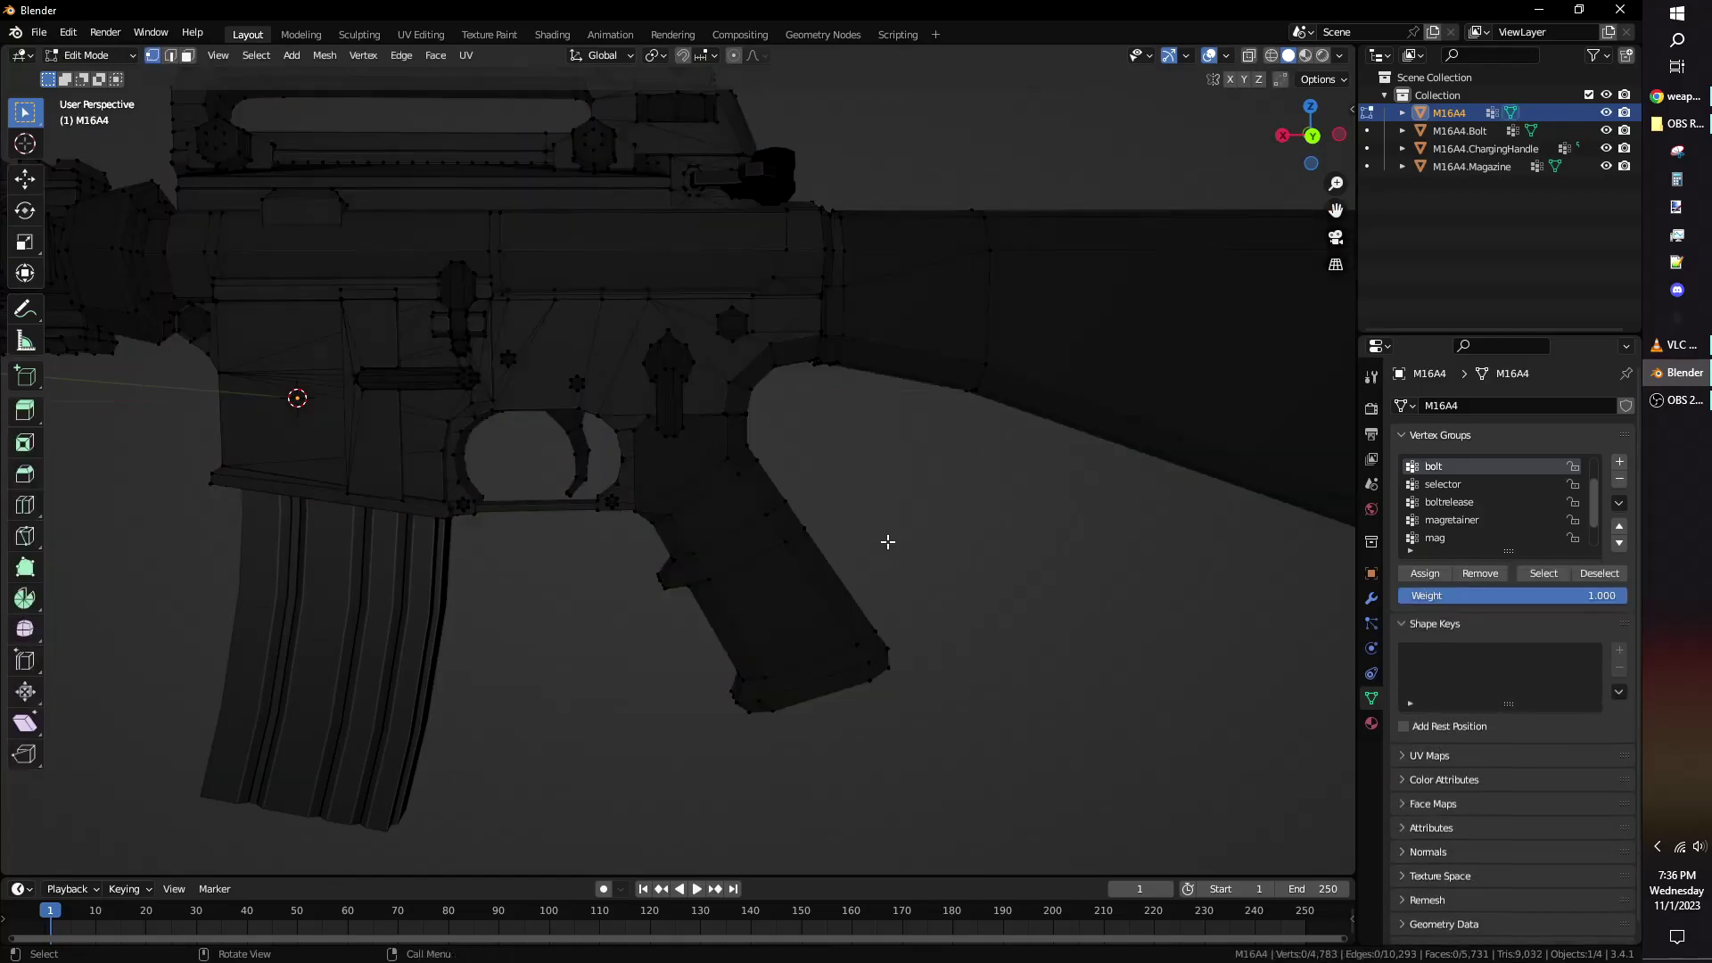
{"action": "middle_click_drag", "start_coordinate": [886, 538], "coordinate": [913, 584]}
{"action": "left_click", "coordinate": [741, 545], "text": "shift"}
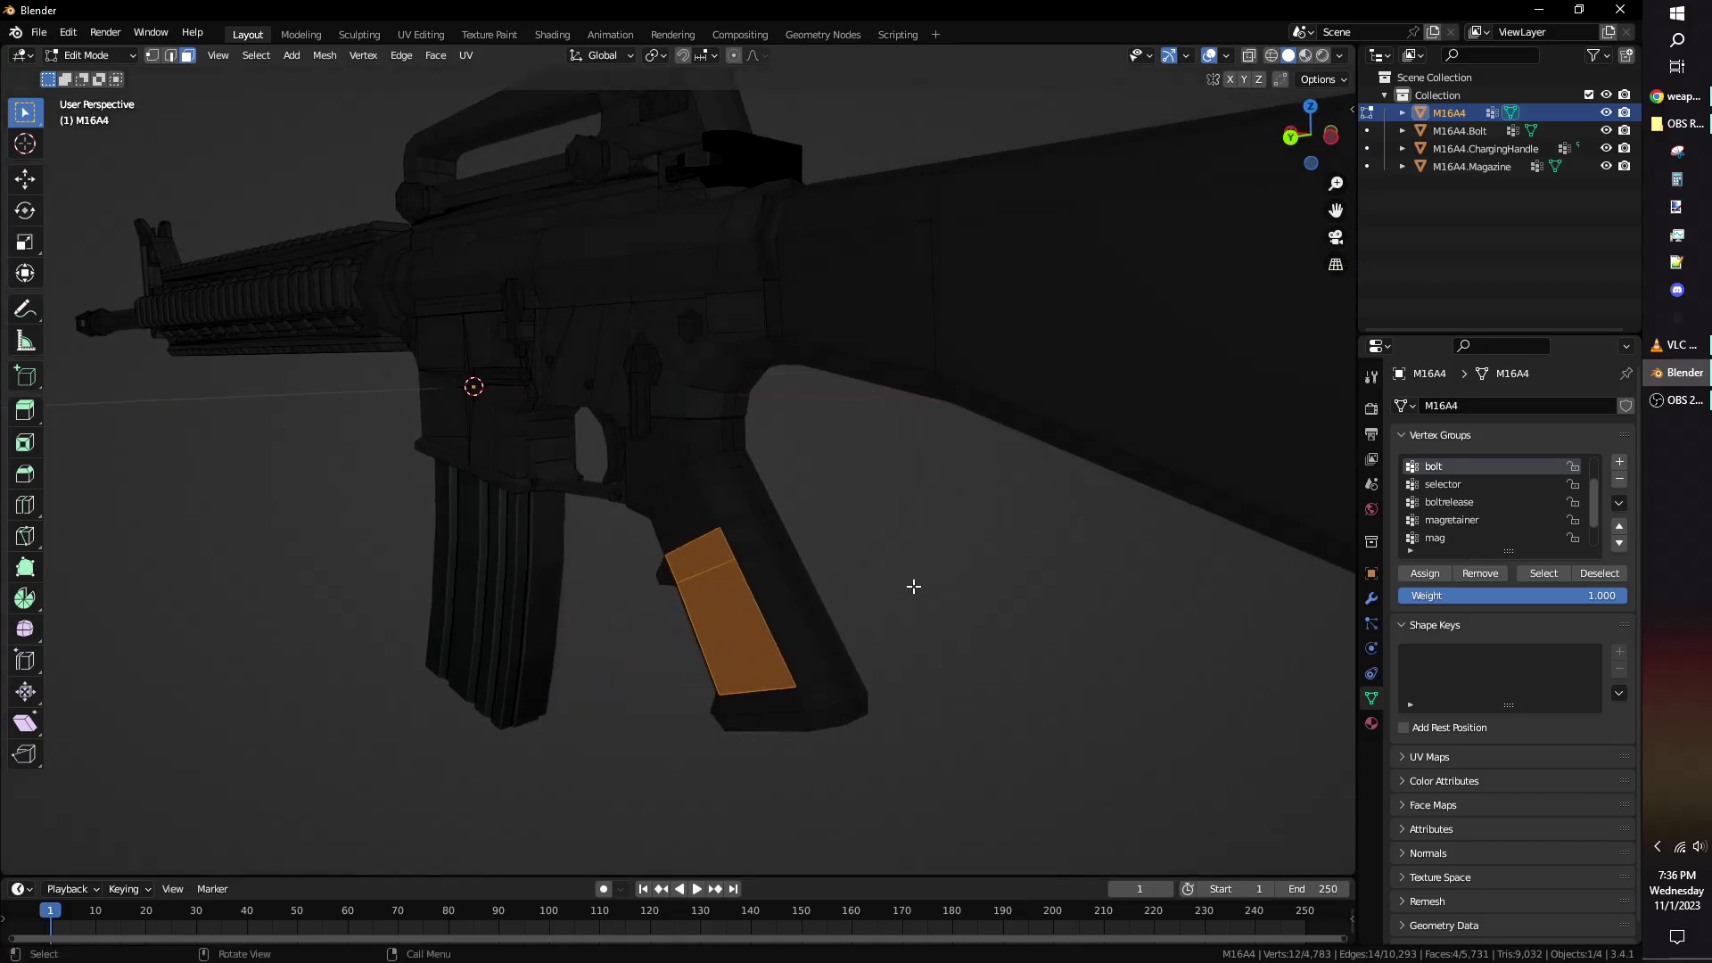
{"action": "key", "text": "F3"}
{"action": "type", "text": "urs sele"}
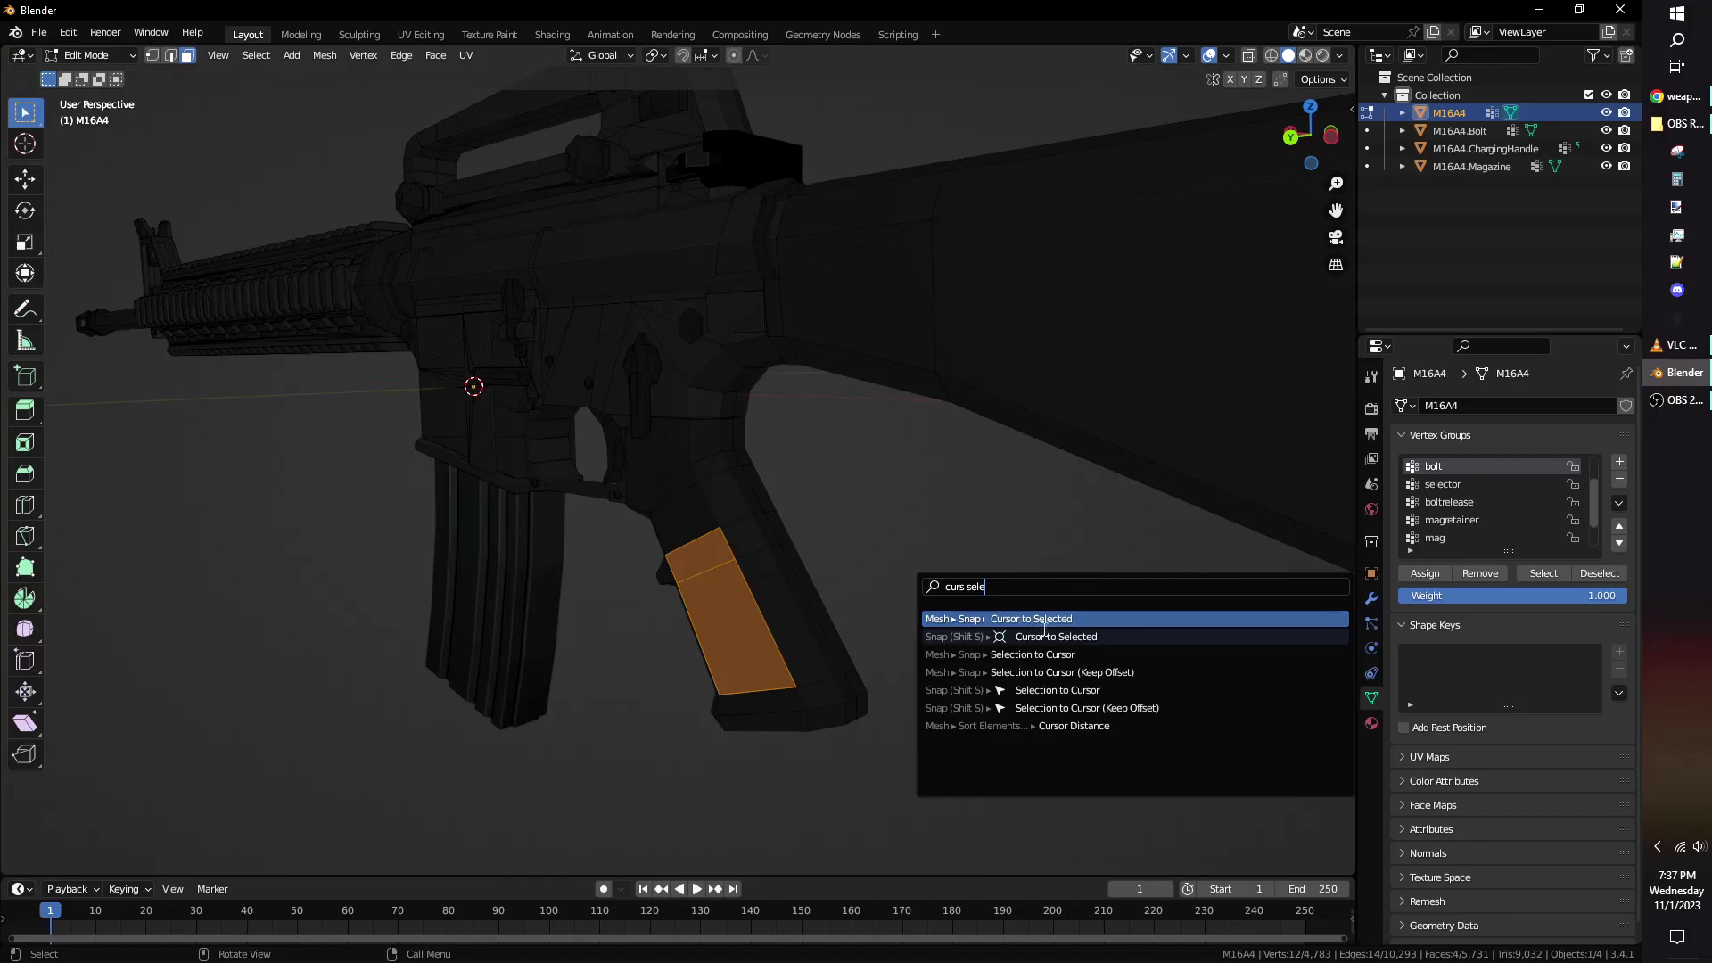
{"action": "left_click", "coordinate": [1045, 624]}
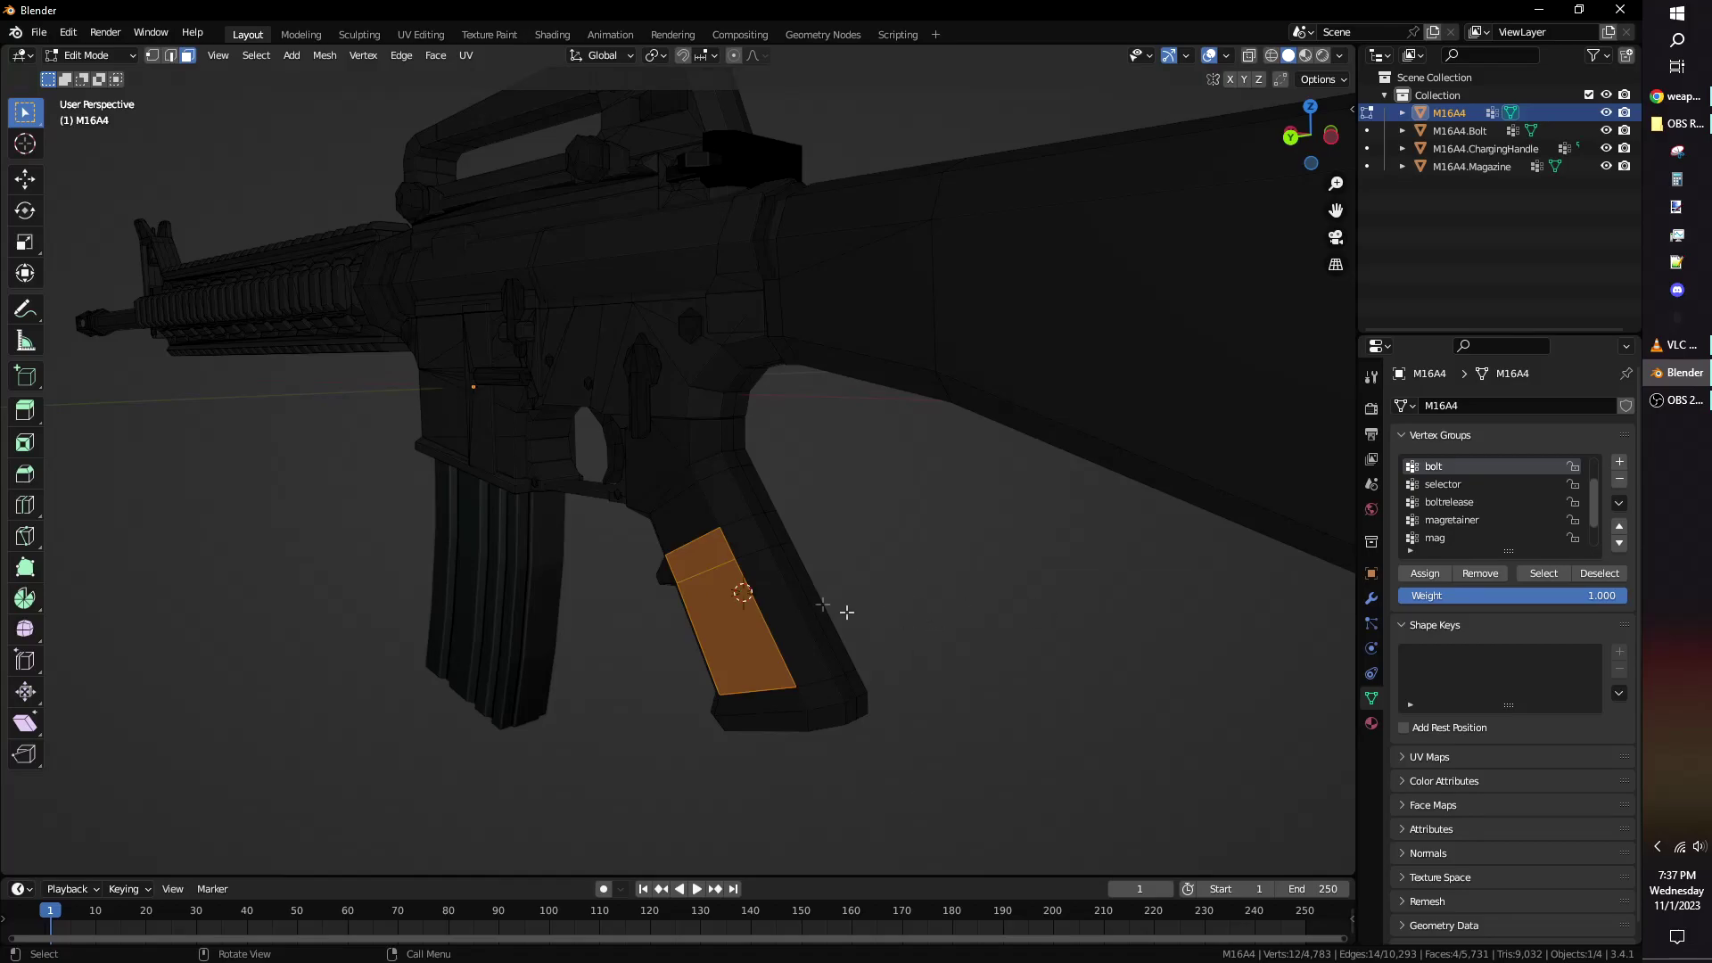
{"action": "middle_click_drag", "start_coordinate": [877, 617], "coordinate": [887, 585]}
Back in object mode, set the rifle body's origin to the 3D cursor on the grip.
{"action": "key", "text": "Tab"}
{"action": "right_click", "coordinate": [766, 586]}
{"action": "mouse_move", "coordinate": [783, 580]}
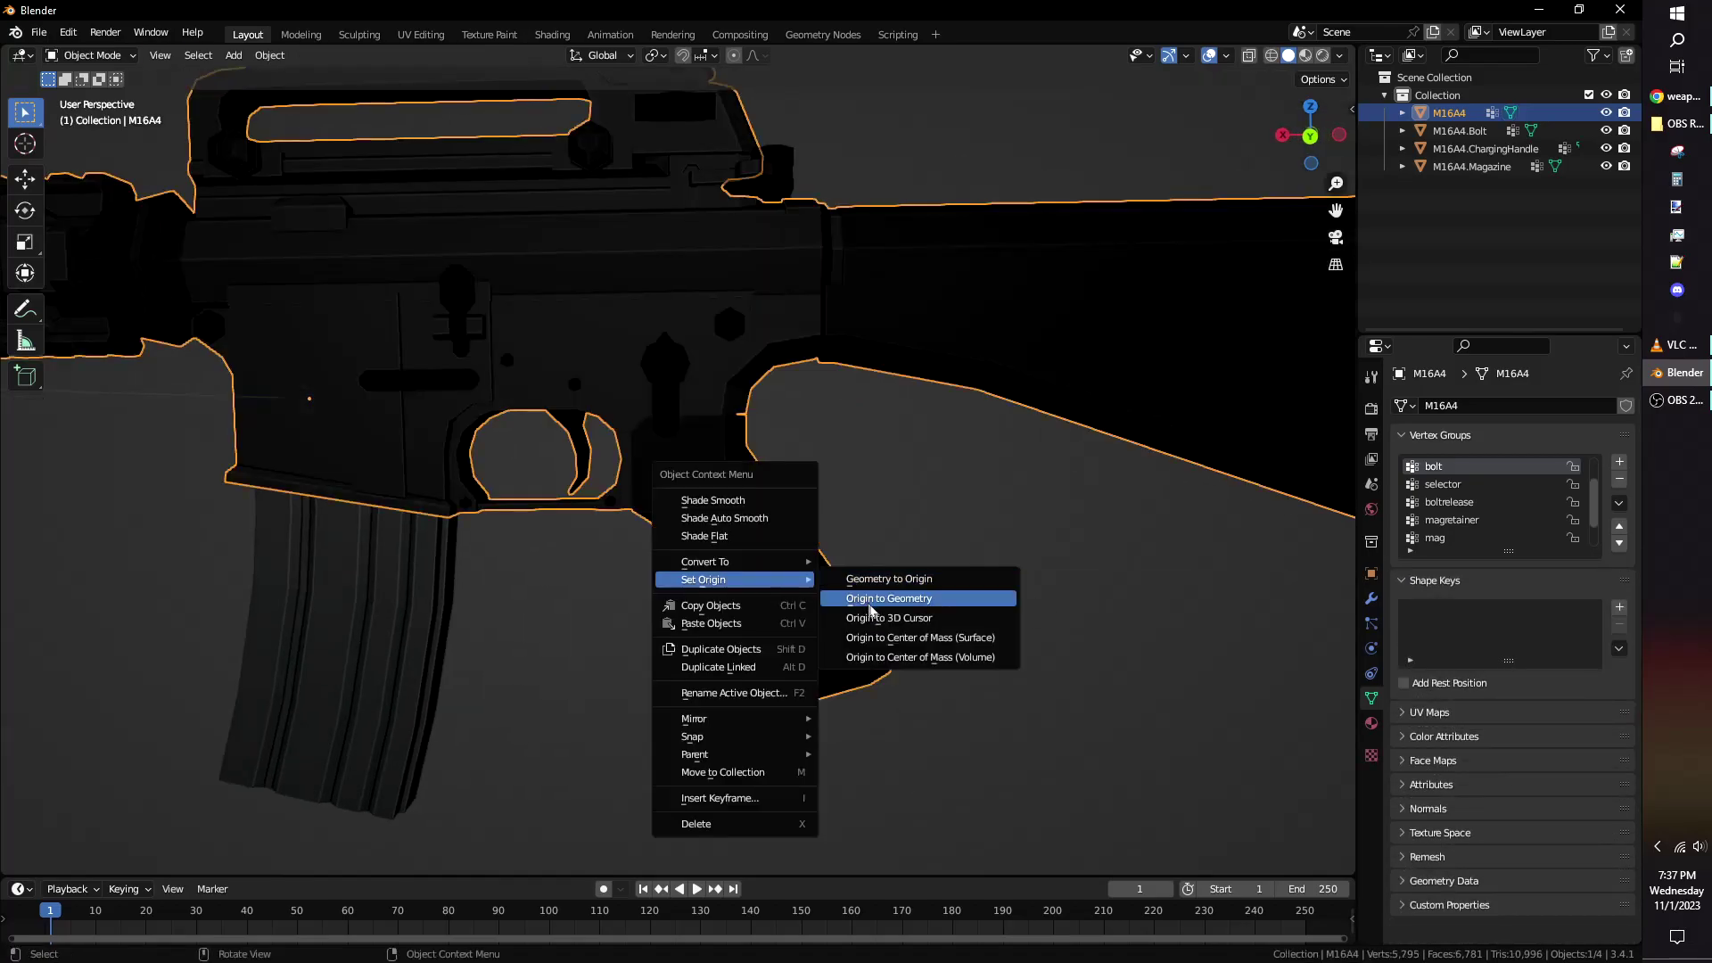
{"action": "left_click", "coordinate": [894, 619]}
{"action": "scroll", "coordinate": [820, 576], "scroll_direction": "down", "scroll_amount": 4}
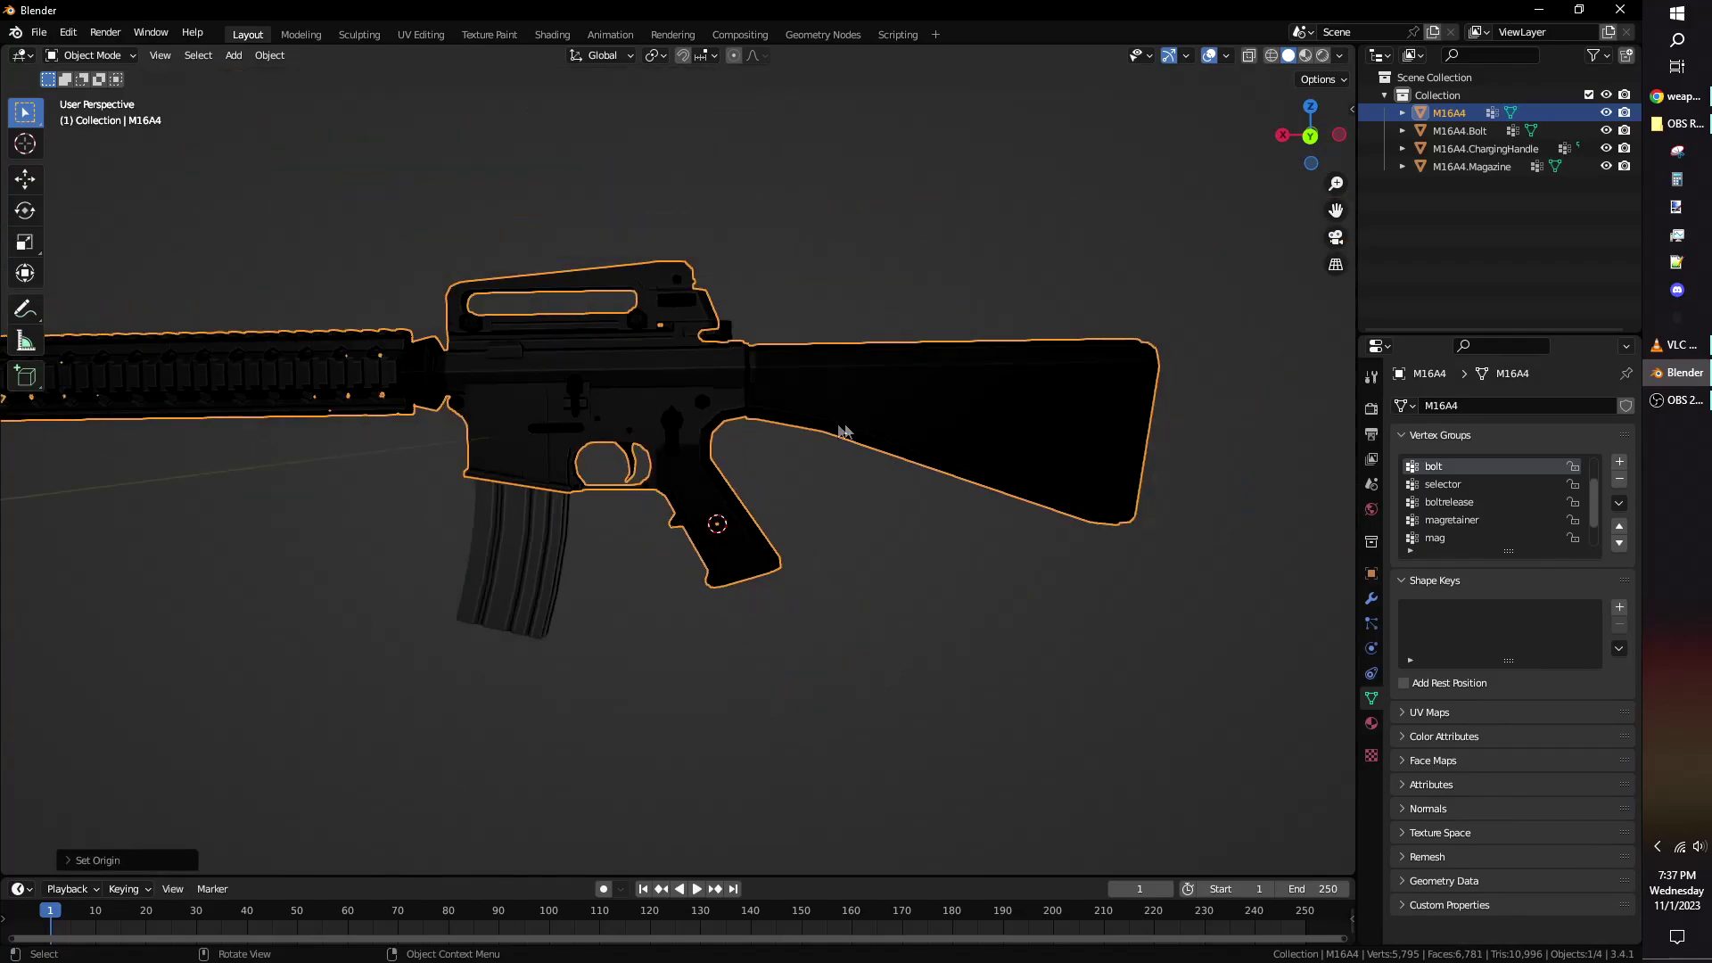
{"action": "middle_click_drag", "start_coordinate": [842, 426], "coordinate": [872, 346]}
{"action": "left_click", "coordinate": [1459, 131]}
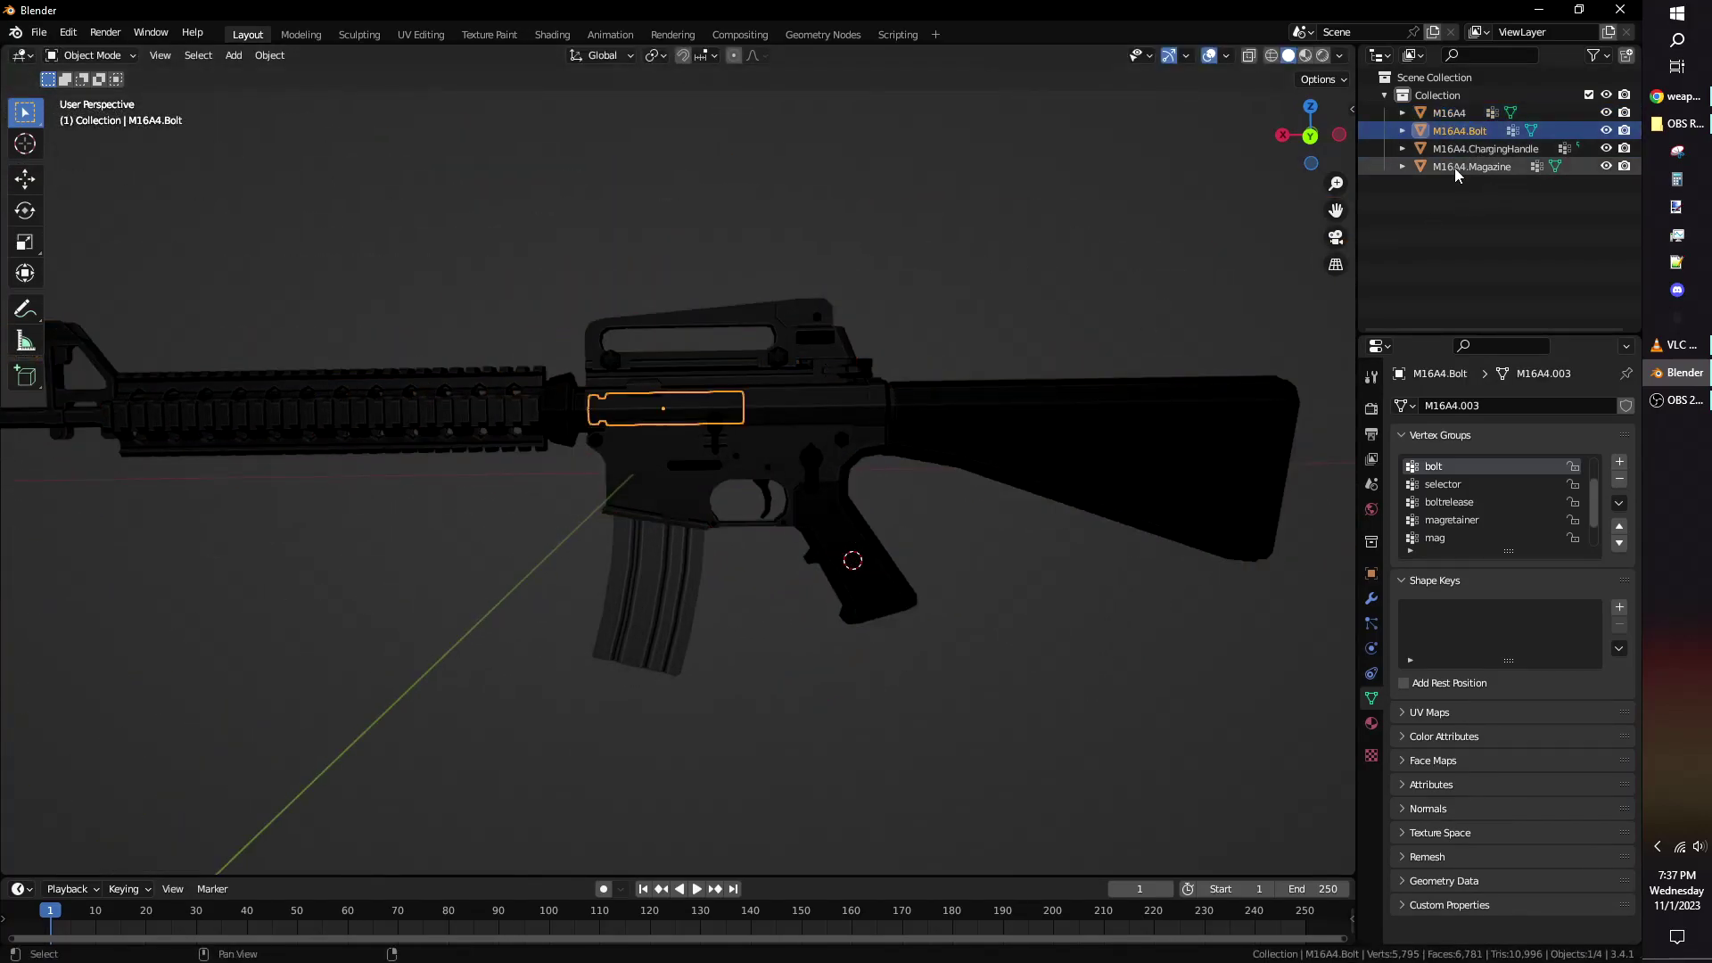
Select the rifle parts in turn and test-move the bolt, cancelling the move.
{"action": "left_click", "coordinate": [1471, 167], "text": "shift"}
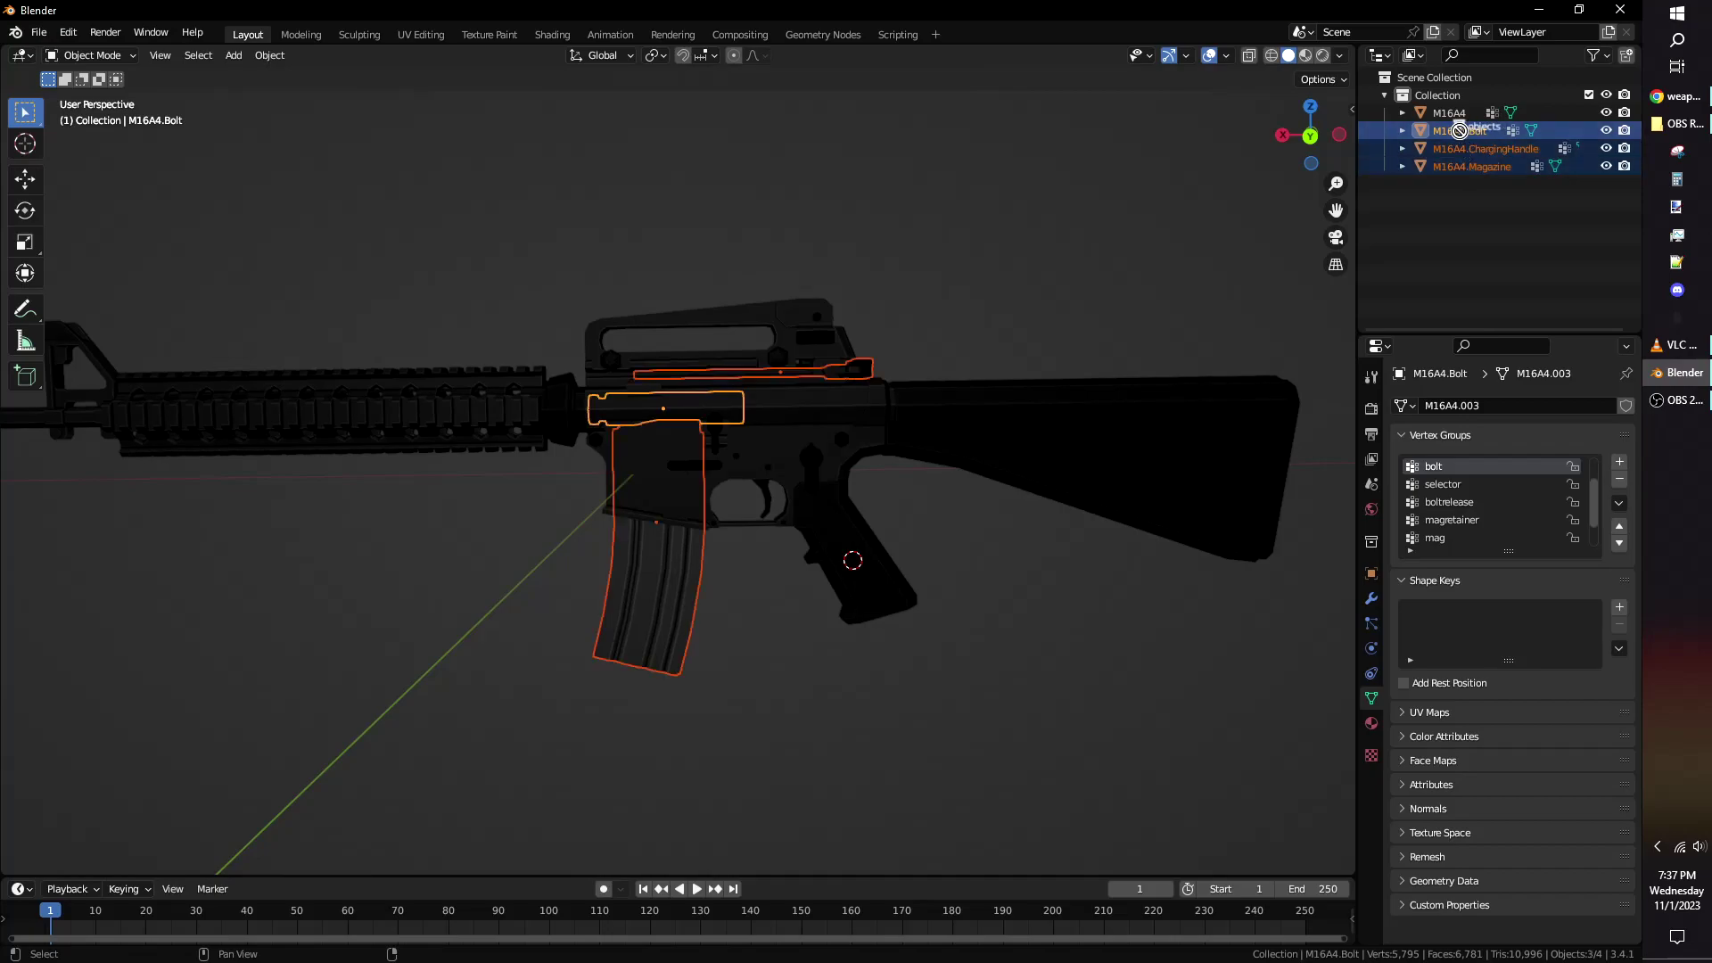
{"action": "middle_click_drag", "start_coordinate": [1070, 288], "coordinate": [666, 303]}
{"action": "left_click", "coordinate": [666, 303]}
{"action": "scroll", "coordinate": [794, 369], "scroll_direction": "up", "scroll_amount": 5}
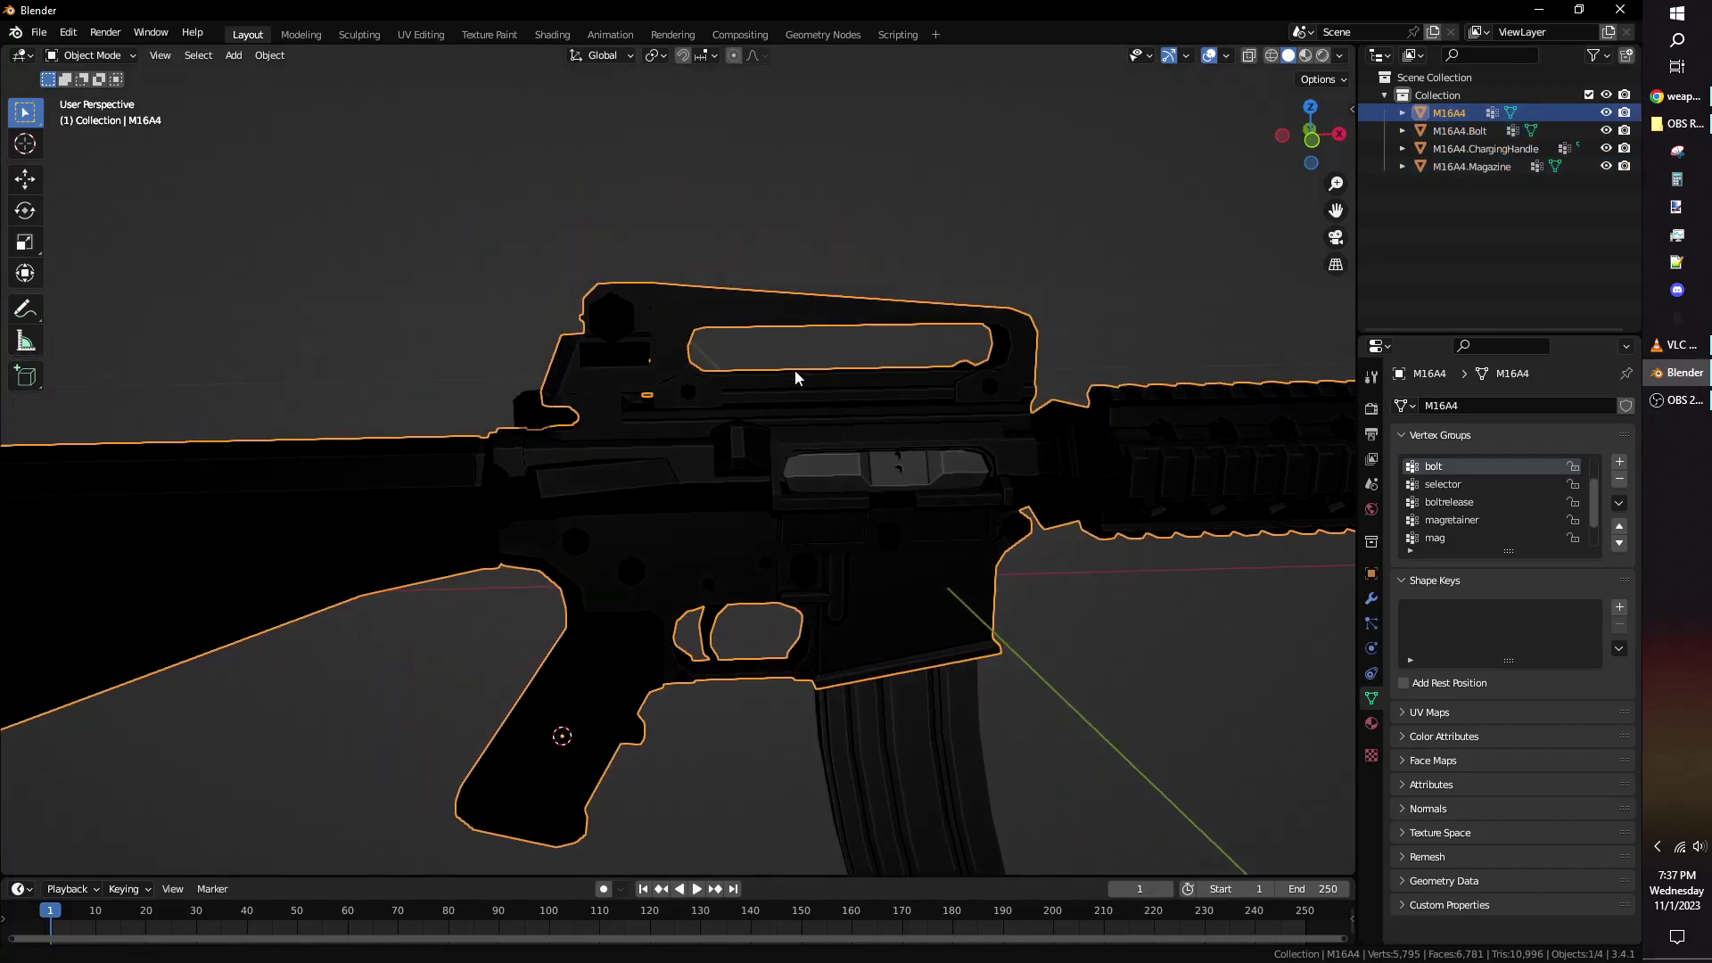
{"action": "left_click", "coordinate": [665, 426]}
{"action": "middle_click_drag", "start_coordinate": [665, 426], "coordinate": [725, 424]}
{"action": "left_click", "coordinate": [784, 436]}
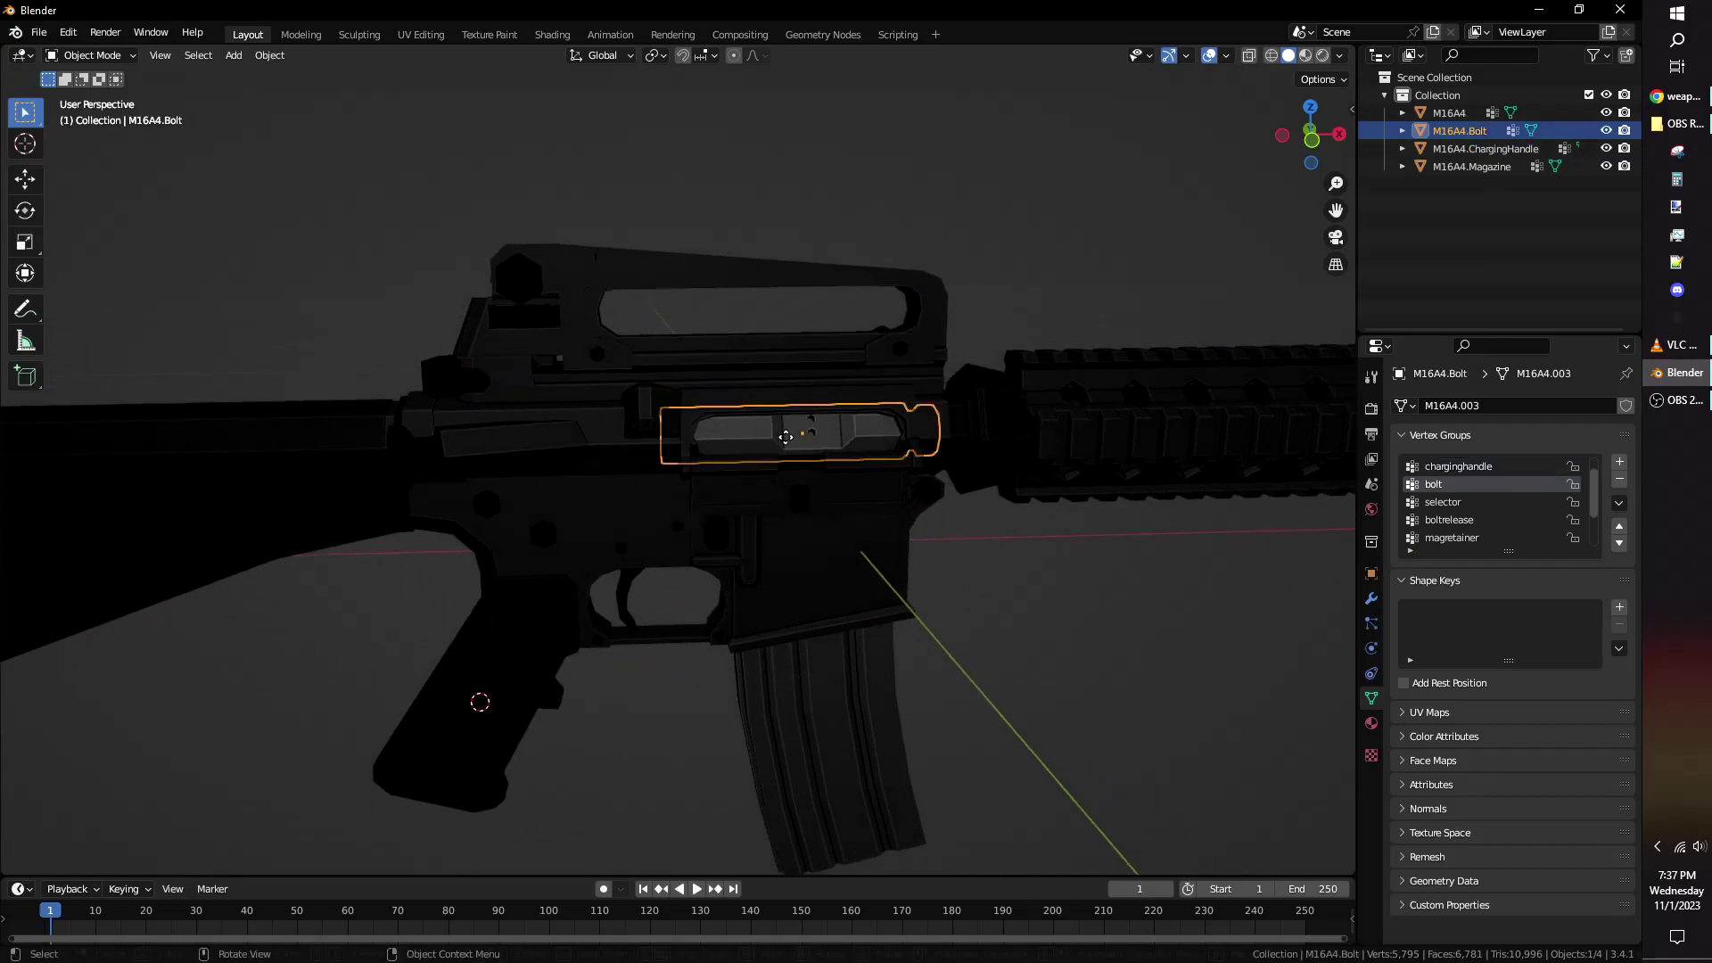
{"action": "key", "text": "g"}
{"action": "key", "text": "Escape"}
Parent M16A4.Bolt under M16A4.ChargingHandle in the Outliner.
{"action": "left_click", "coordinate": [458, 375]}
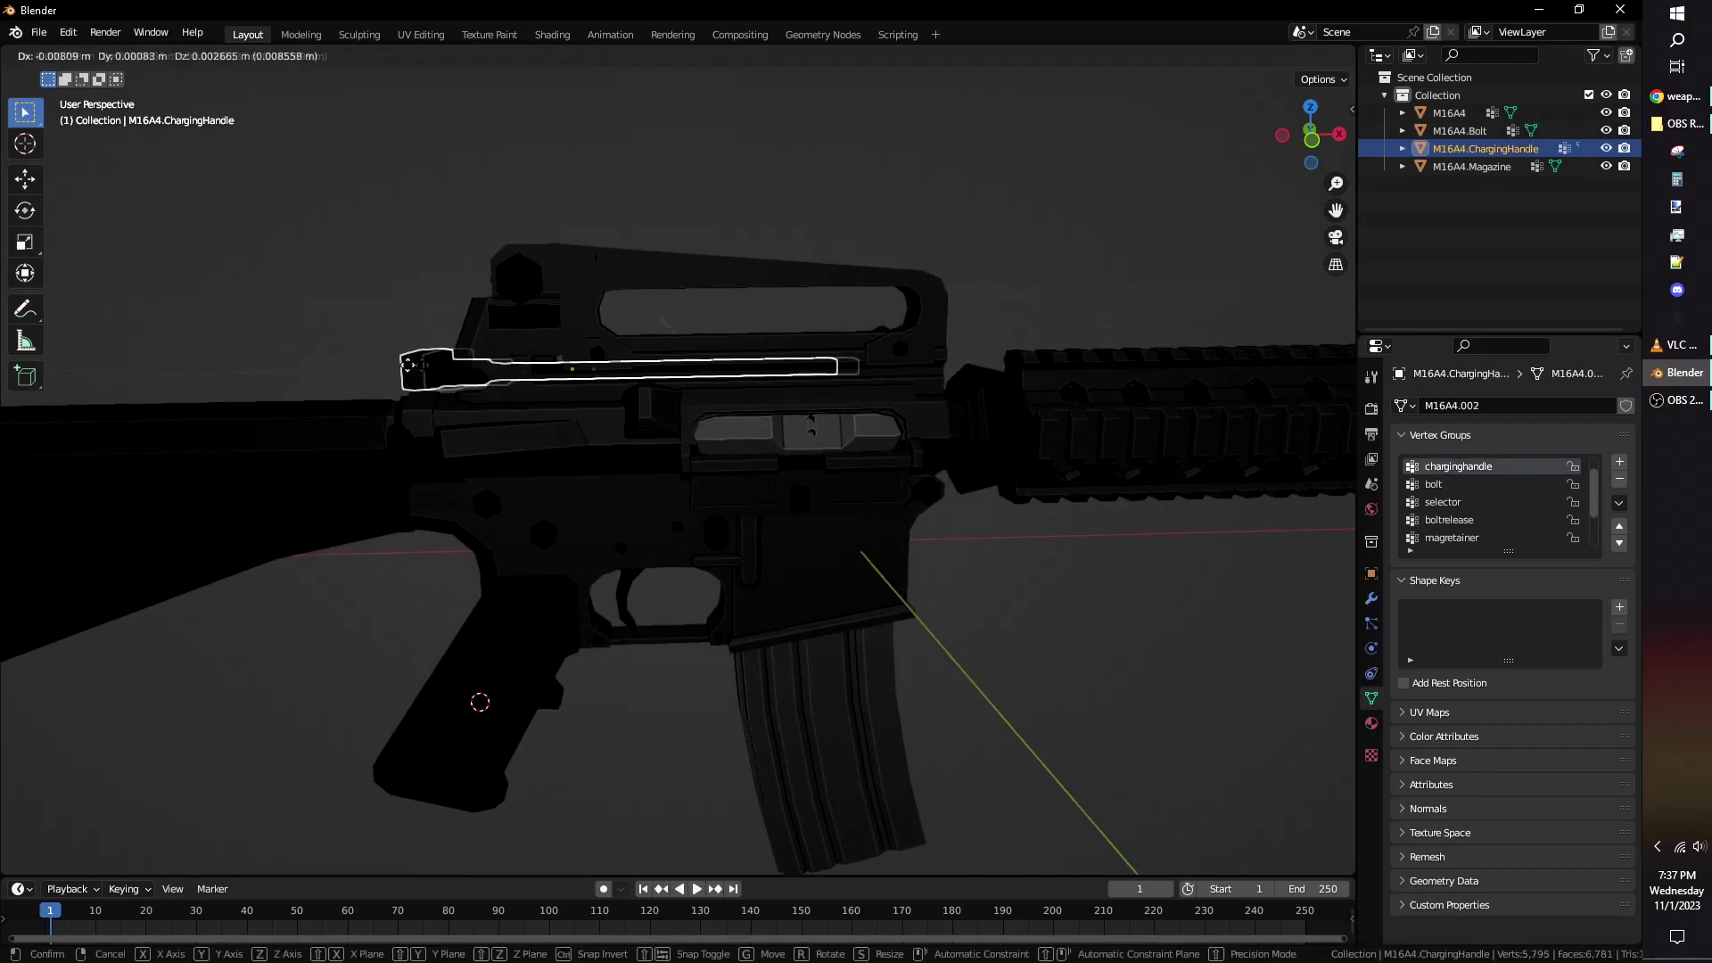
{"action": "left_click", "coordinate": [751, 431]}
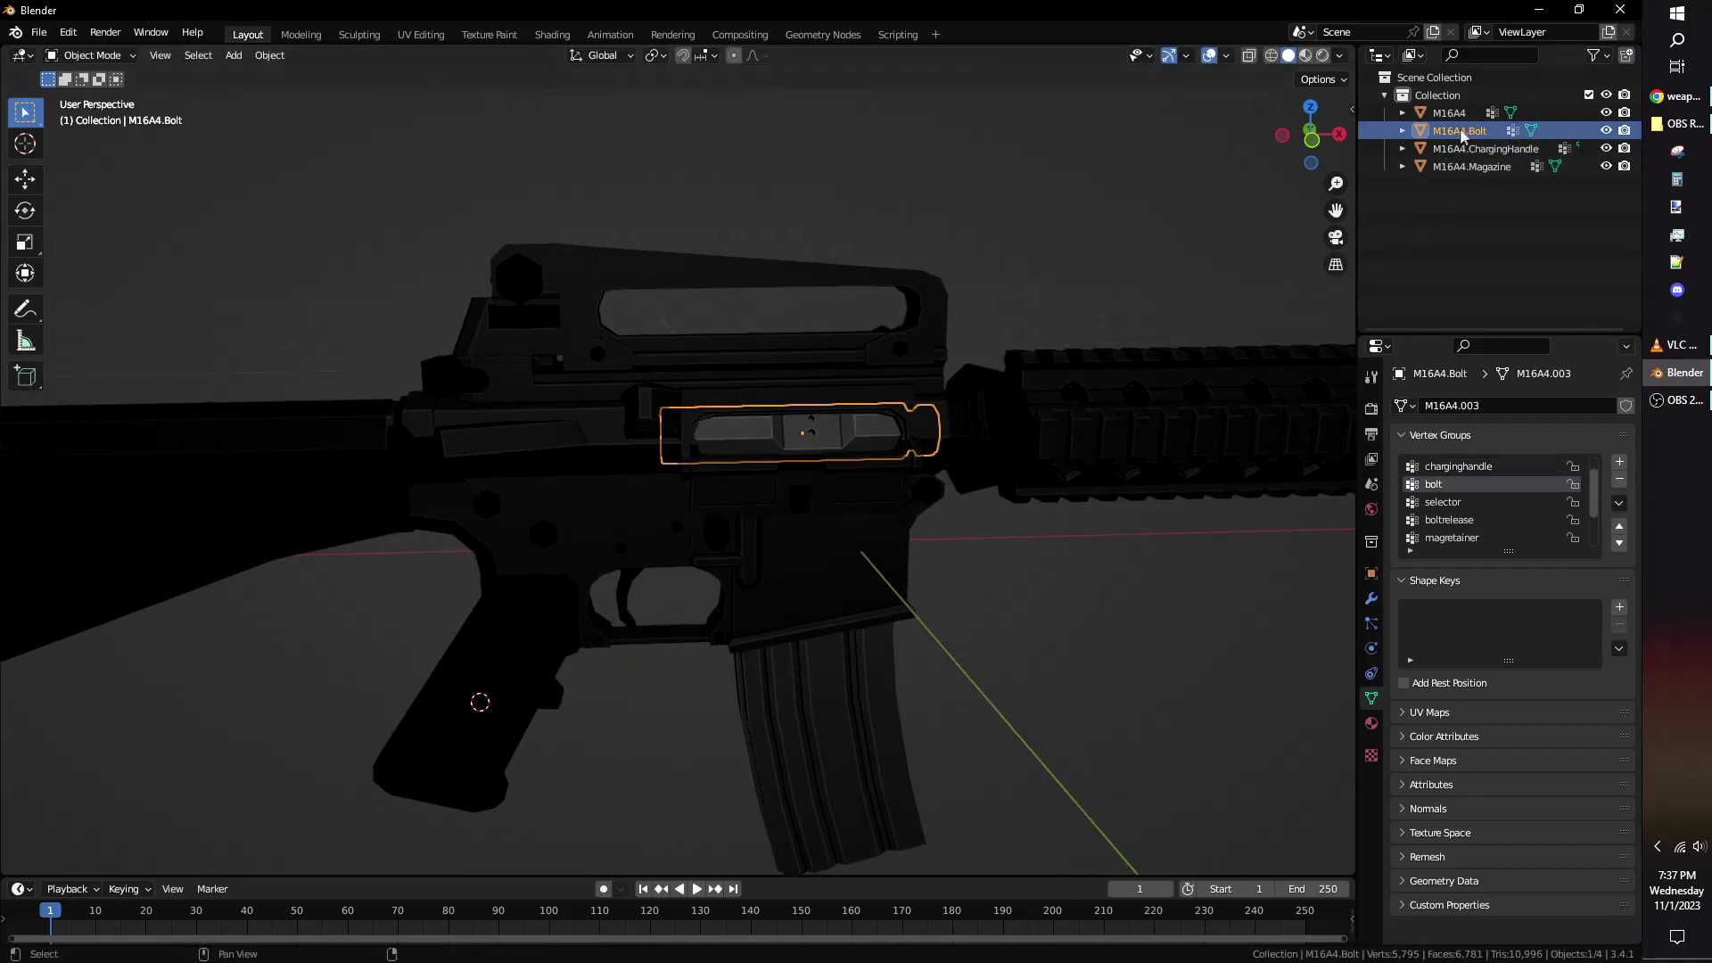
{"action": "left_click_drag", "start_coordinate": [1465, 132], "coordinate": [1471, 149]}
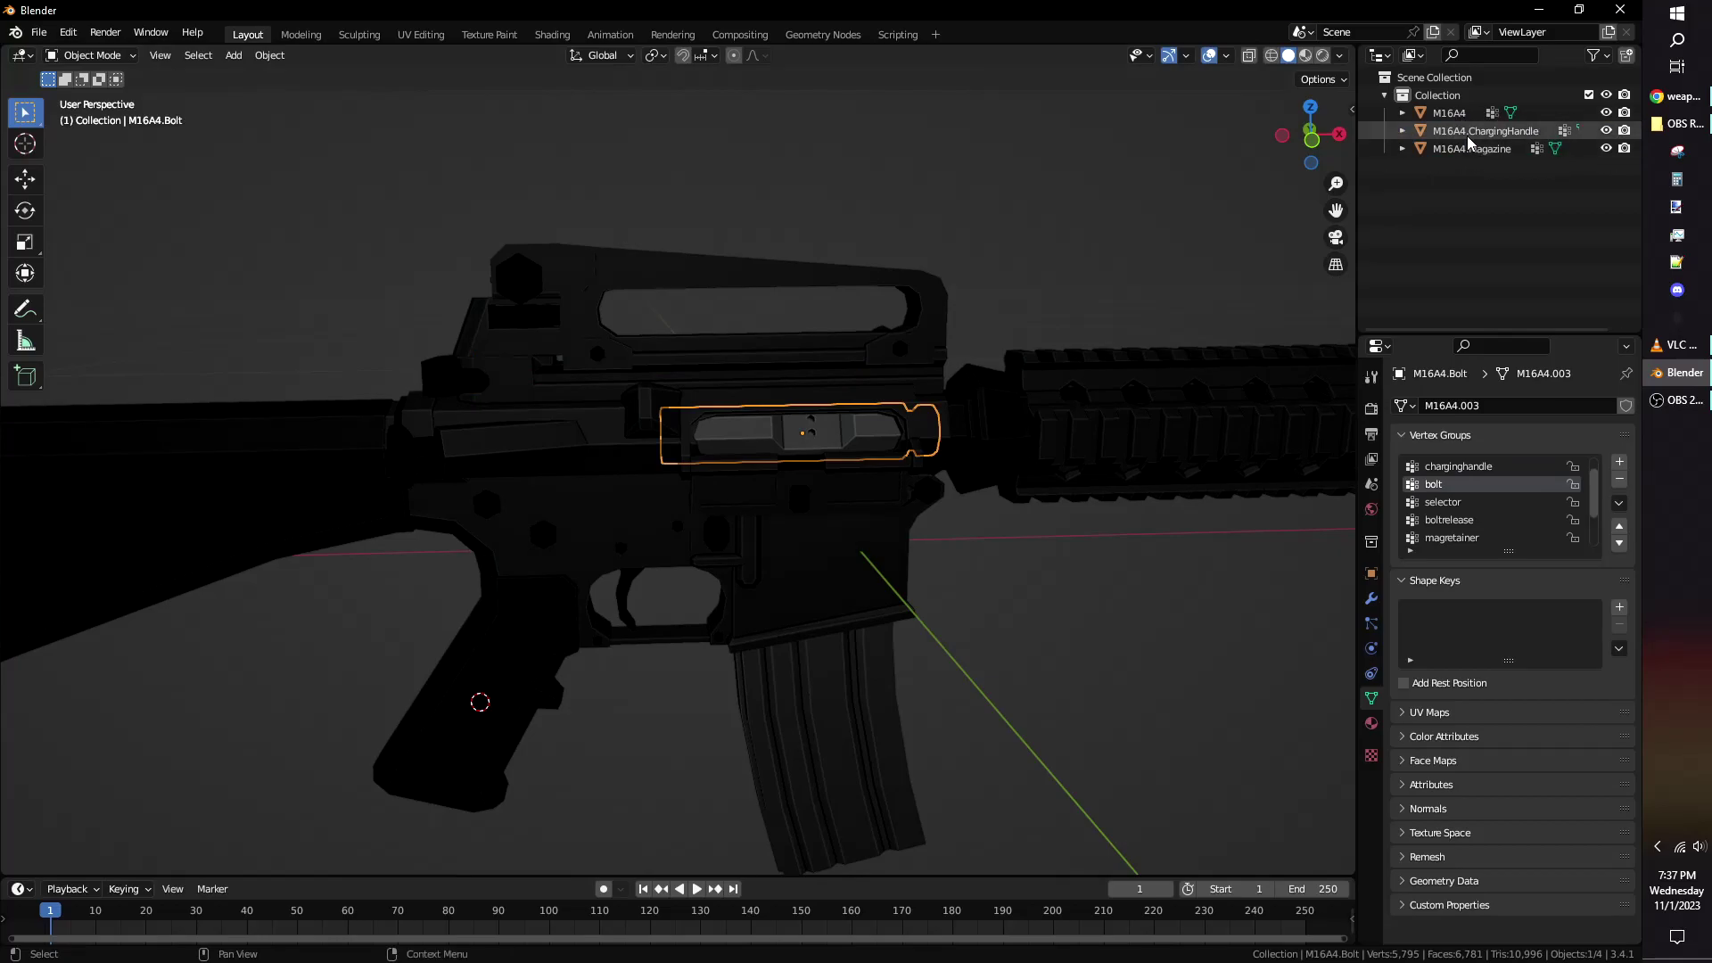
Test-slide the charging handle along the X axis to confirm the bolt follows, then cancel.
{"action": "left_click", "coordinate": [1468, 134]}
{"action": "key", "text": "g"}
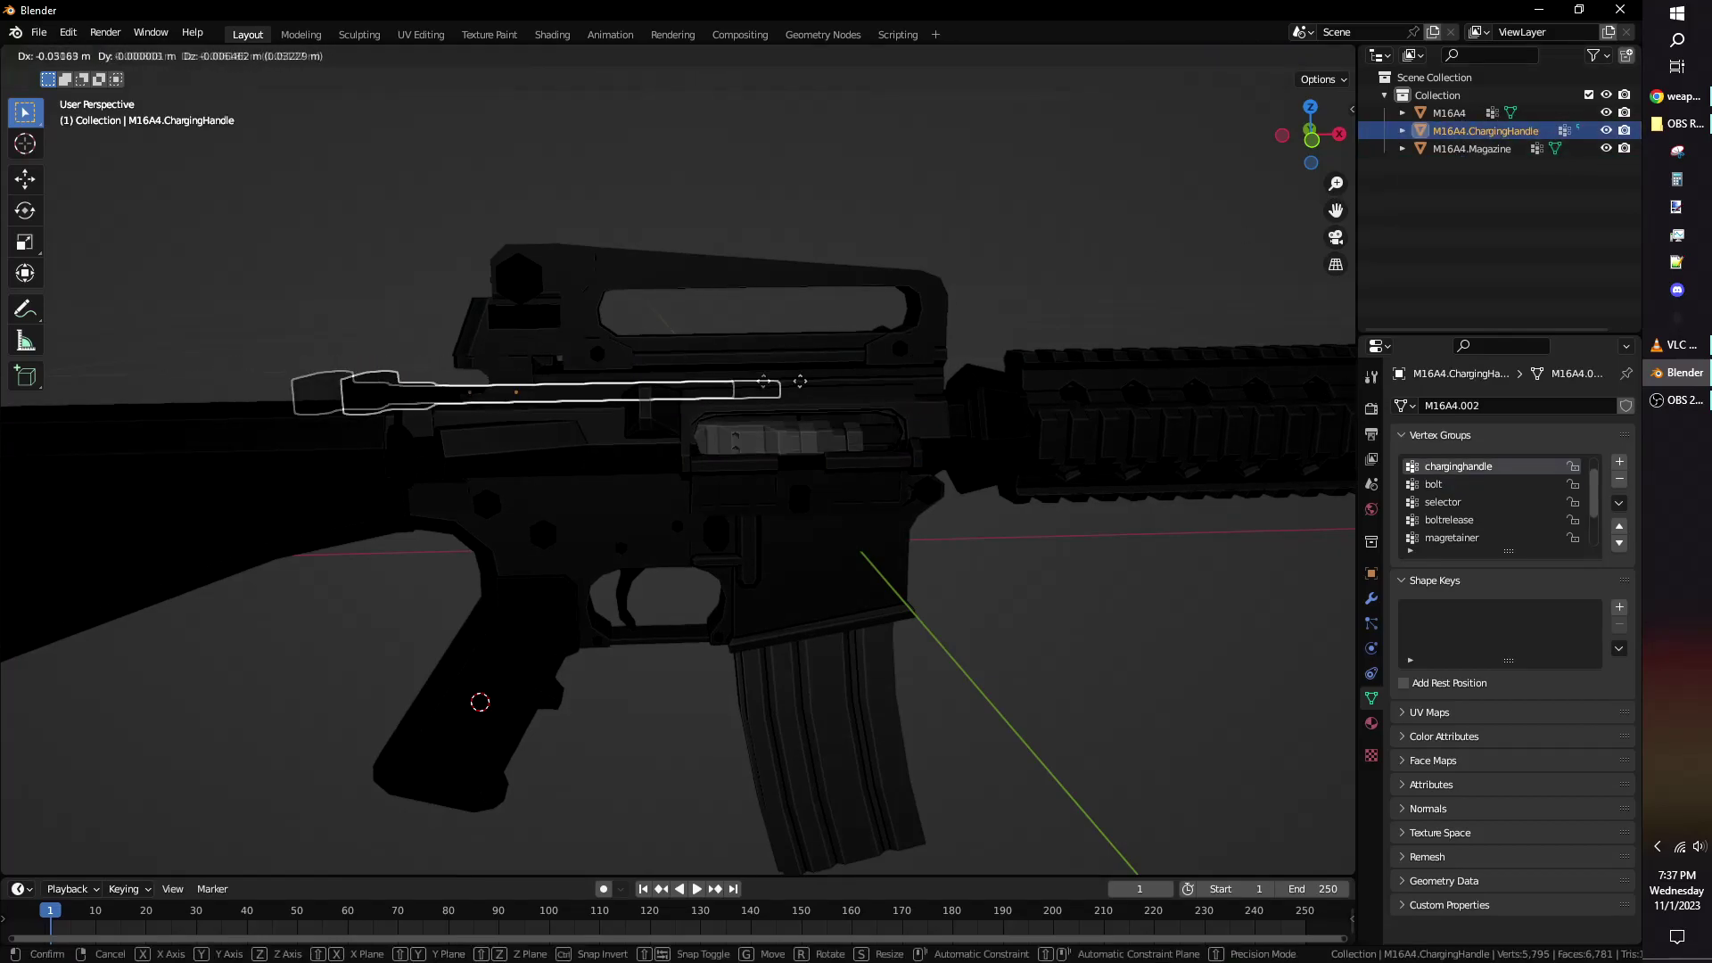
{"action": "key", "text": "Escape"}
{"action": "key", "text": "g"}
{"action": "key", "text": "x"}
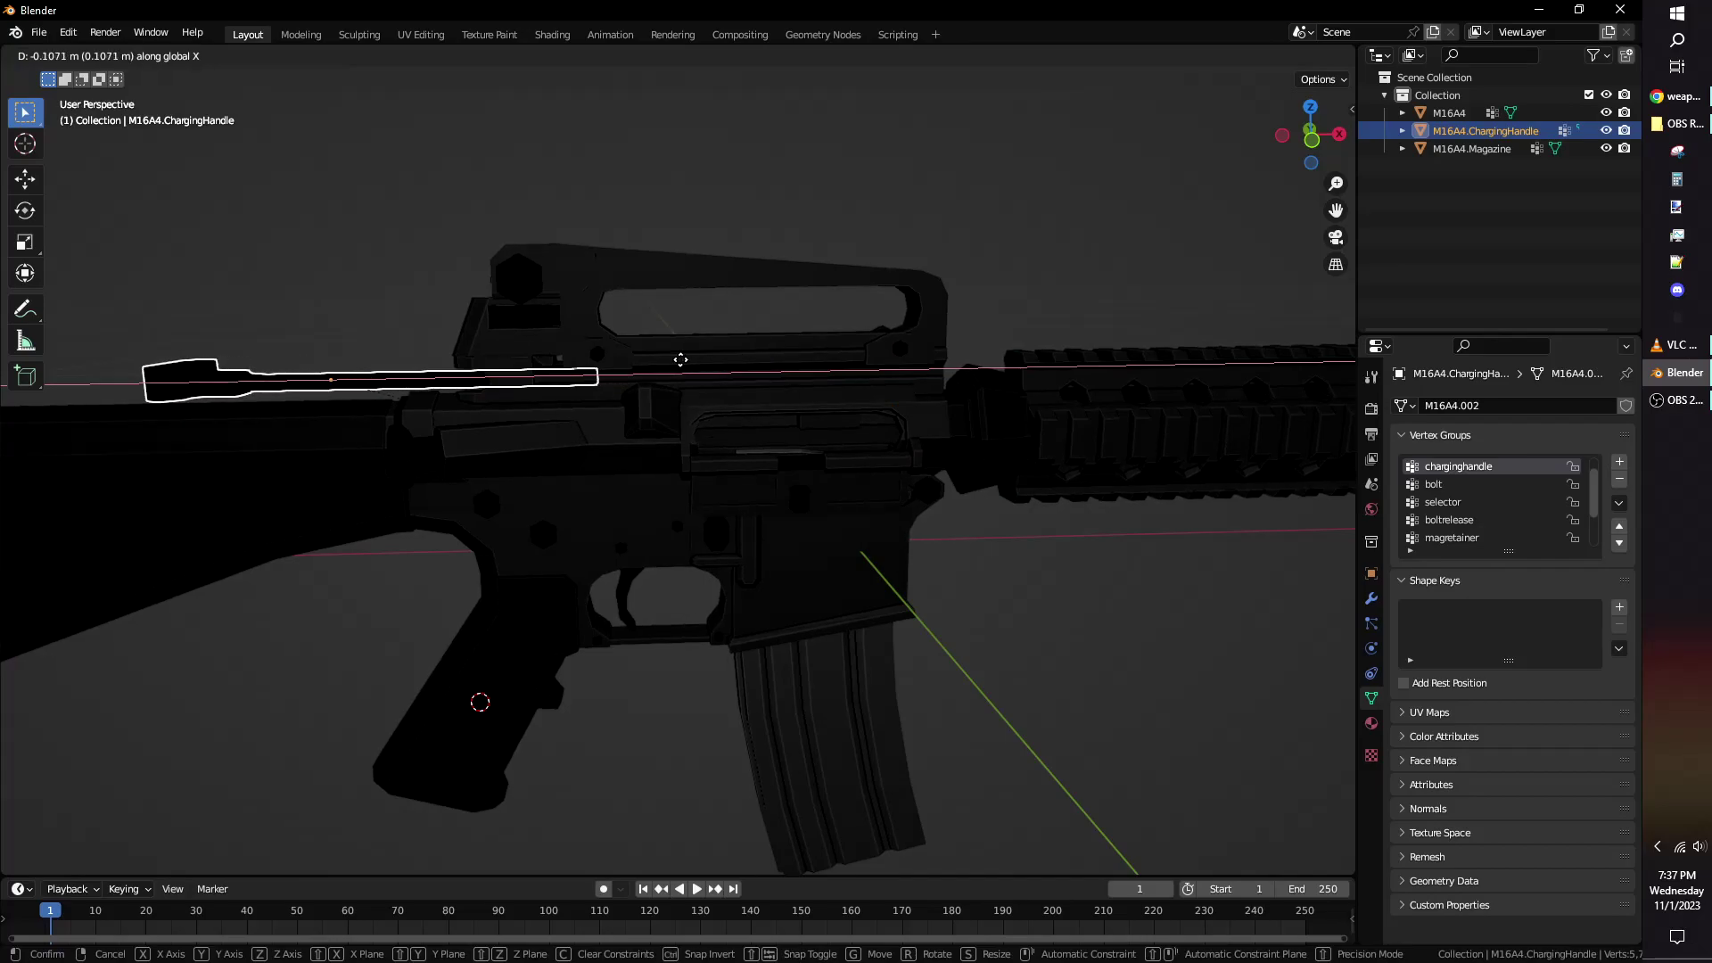
{"action": "key", "text": "Escape"}
{"action": "key", "text": "g"}
{"action": "key", "text": "x"}
{"action": "key", "text": "Escape"}
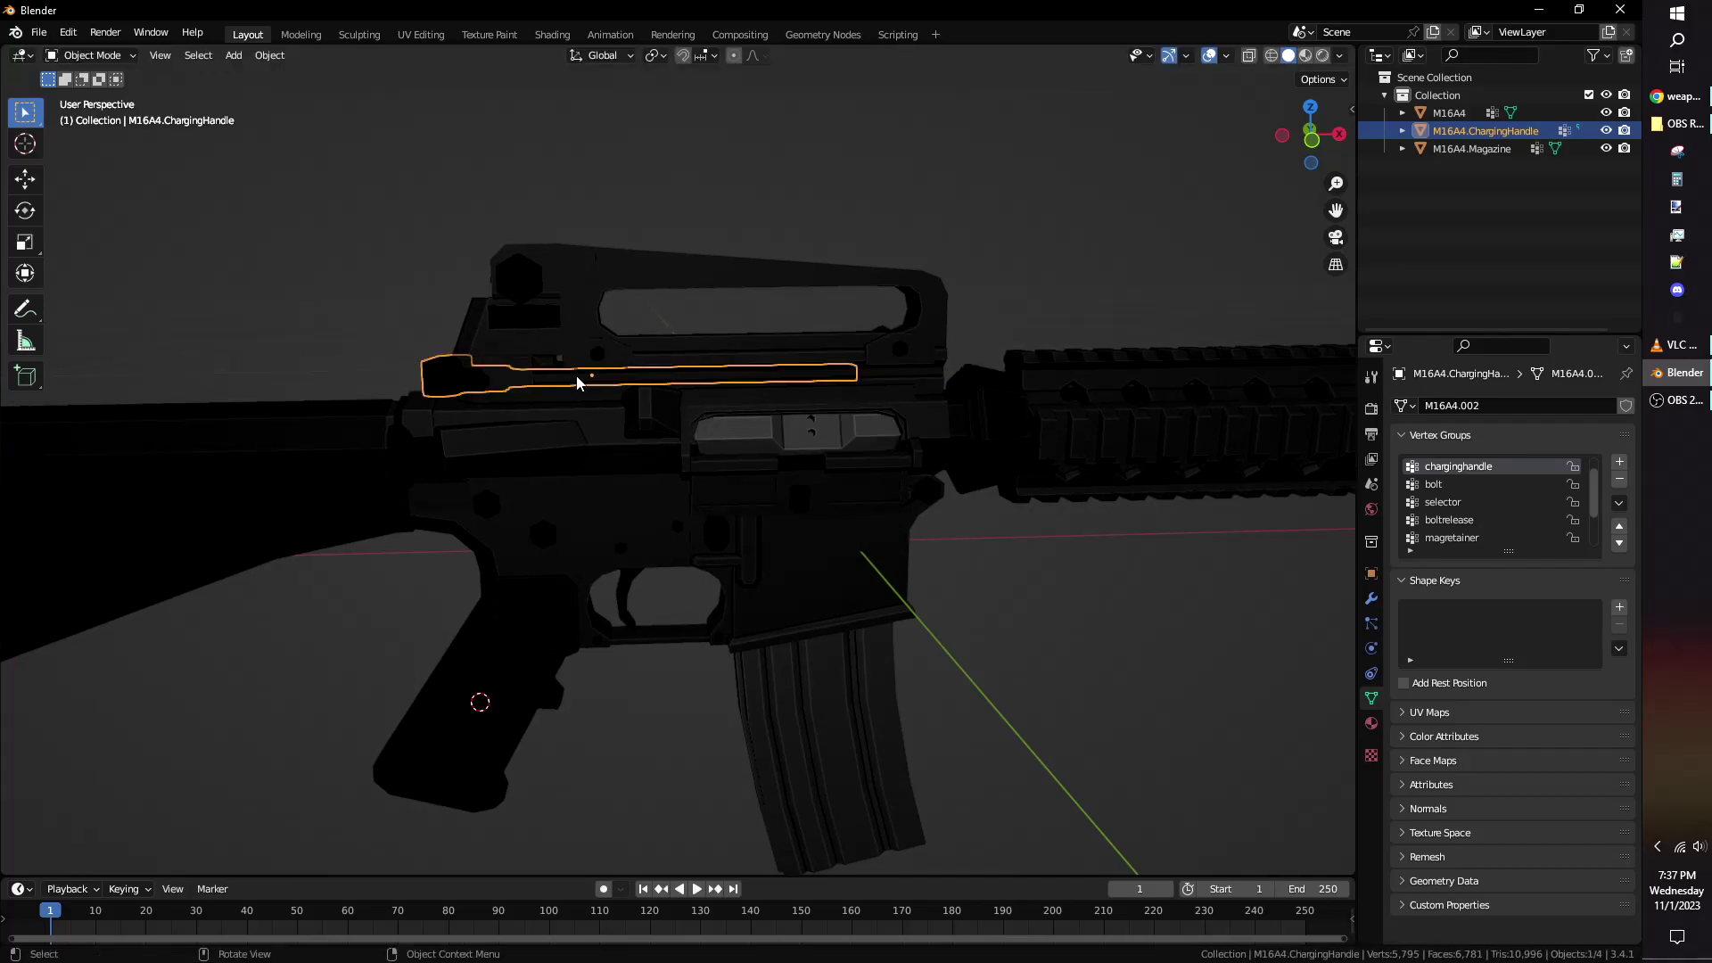